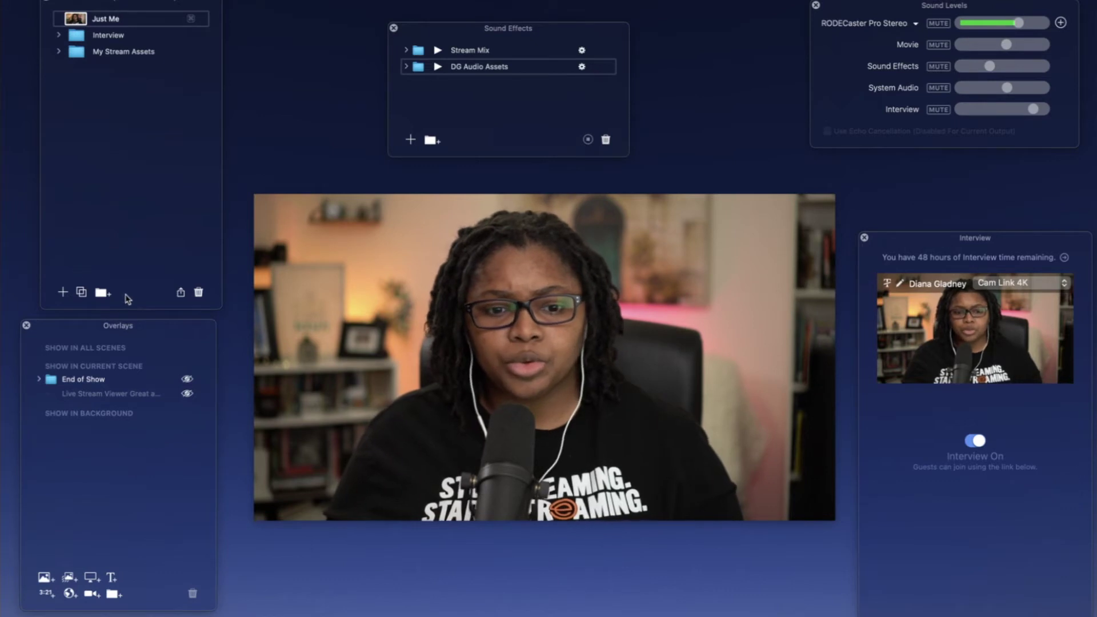
Create a new scene folder named Ecamm Simplified
{"action": "left_click", "coordinate": [108, 295]}
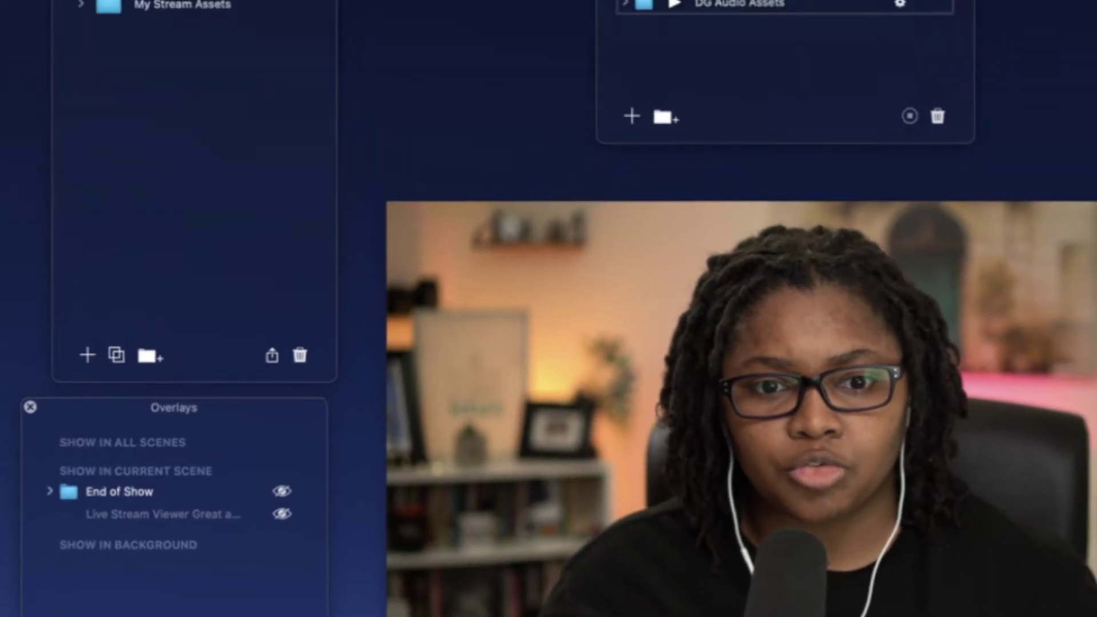
{"action": "type", "text": "Ecamm"}
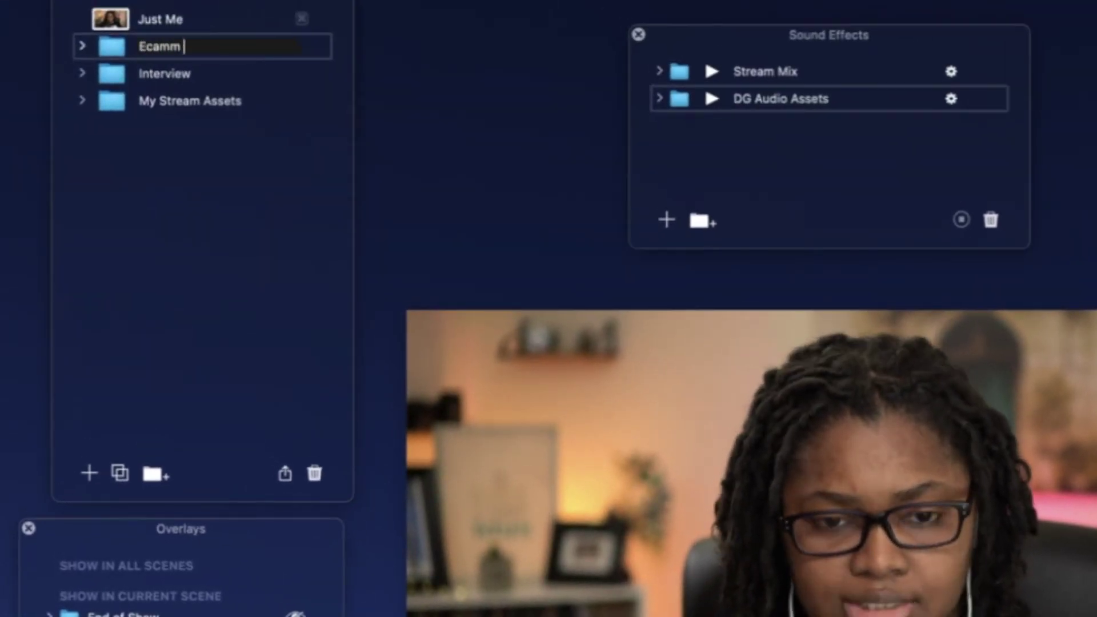
{"action": "type", "text": " Simplified"}
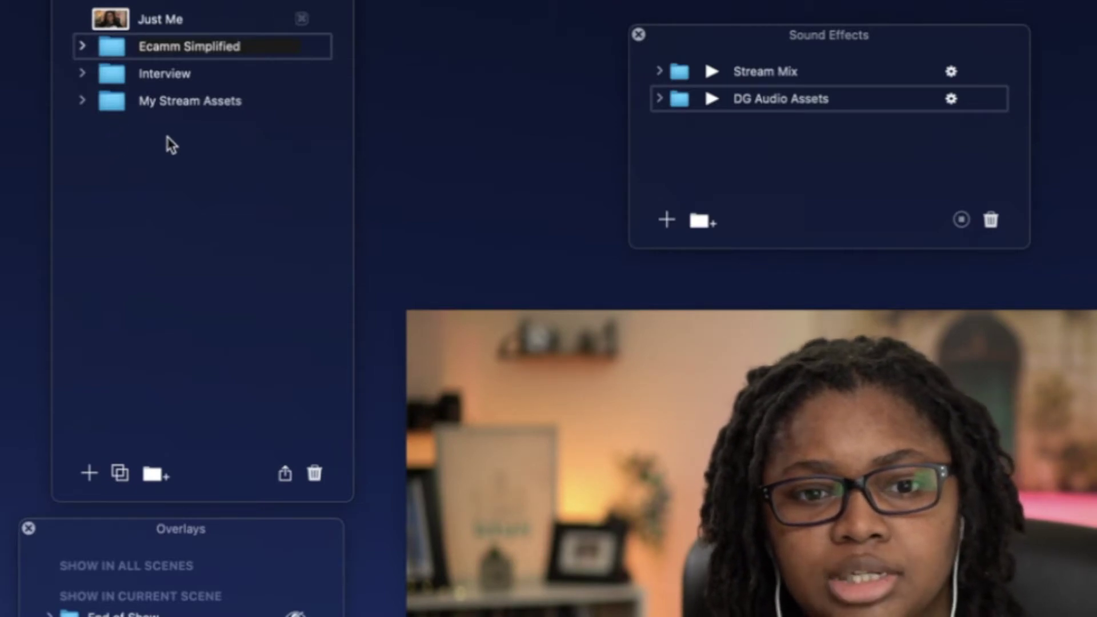
Add a new scene named Just Me inside the Ecamm Simplified folder
{"action": "left_click", "coordinate": [115, 72]}
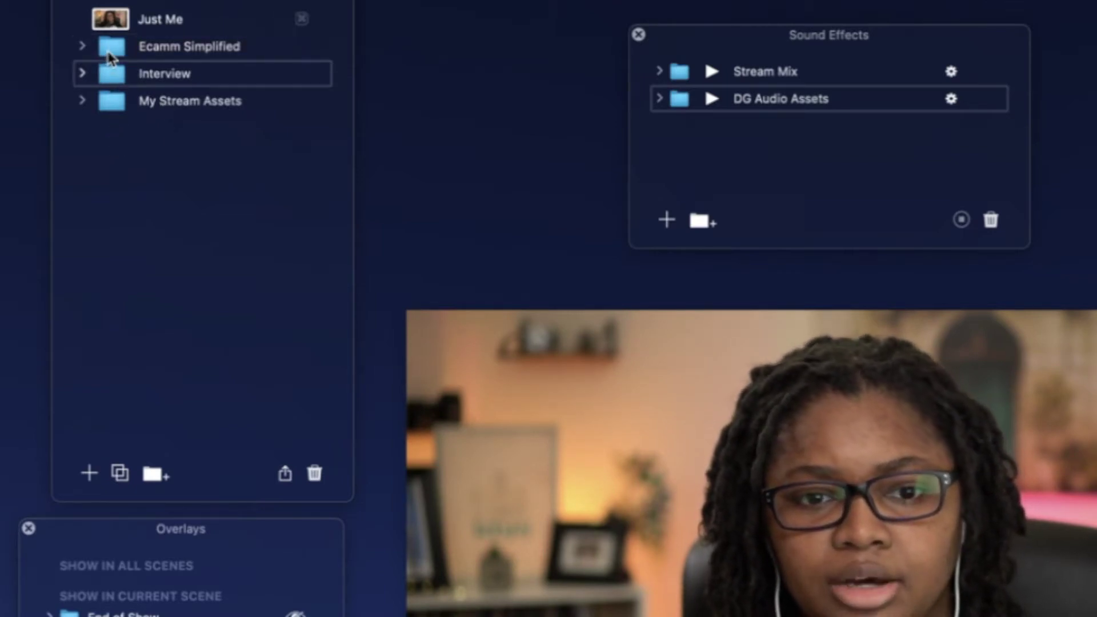
{"action": "left_click", "coordinate": [107, 53]}
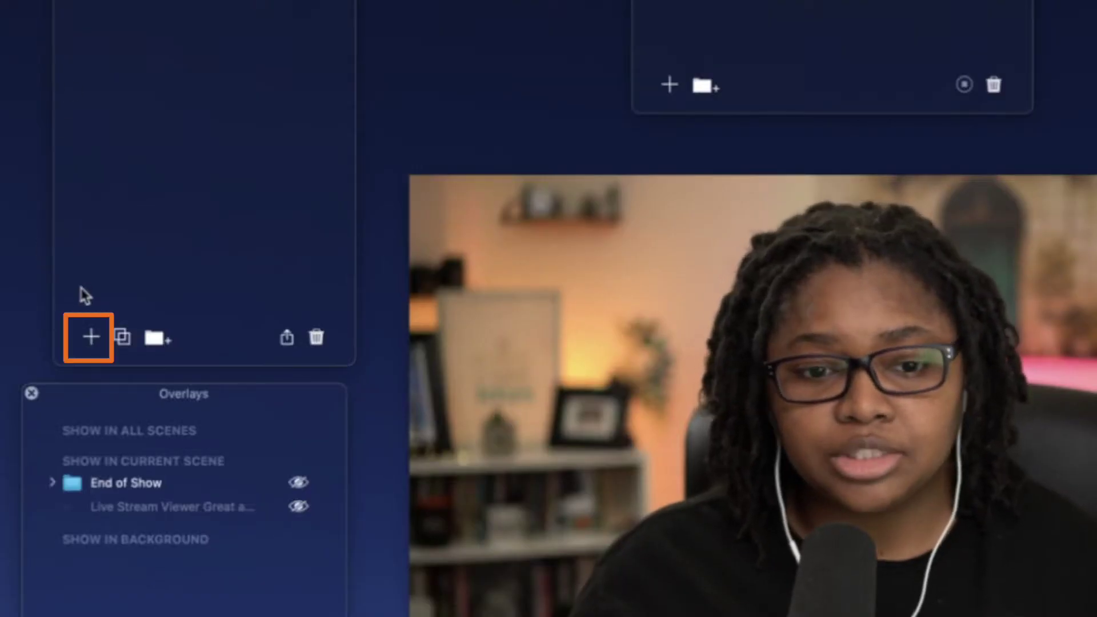
{"action": "left_click", "coordinate": [91, 337]}
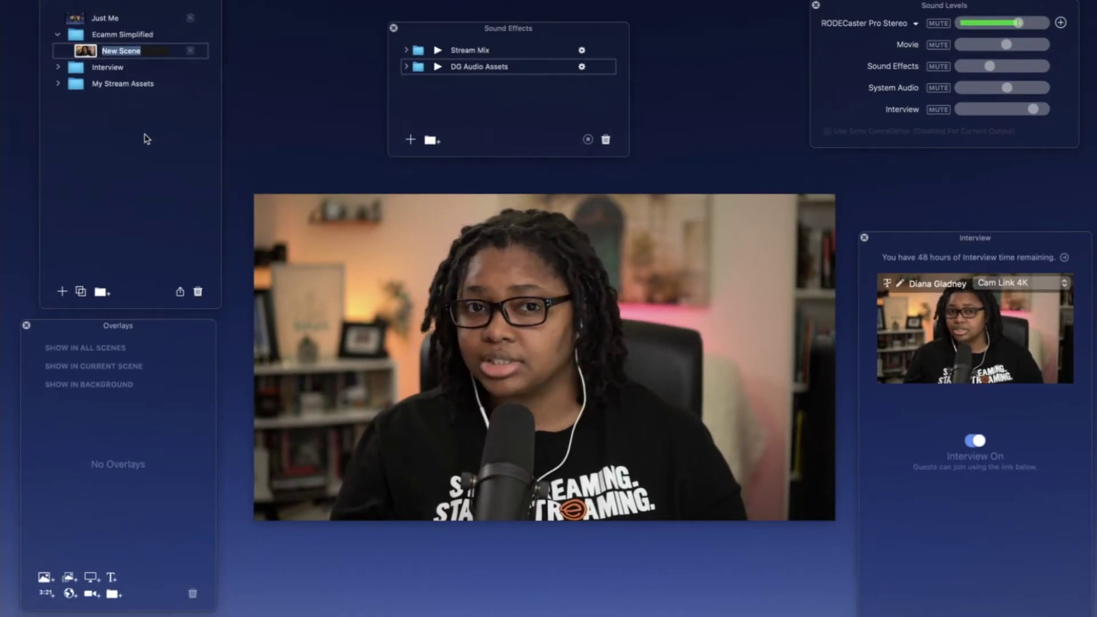
{"action": "type", "text": "Just Me"}
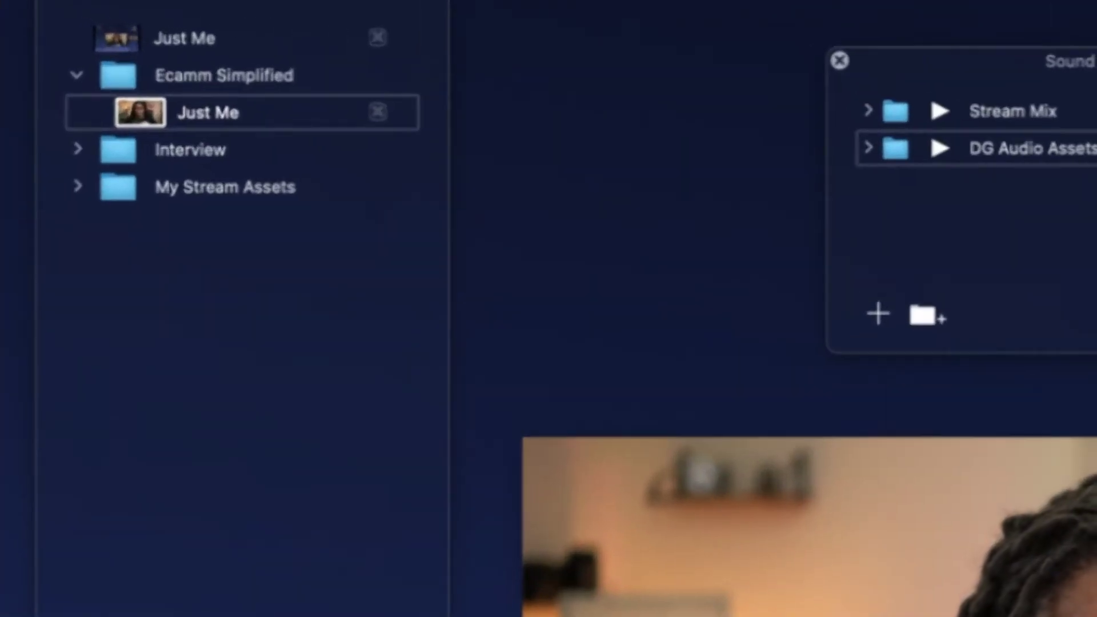
Add a second scene named Countdown Timer to the Ecamm Simplified folder and place it above Just Me
{"action": "left_click", "coordinate": [61, 291]}
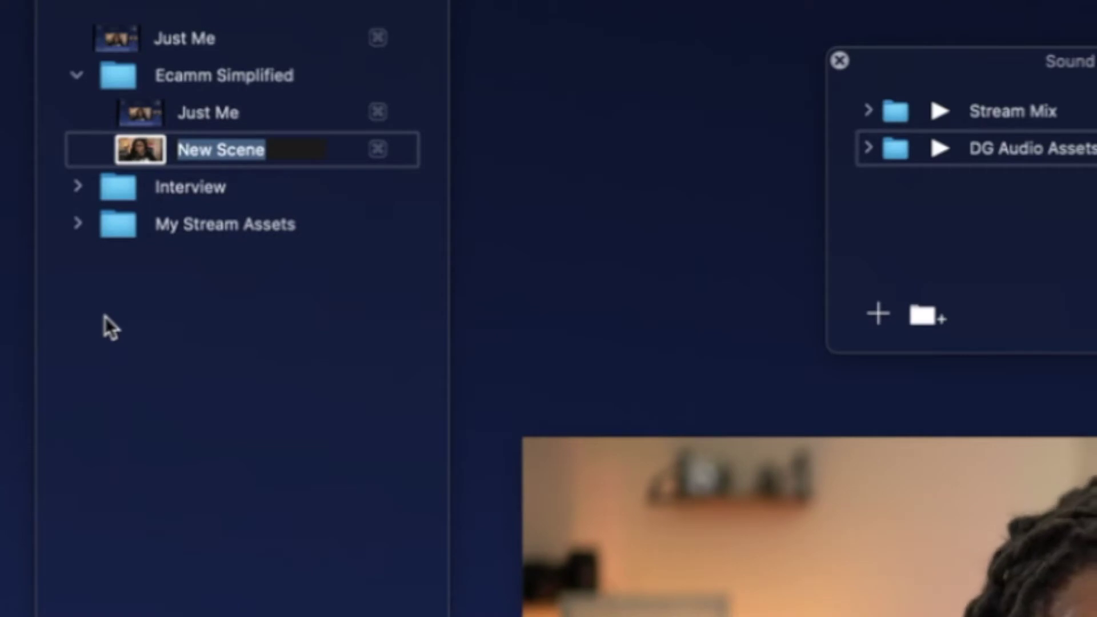
{"action": "type", "text": "Count"}
{"action": "type", "text": "fo"}
{"action": "key", "text": "BackSpace"}
{"action": "key", "text": "BackSpace"}
{"action": "type", "text": "down Timer"}
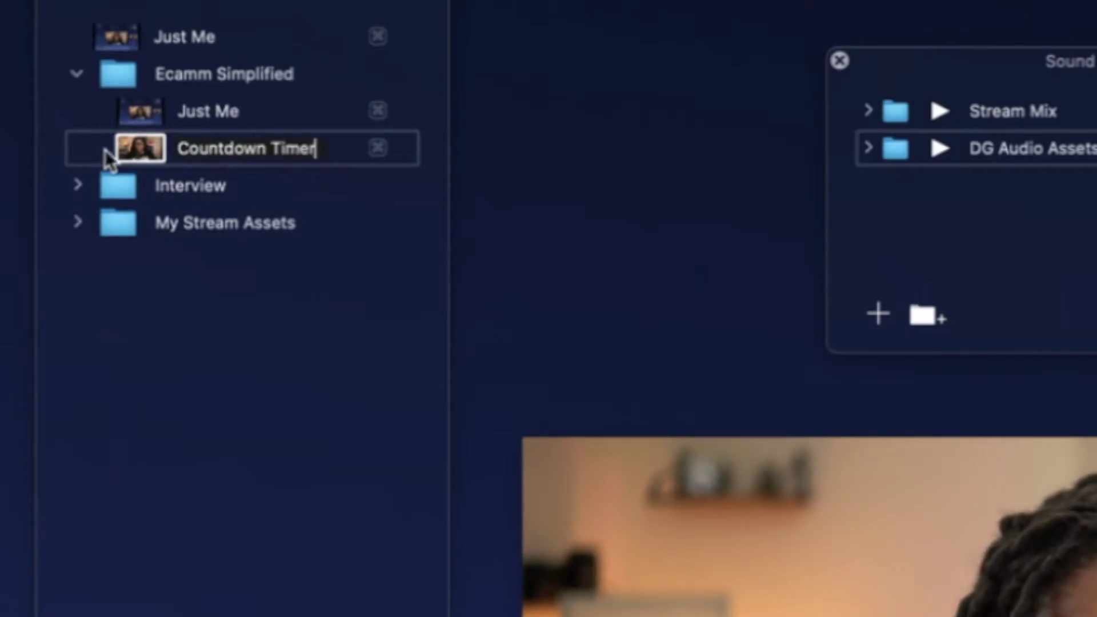
{"action": "key", "text": "Return"}
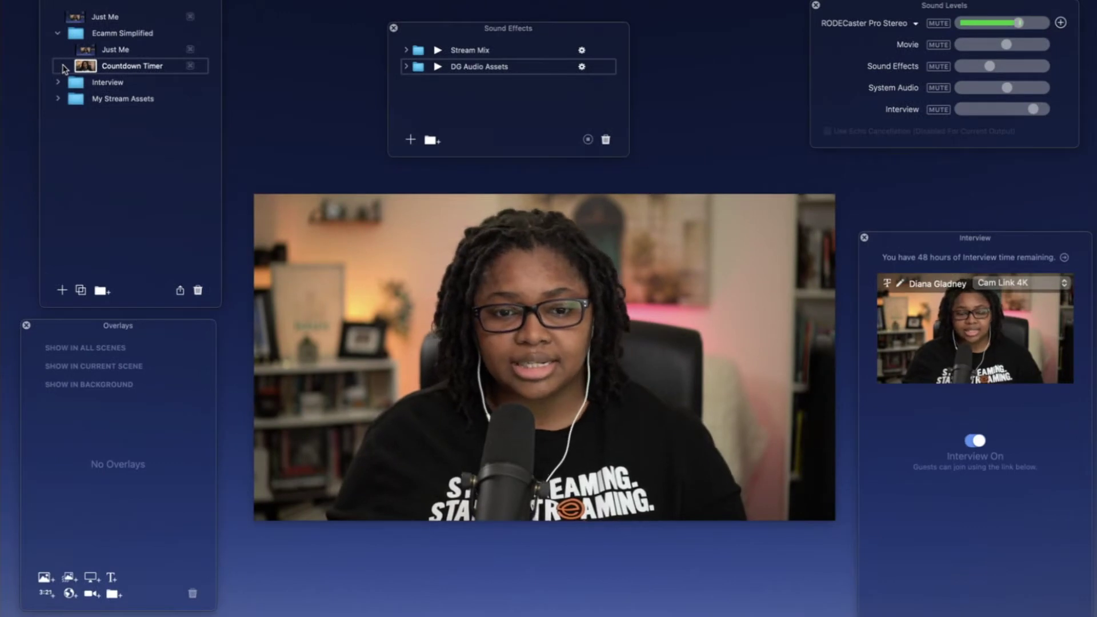
{"action": "left_click_drag", "start_coordinate": [65, 68], "coordinate": [97, 52]}
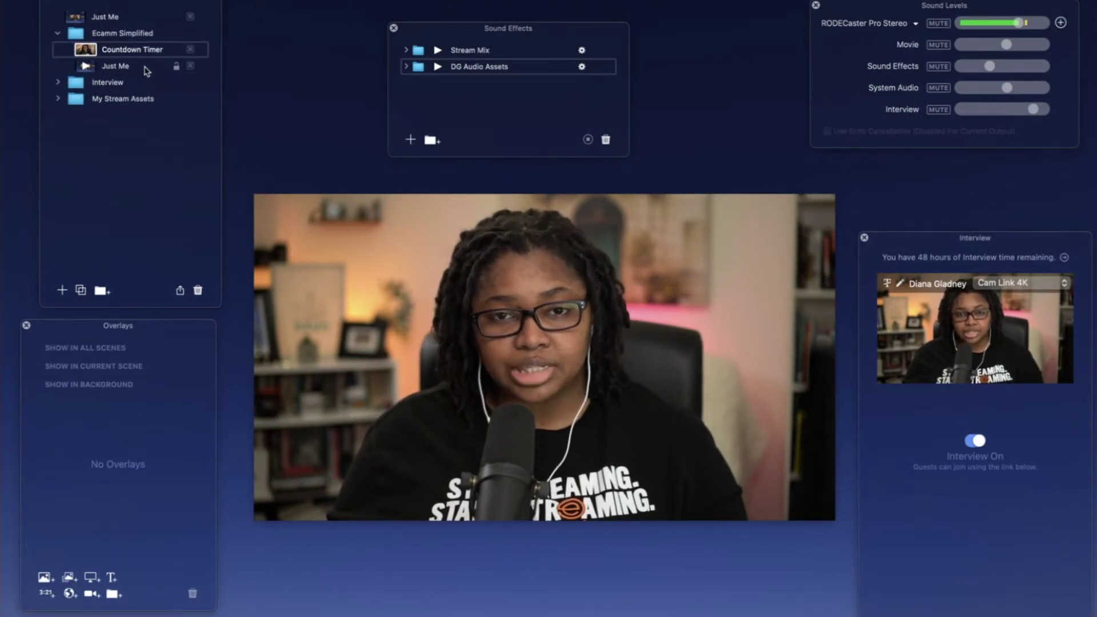
Switch to the Countdown Timer scene and set its source to Blank
{"action": "mouse_move", "coordinate": [77, 53]}
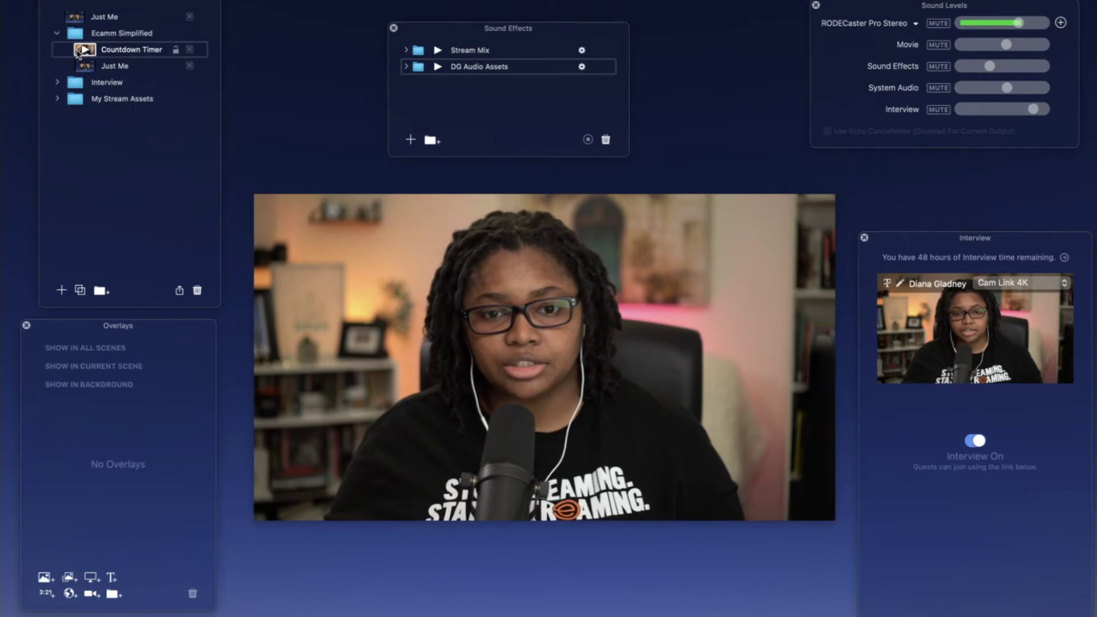
{"action": "left_click", "coordinate": [83, 50]}
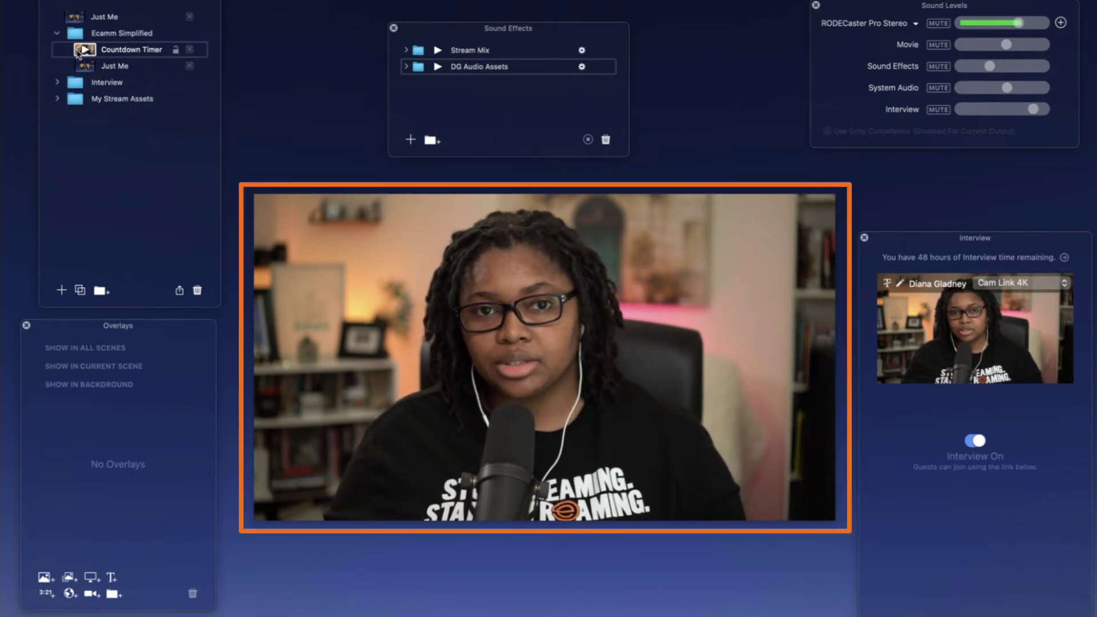
{"action": "left_click", "coordinate": [226, 1]}
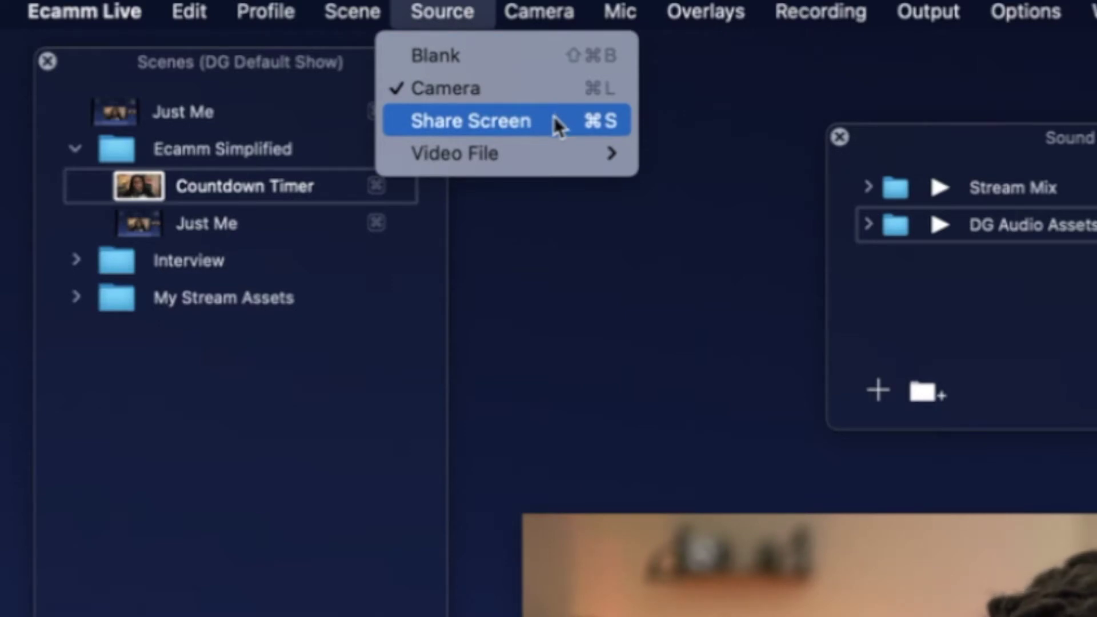
{"action": "mouse_move", "coordinate": [538, 137]}
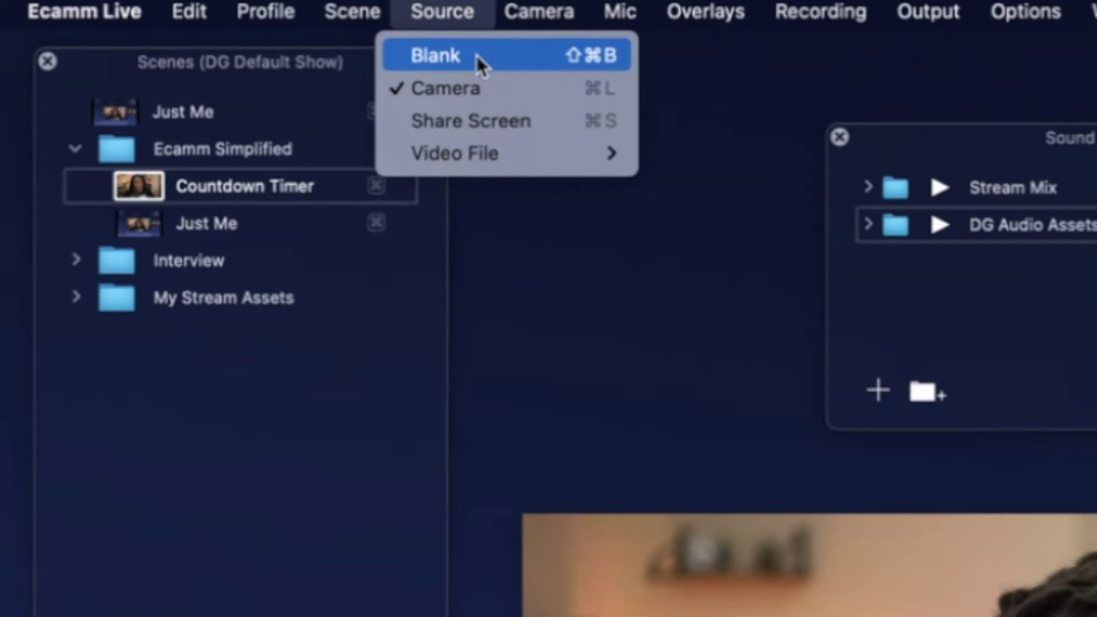
{"action": "left_click", "coordinate": [476, 56]}
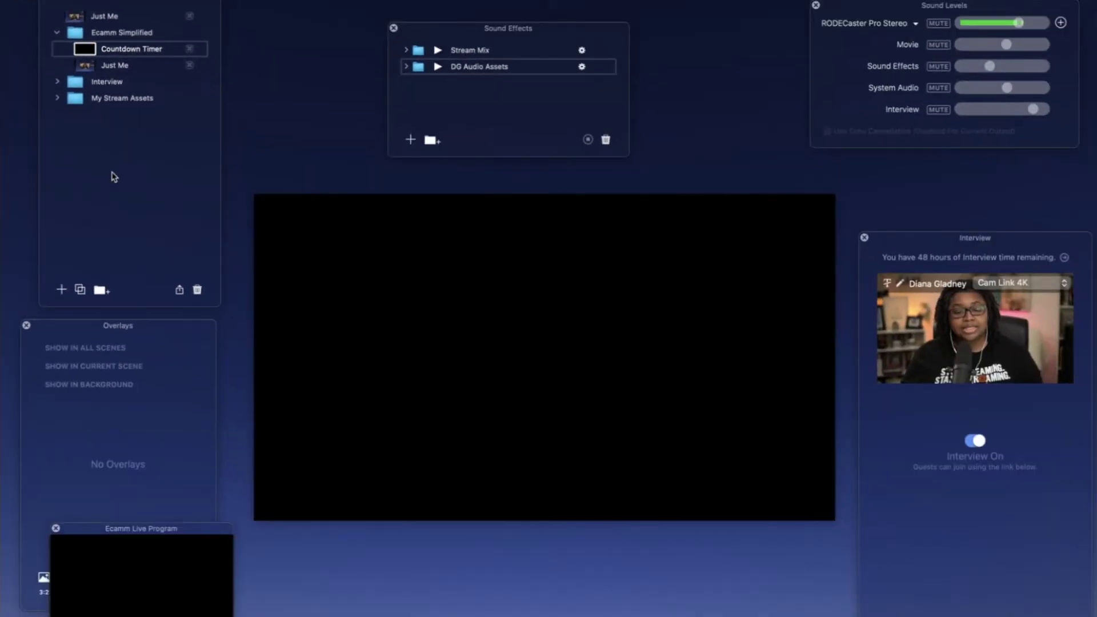
Add the image file Intro Scene Countdown Timer.jpeg as an overlay in the Show in Background section
{"action": "left_click", "coordinate": [101, 467]}
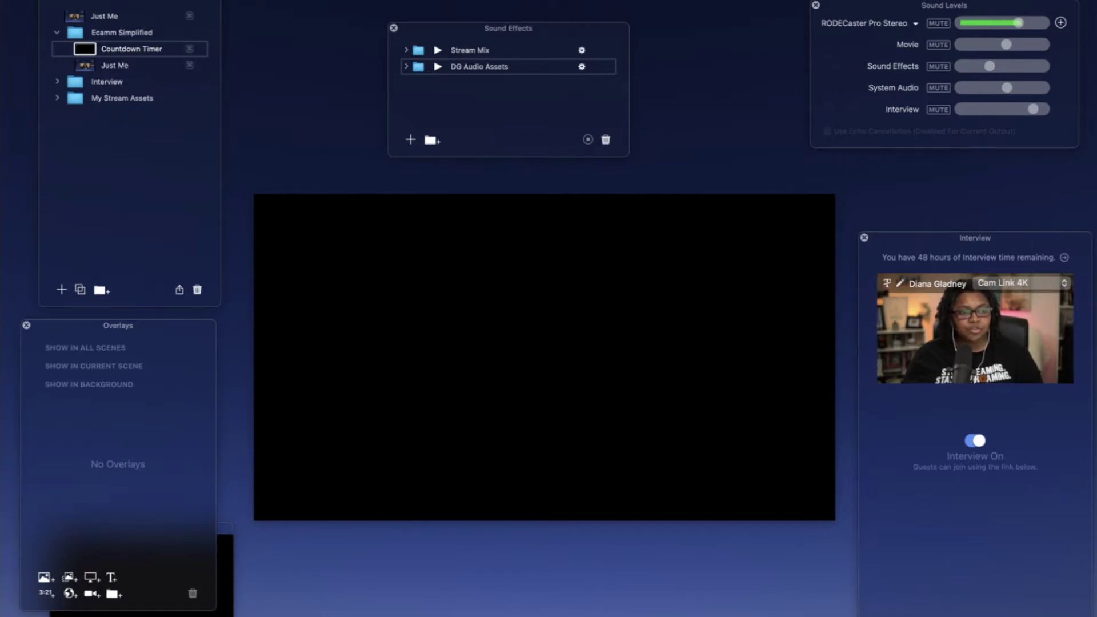
{"action": "left_click_drag", "start_coordinate": [1, 320], "coordinate": [142, 357]}
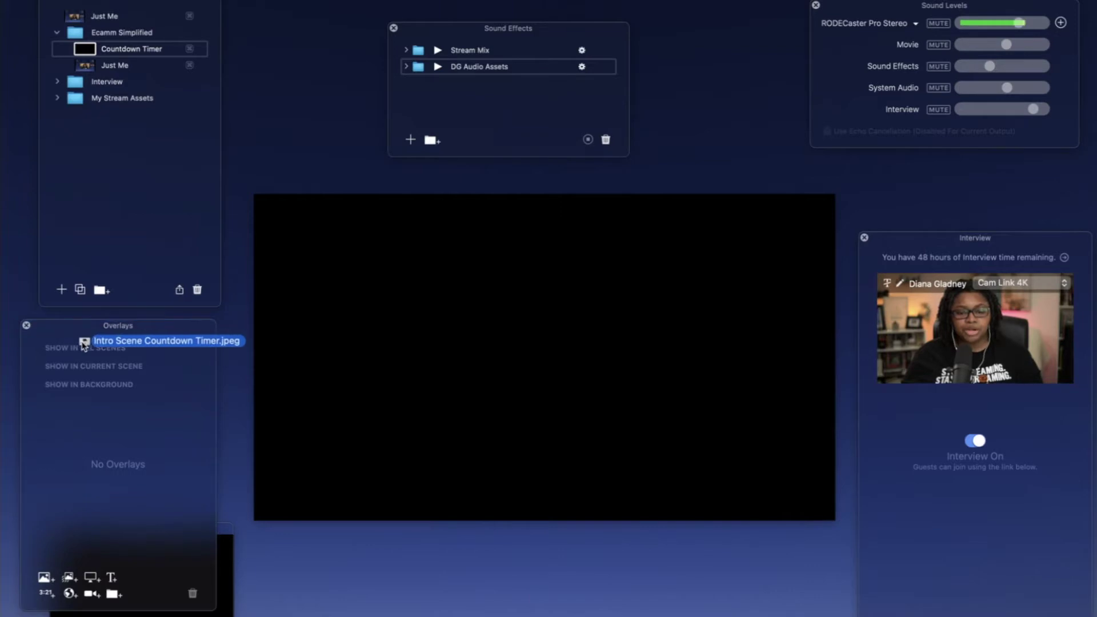
{"action": "left_click_drag", "start_coordinate": [321, 300], "coordinate": [300, 366]}
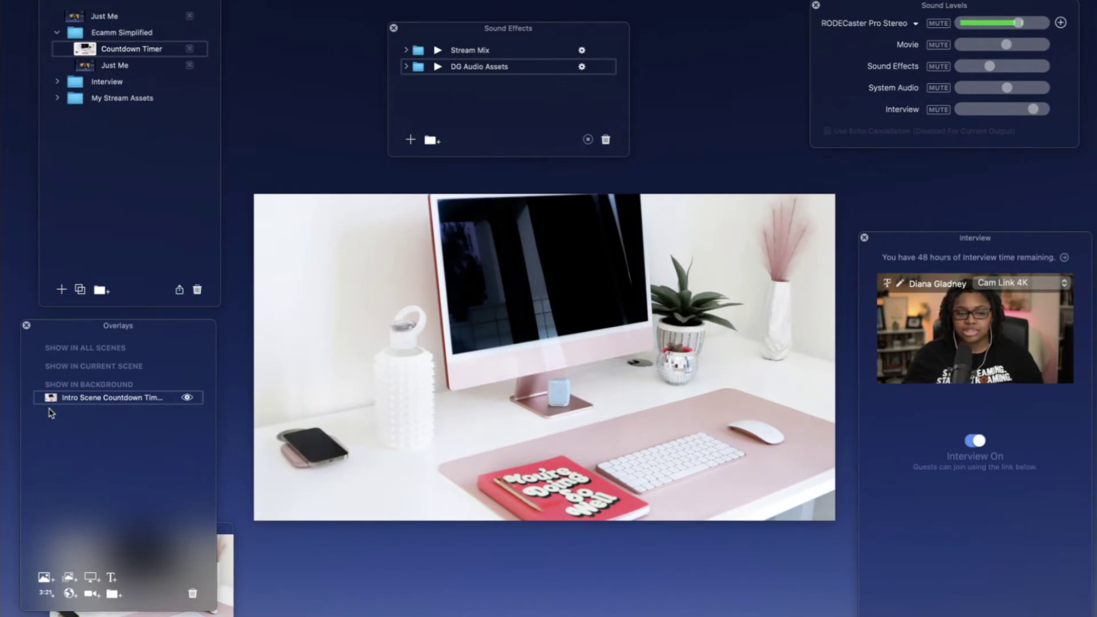
Move the image overlay to the Show in Current Scene section and switch its visibility off and back on
{"action": "left_click_drag", "start_coordinate": [47, 400], "coordinate": [56, 381]}
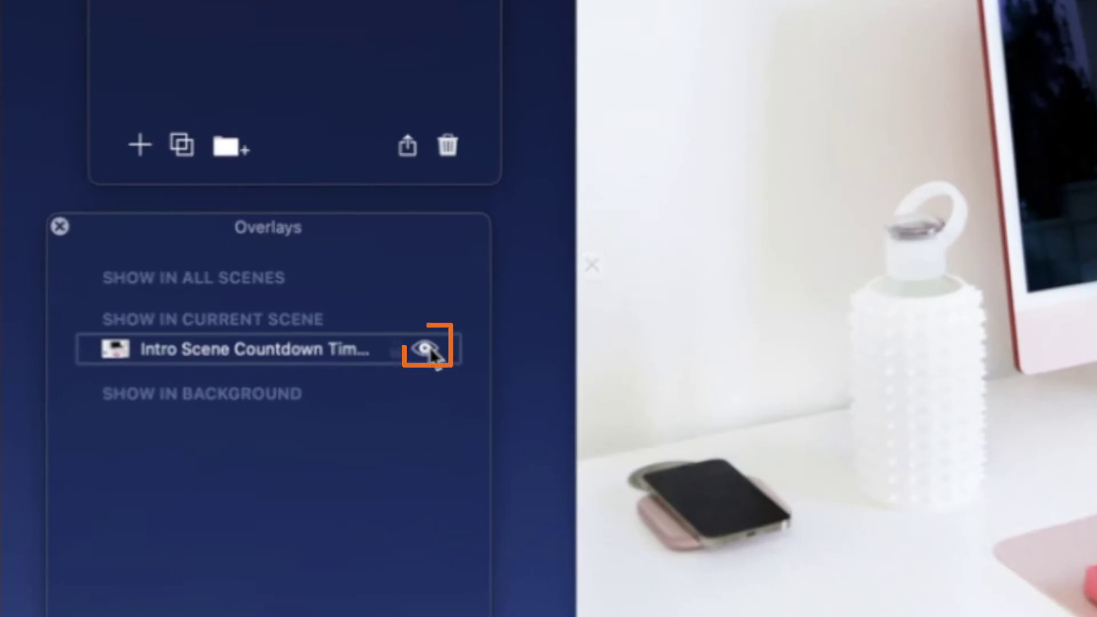
{"action": "left_click", "coordinate": [188, 380]}
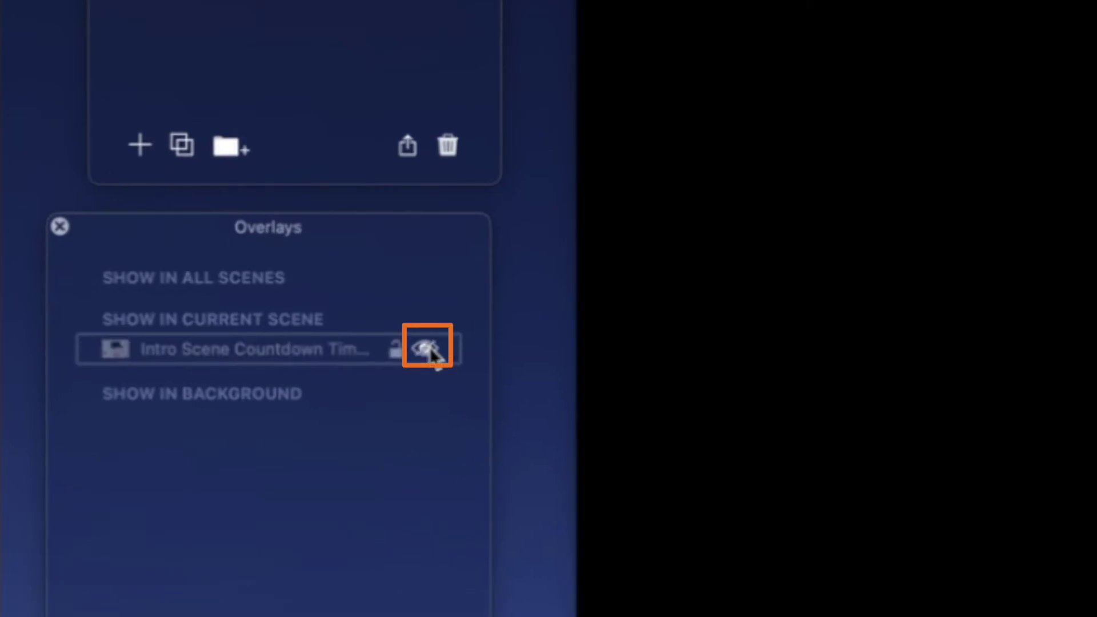
{"action": "left_click", "coordinate": [426, 350]}
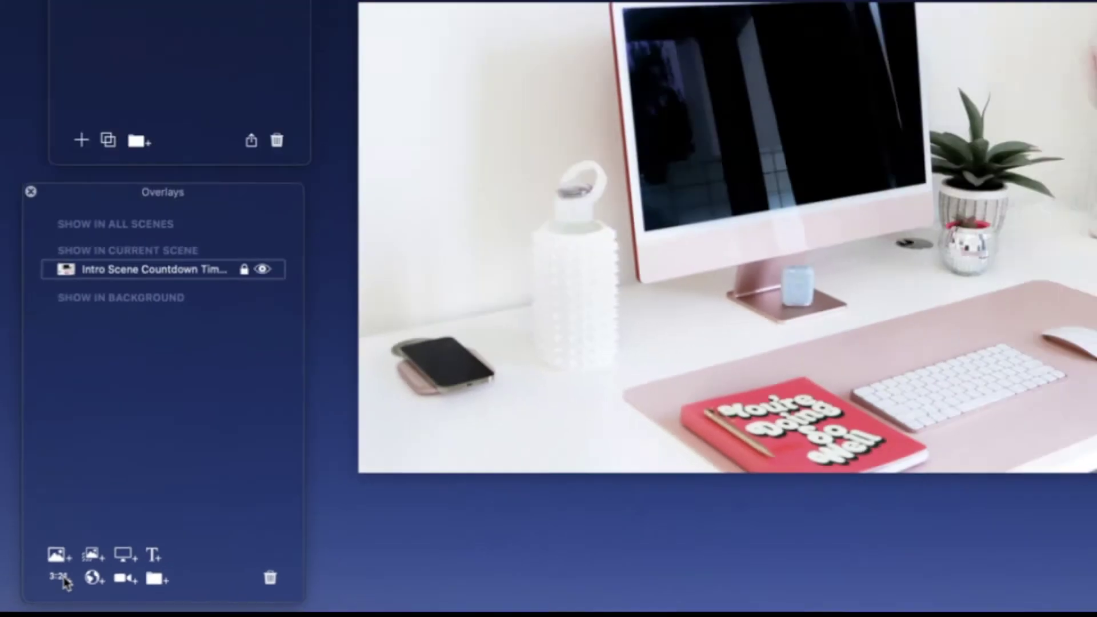
Start a new countdown timer overlay and give it a pale yellow background
{"action": "left_click", "coordinate": [92, 550]}
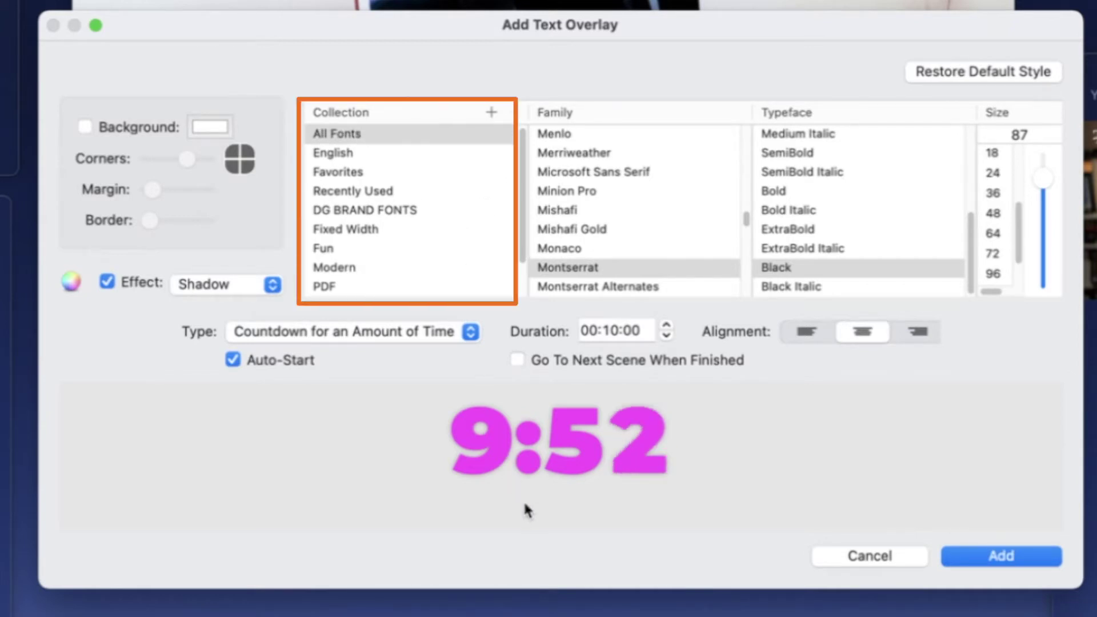
{"action": "left_click", "coordinate": [84, 127]}
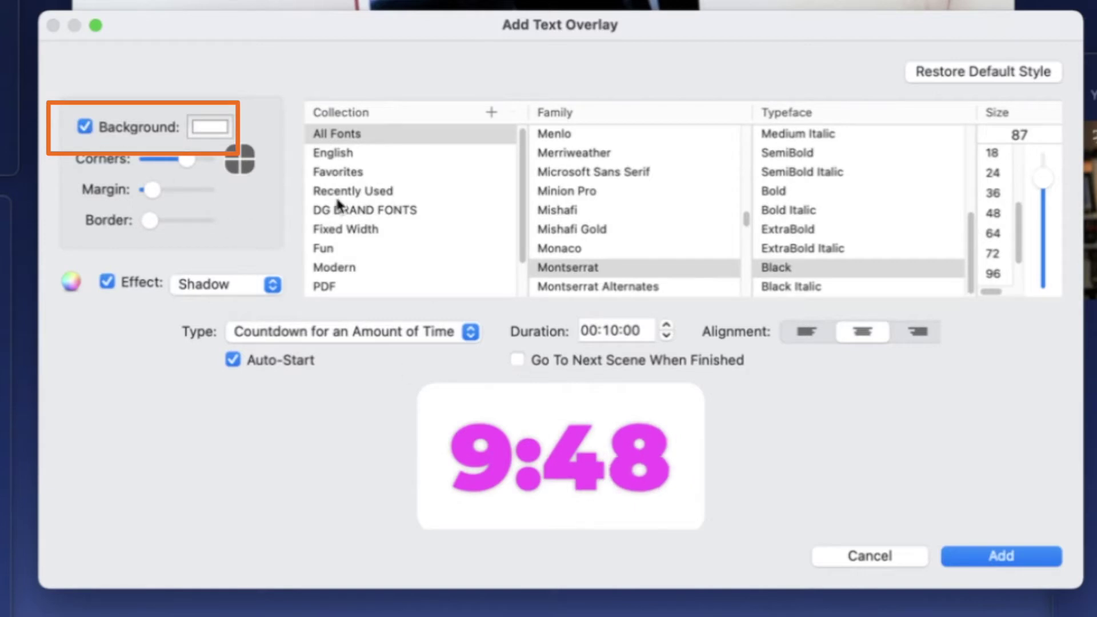
{"action": "left_click", "coordinate": [206, 131]}
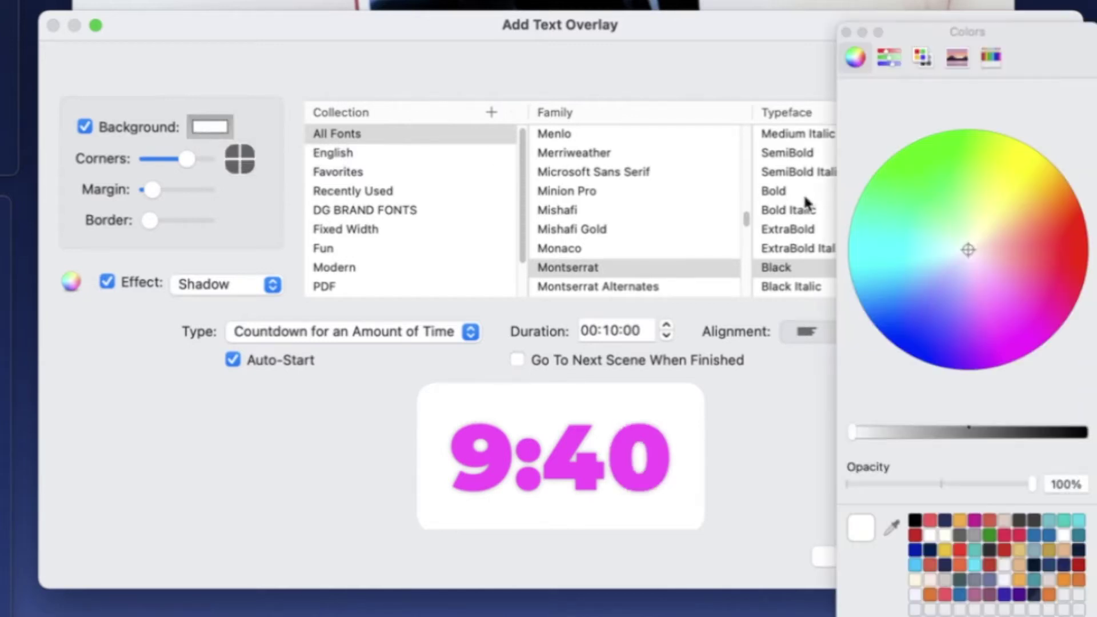
{"action": "left_click_drag", "start_coordinate": [888, 216], "coordinate": [980, 205]}
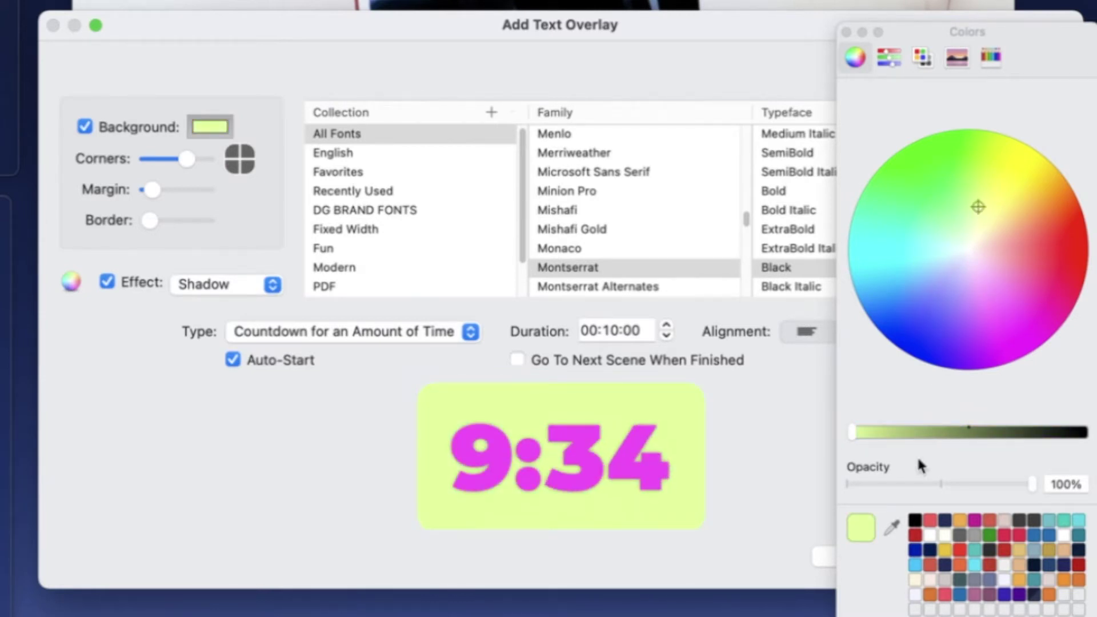
{"action": "left_click", "coordinate": [507, 480]}
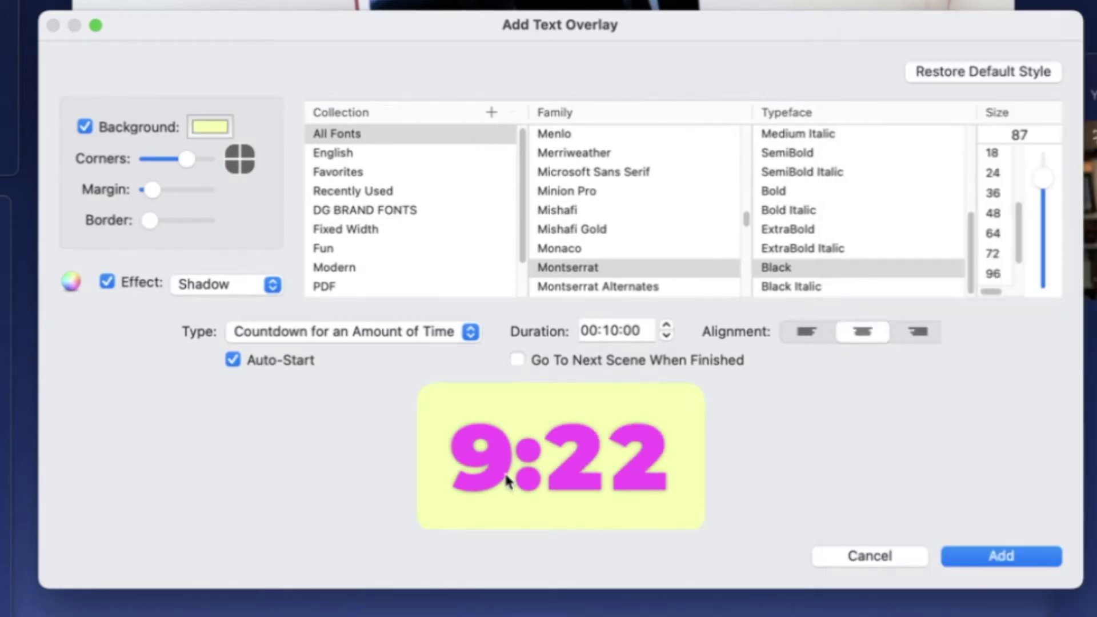
Try the timer without its background and with square background corners
{"action": "left_click", "coordinate": [84, 127]}
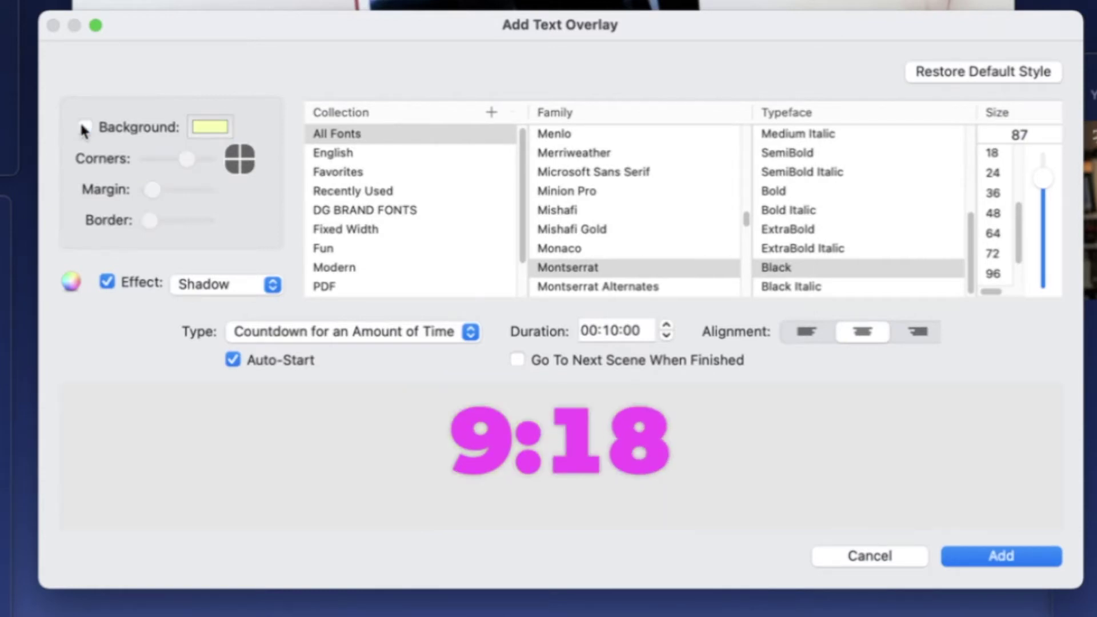
{"action": "left_click", "coordinate": [85, 126]}
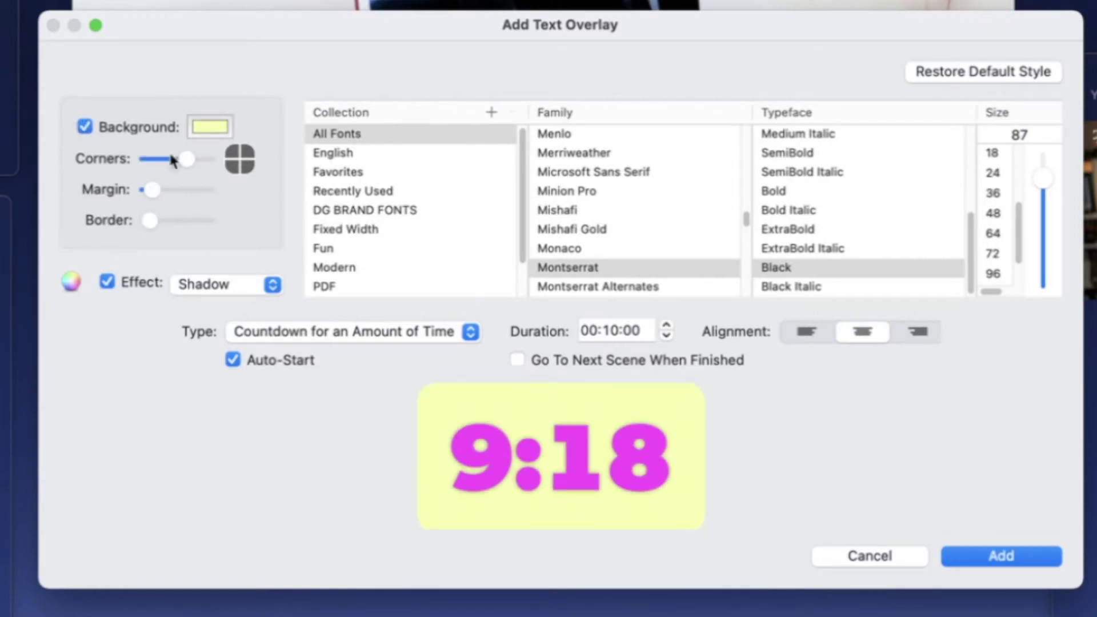
{"action": "left_click", "coordinate": [250, 152]}
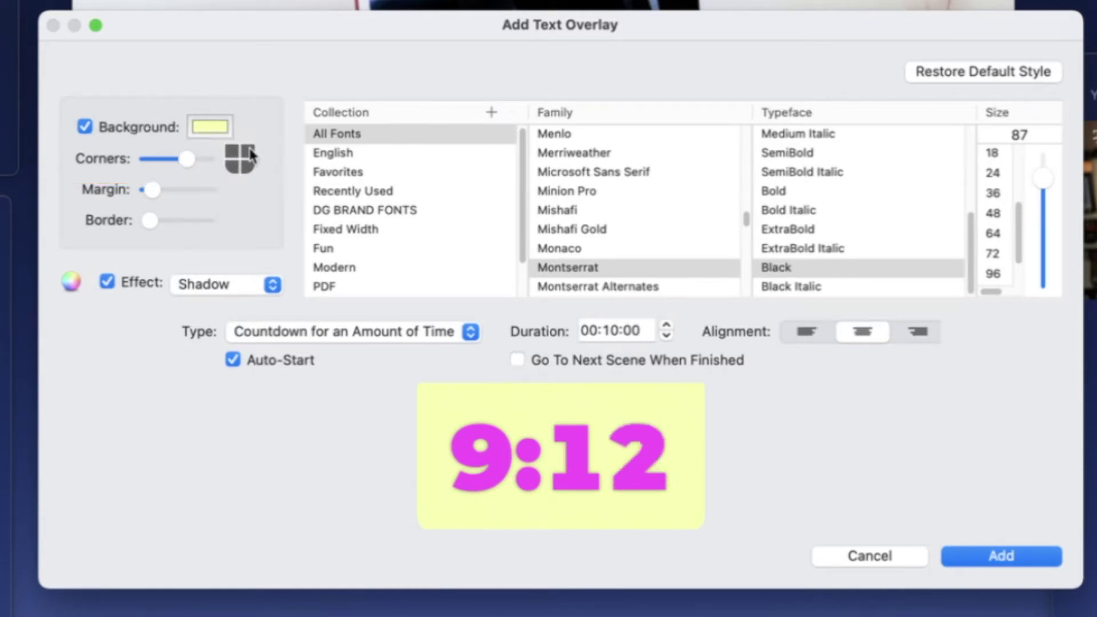
{"action": "left_click", "coordinate": [234, 155]}
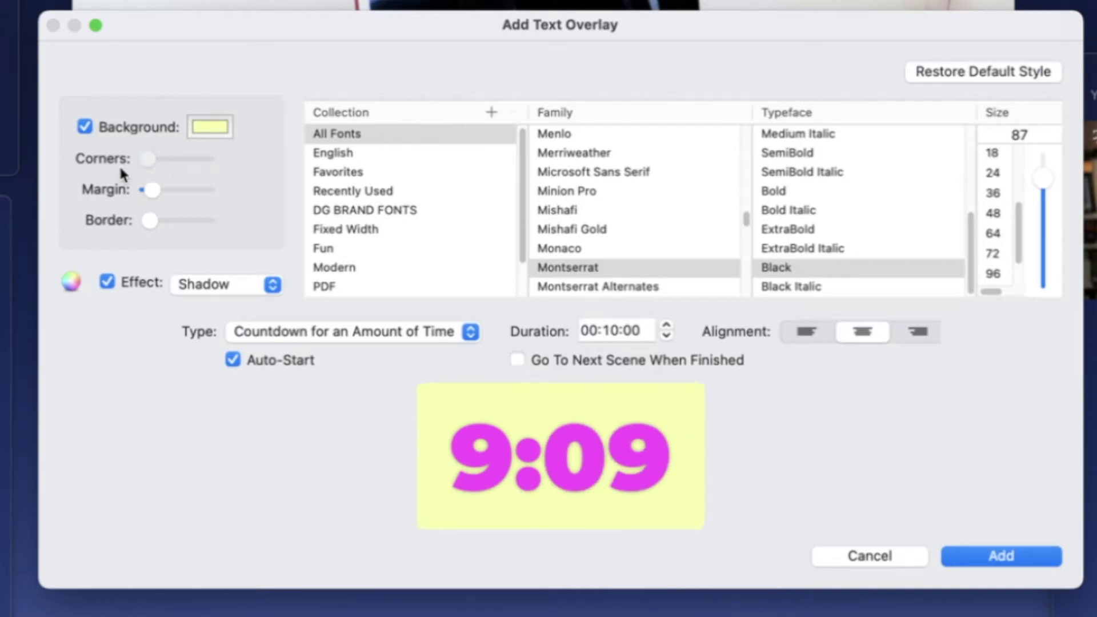
Round all four corners of the timer's background to the maximum and slightly reduce its margin, with no border
{"action": "left_click_drag", "start_coordinate": [150, 159], "coordinate": [228, 170]}
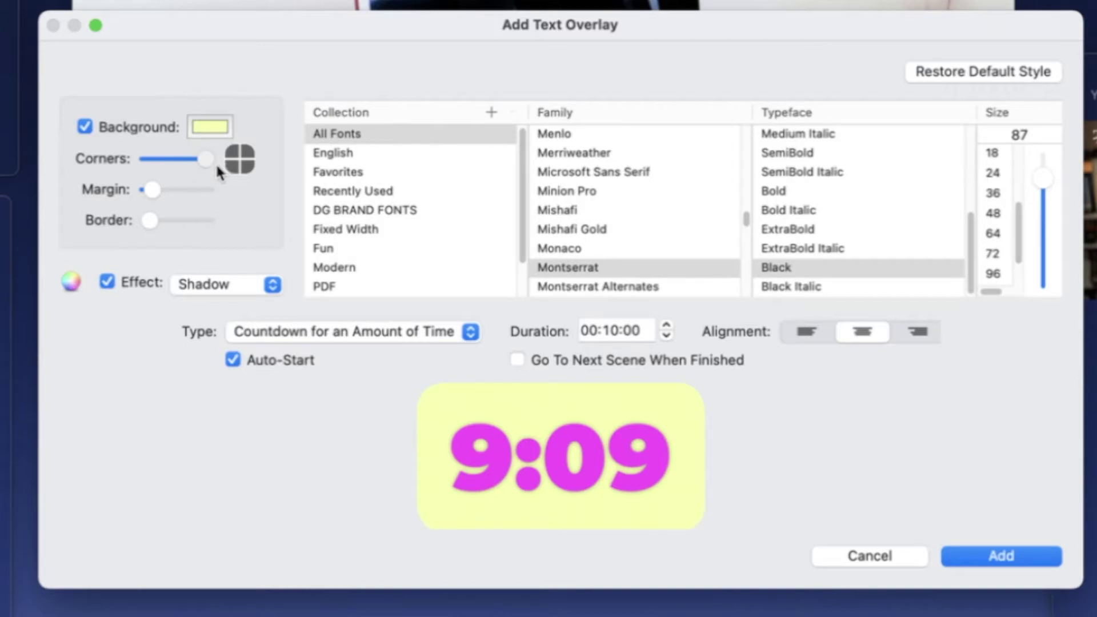
{"action": "mouse_move", "coordinate": [153, 189]}
{"action": "left_mouse_down"}
{"action": "mouse_move", "coordinate": [172, 190]}
{"action": "mouse_move", "coordinate": [139, 190]}
{"action": "mouse_move", "coordinate": [151, 181]}
{"action": "left_mouse_up"}
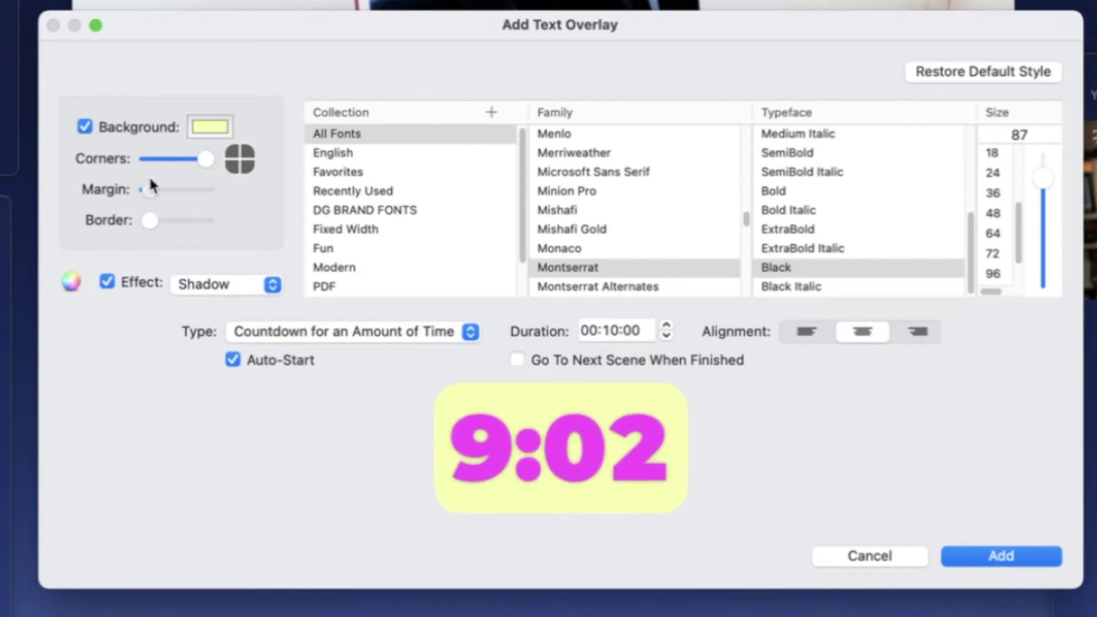
{"action": "mouse_move", "coordinate": [147, 220]}
{"action": "left_mouse_down"}
{"action": "mouse_move", "coordinate": [204, 226]}
{"action": "mouse_move", "coordinate": [133, 228]}
{"action": "left_mouse_up"}
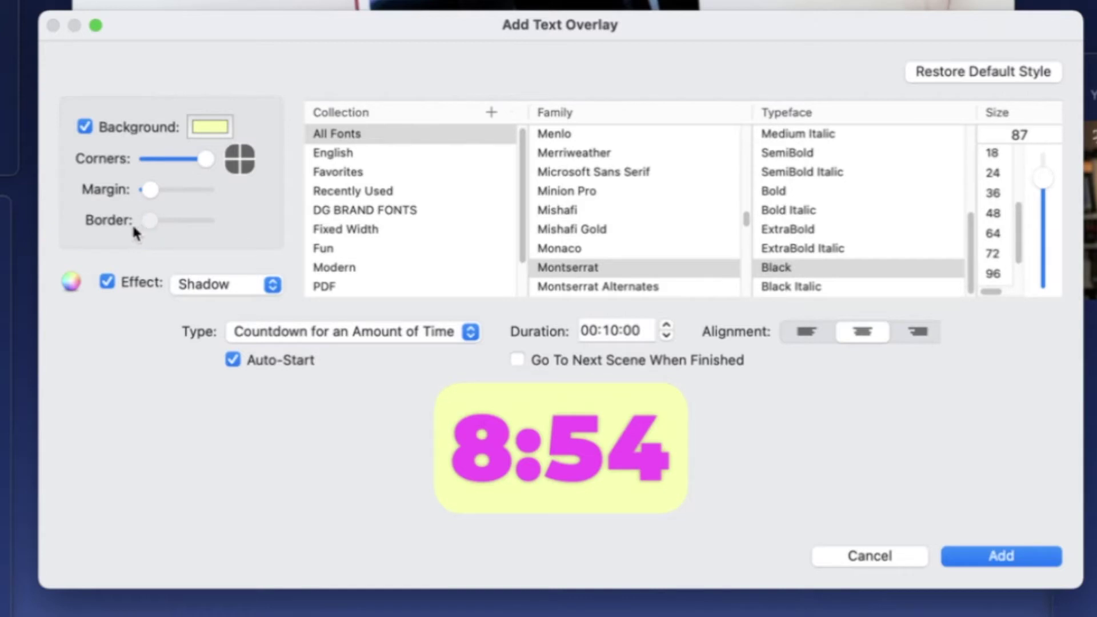
Review the timer's effect types and text color picker, leaving the shadow effect switched off
{"action": "left_click", "coordinate": [108, 282]}
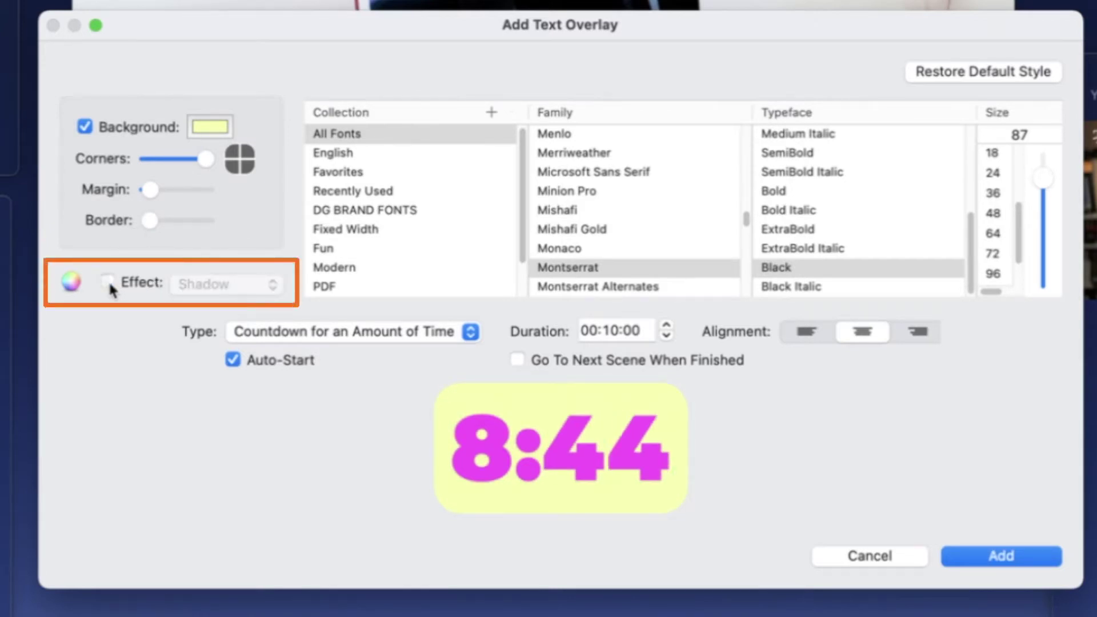
{"action": "left_click", "coordinate": [107, 281]}
{"action": "left_click", "coordinate": [203, 282]}
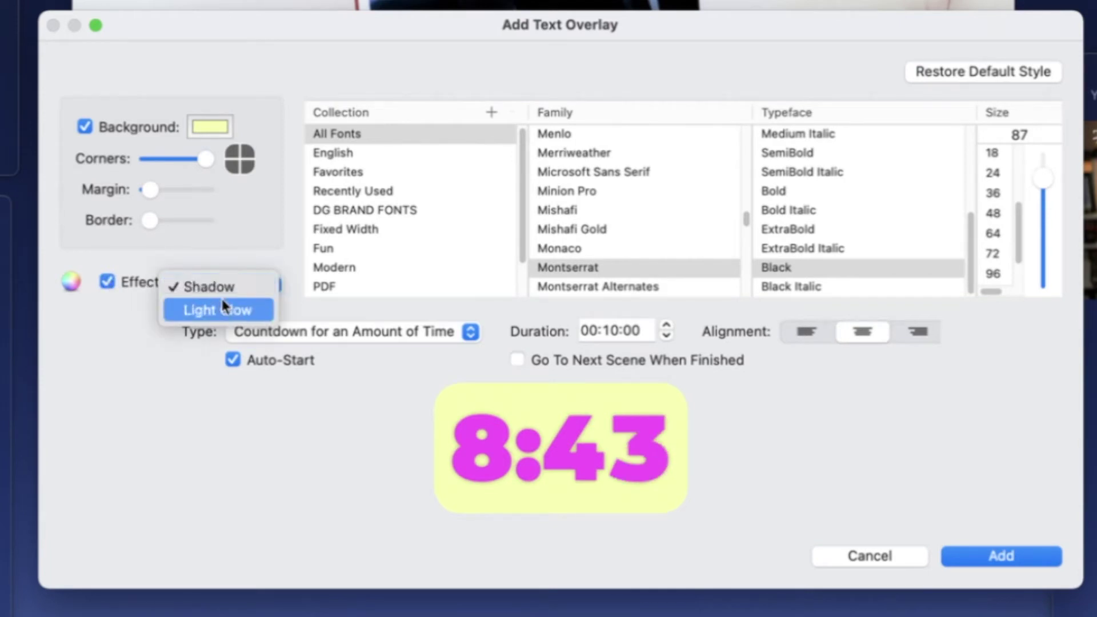
{"action": "left_click", "coordinate": [84, 274]}
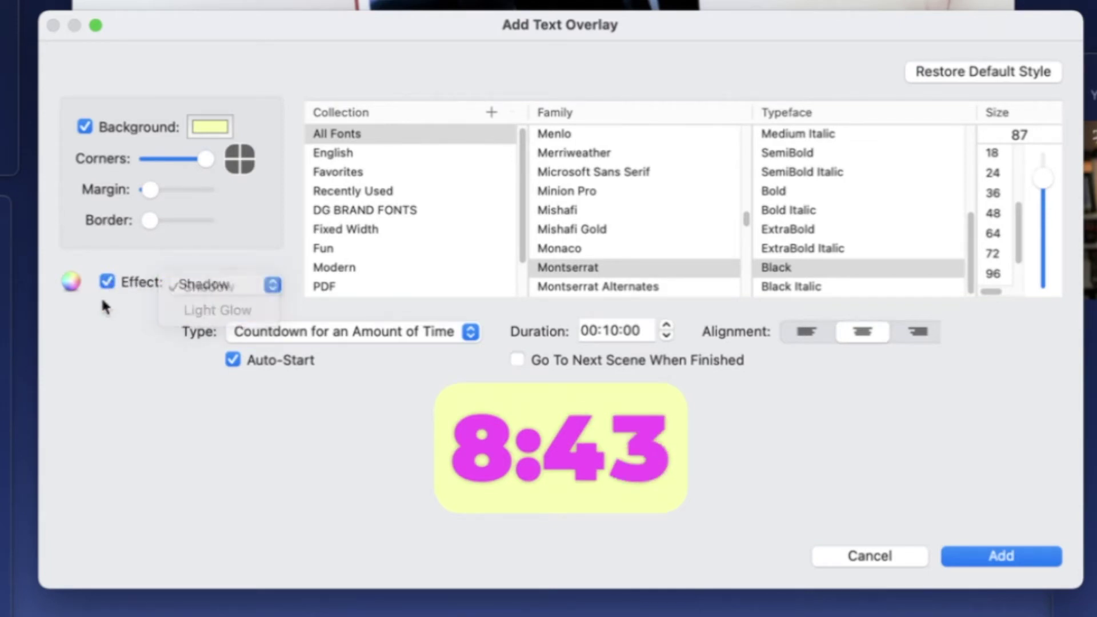
{"action": "left_click", "coordinate": [72, 284]}
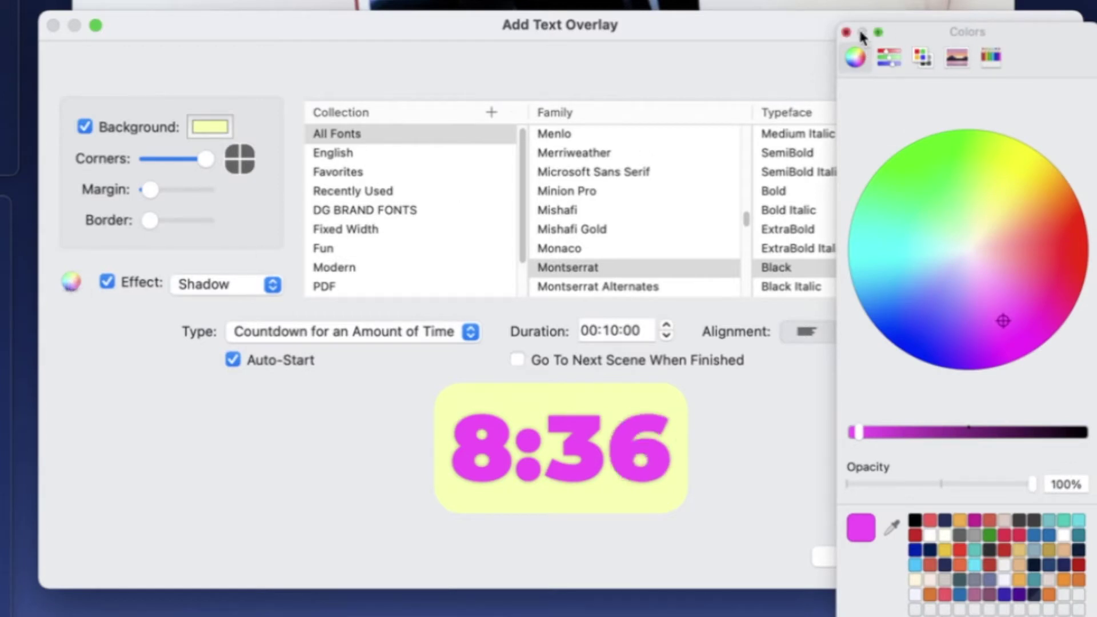
{"action": "left_click", "coordinate": [847, 32]}
{"action": "left_click", "coordinate": [107, 281]}
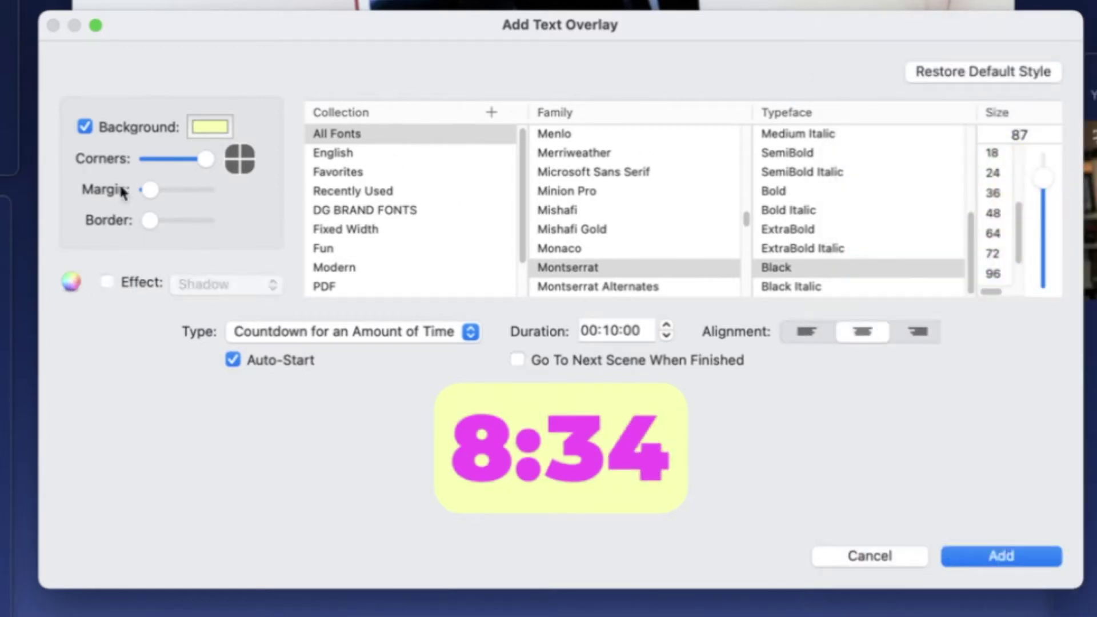
Add the countdown timer to the scene without a background and with a text size of 82
{"action": "left_click", "coordinate": [85, 126]}
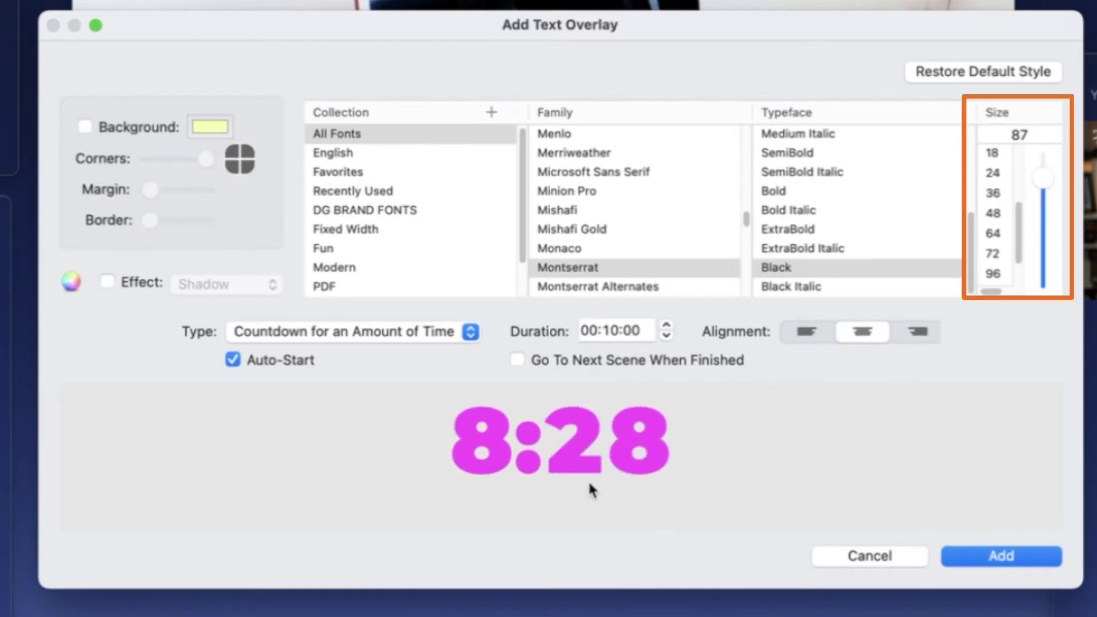
{"action": "left_click_drag", "start_coordinate": [1047, 167], "coordinate": [1041, 201]}
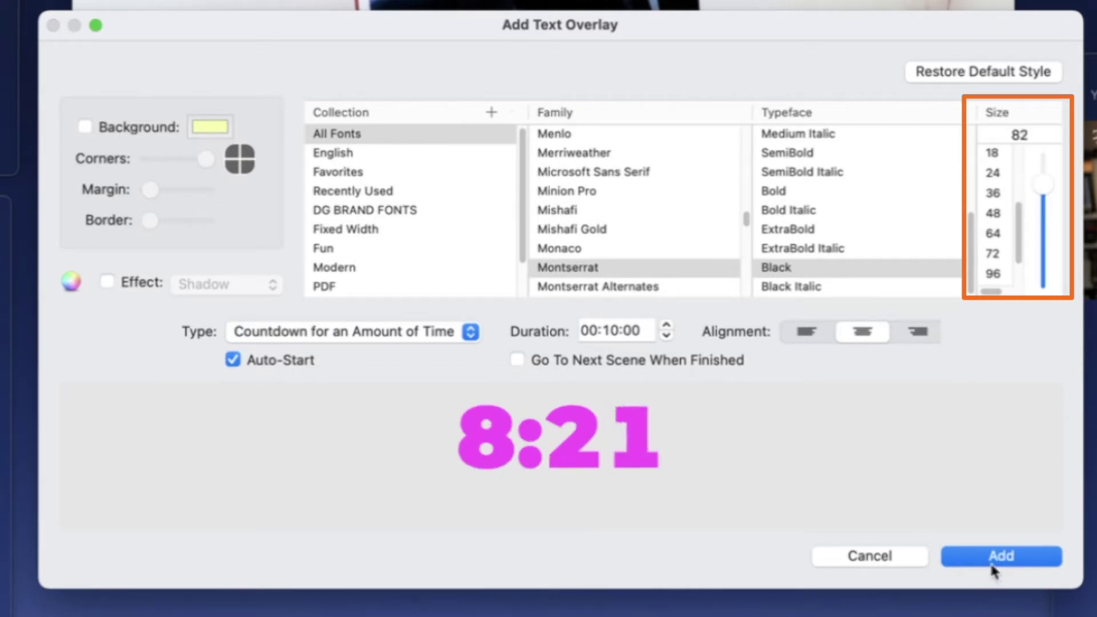
{"action": "left_click", "coordinate": [1000, 556]}
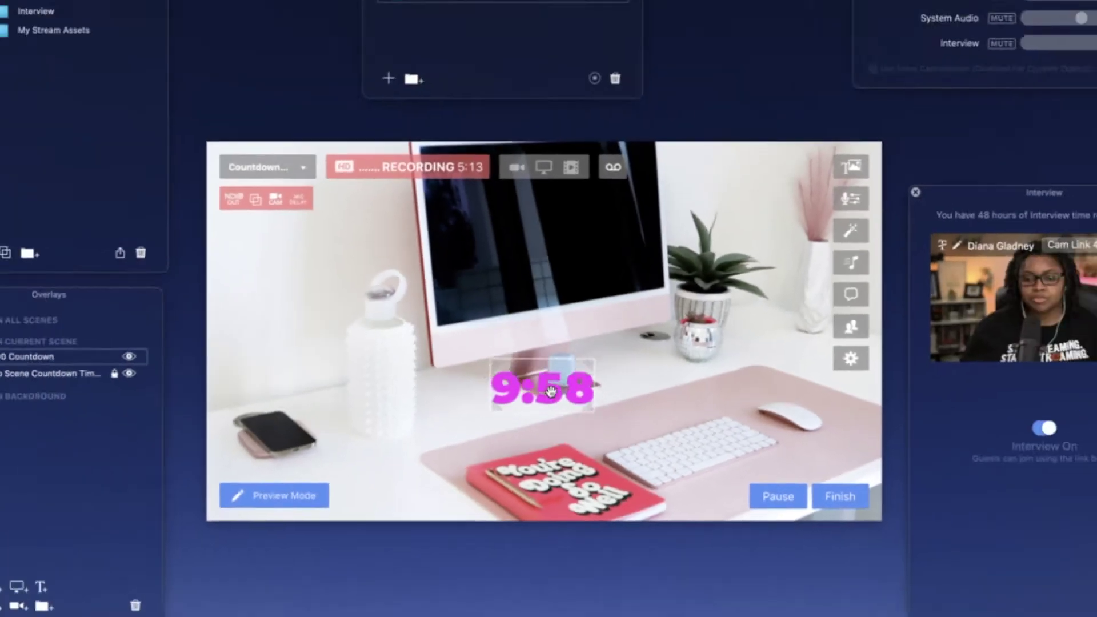
Position the timer over the black computer monitor in the image, enlarge it to fit the screen and lock it
{"action": "left_click_drag", "start_coordinate": [553, 349], "coordinate": [511, 109]}
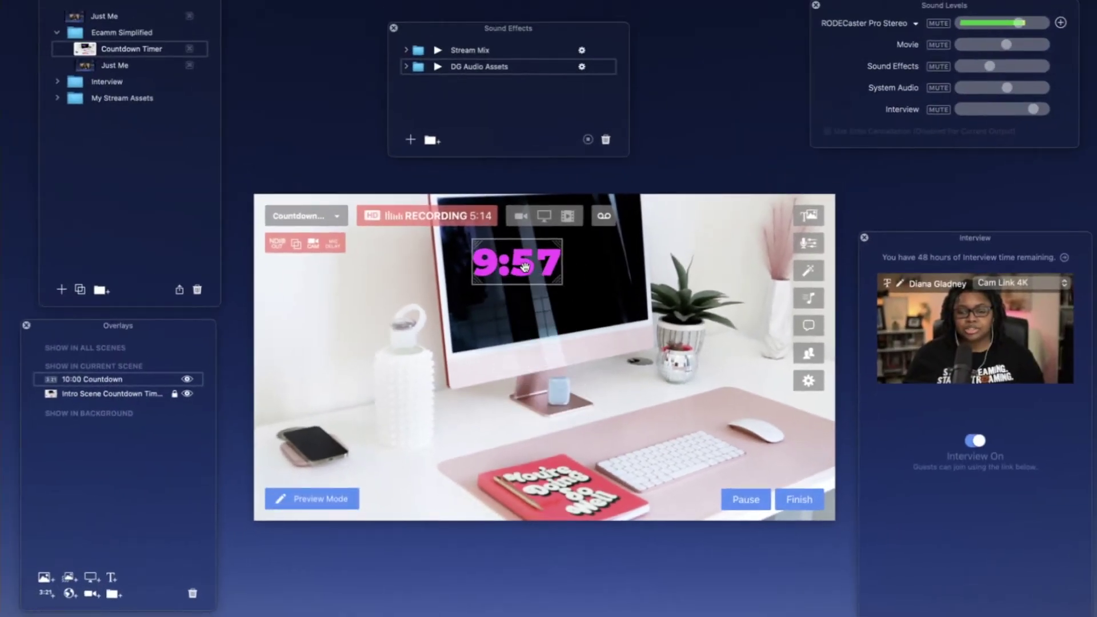
{"action": "mouse_move", "coordinate": [544, 279]}
{"action": "left_click_drag", "start_coordinate": [558, 280], "coordinate": [617, 305]}
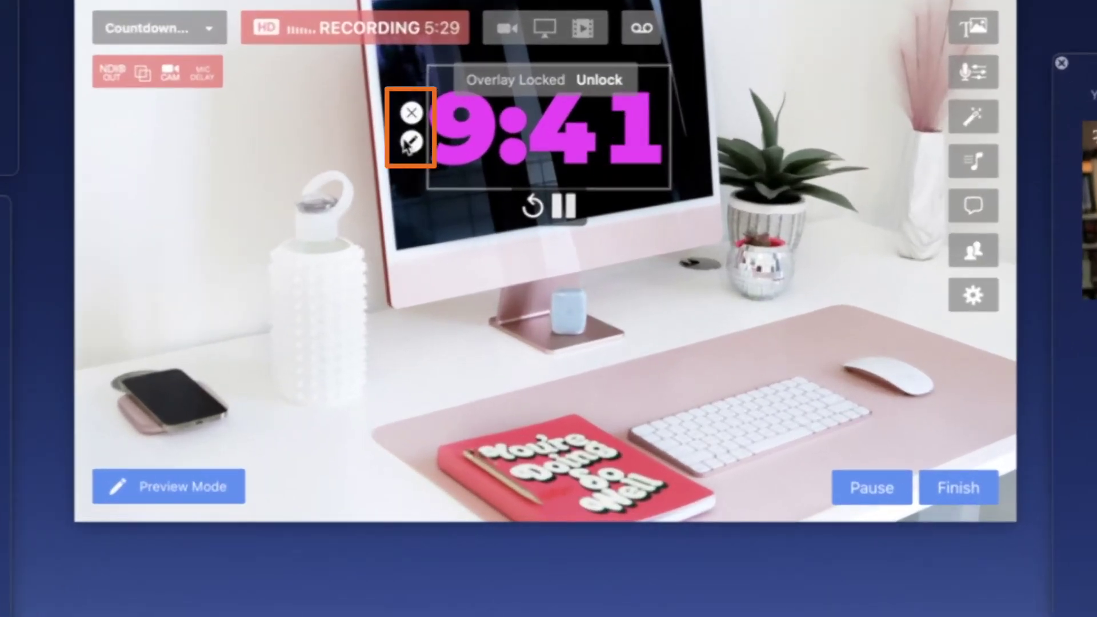
Reopen the timer for editing, try Go To Next Scene When Finished, review the timer types and save with the original options
{"action": "left_click", "coordinate": [409, 143]}
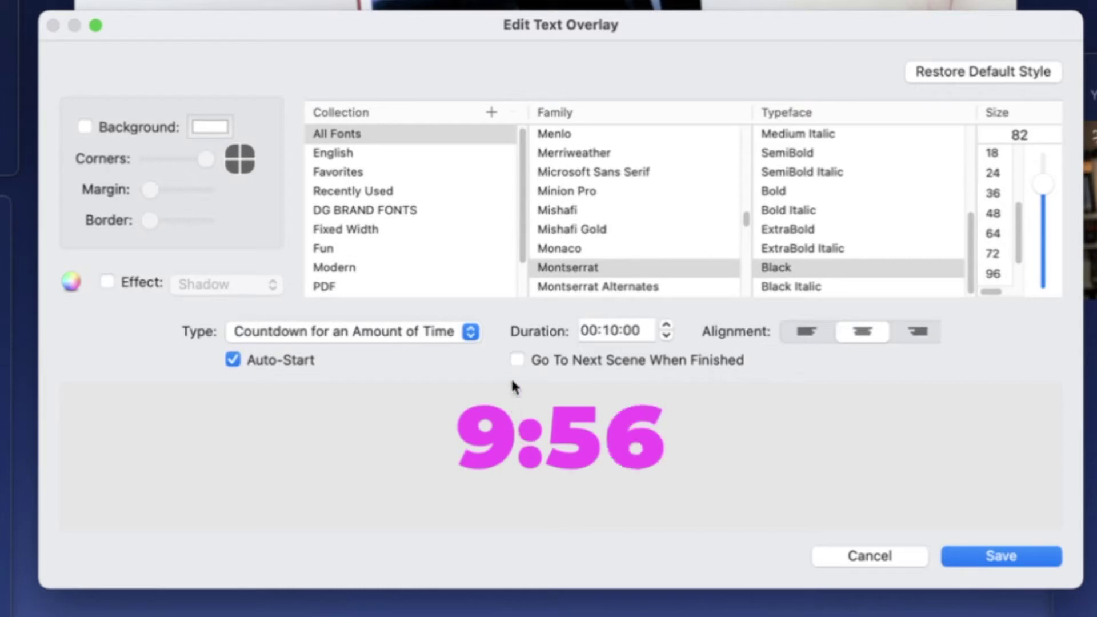
{"action": "left_click", "coordinate": [520, 361]}
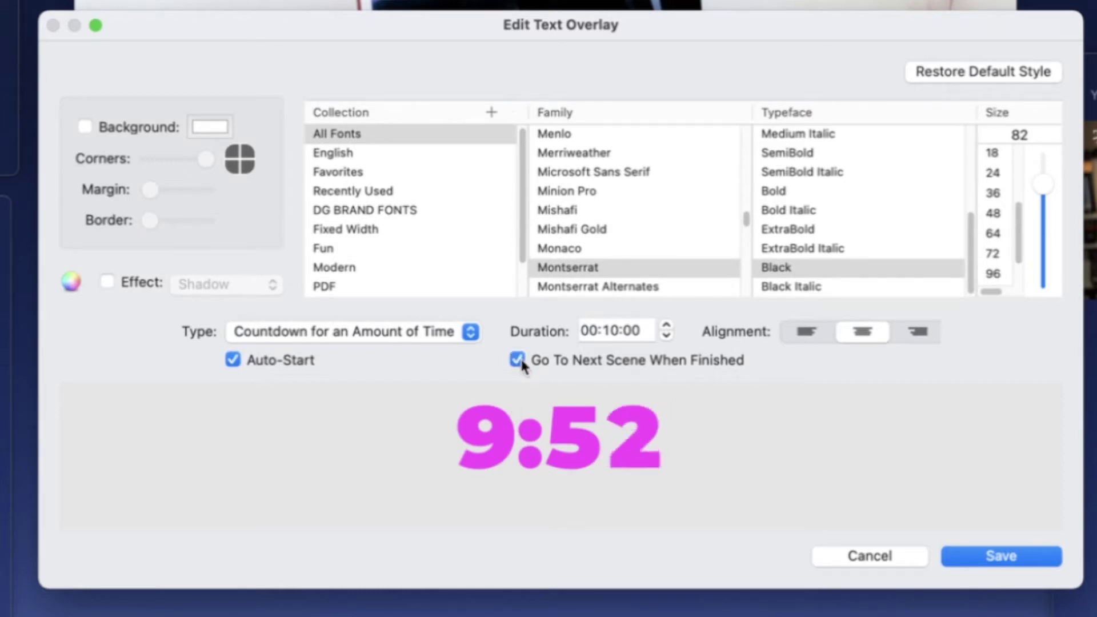
{"action": "left_click", "coordinate": [471, 332]}
{"action": "left_click", "coordinate": [470, 335]}
{"action": "left_click", "coordinate": [471, 335]}
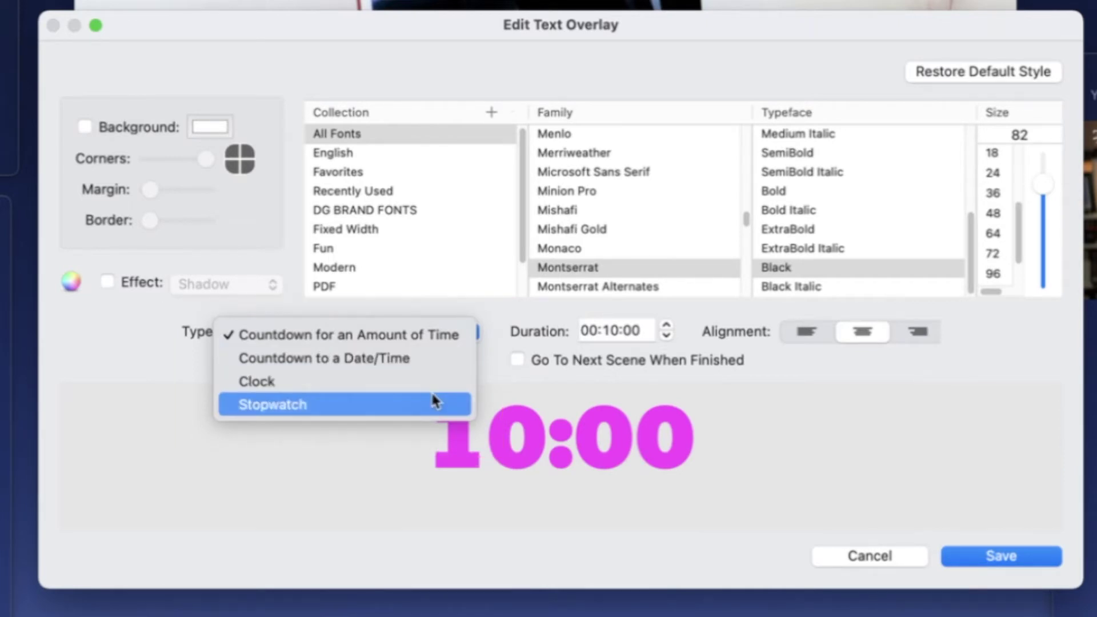
{"action": "left_click", "coordinate": [594, 462]}
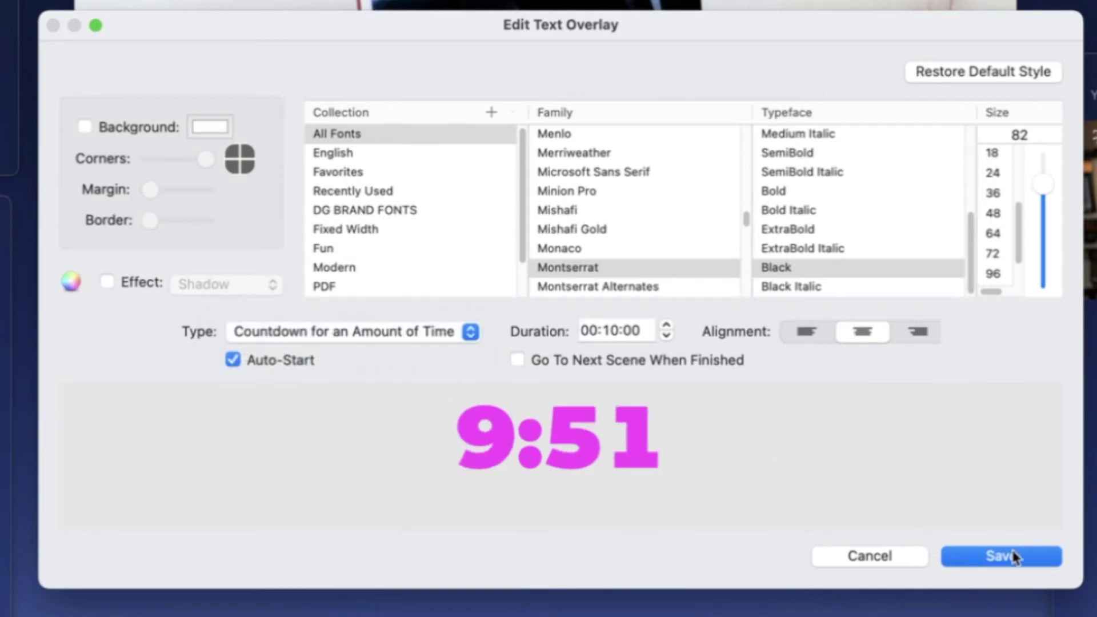
{"action": "left_click", "coordinate": [1000, 556]}
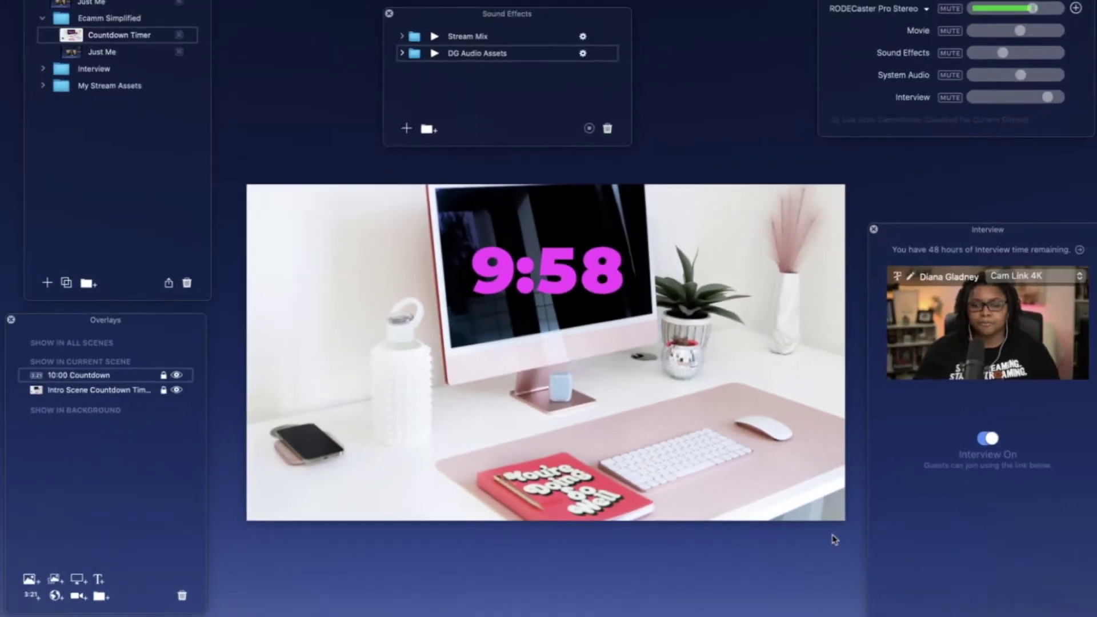
Hide the 10:00 Countdown overlay and delete the intro image overlay from the Countdown Timer scene
{"action": "mouse_move", "coordinate": [634, 399]}
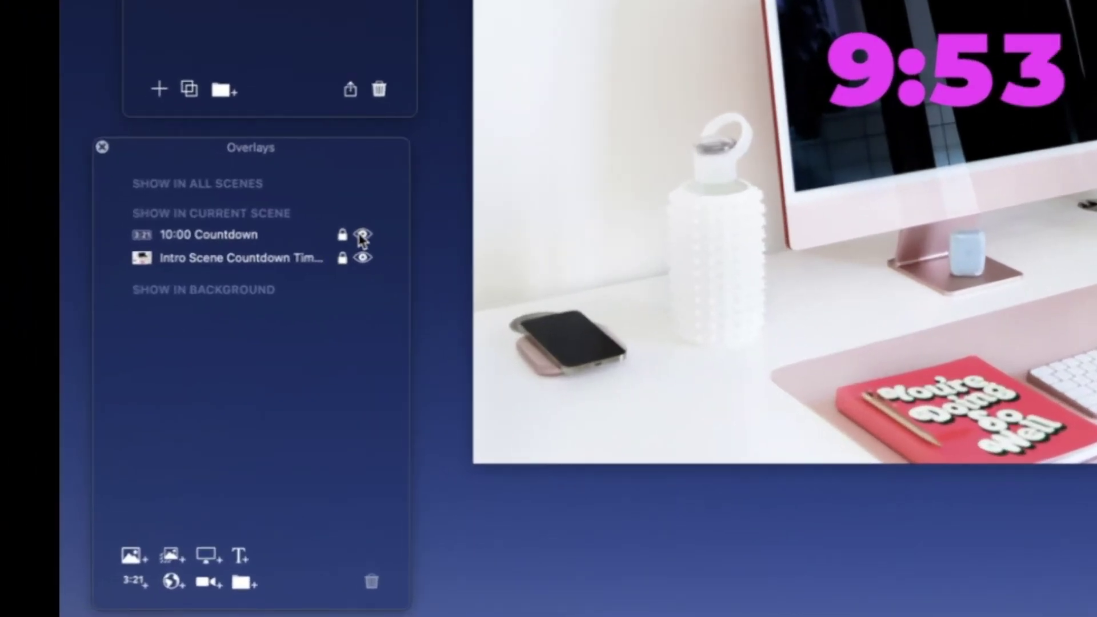
{"action": "left_click", "coordinate": [361, 235]}
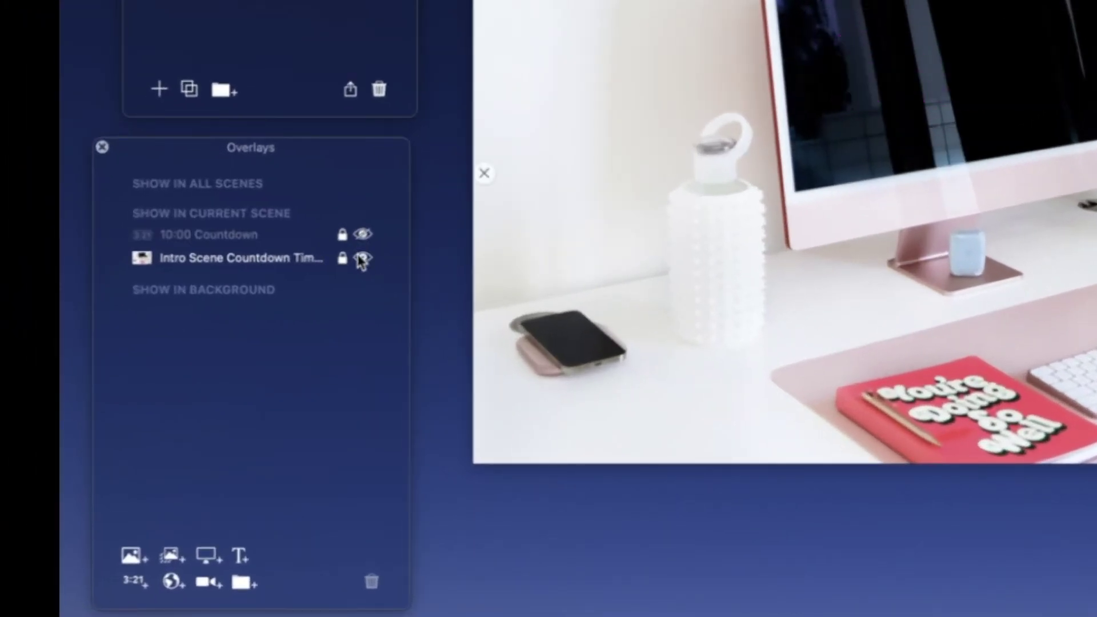
{"action": "left_click", "coordinate": [362, 257]}
{"action": "left_click", "coordinate": [275, 260]}
{"action": "left_click", "coordinate": [372, 582]}
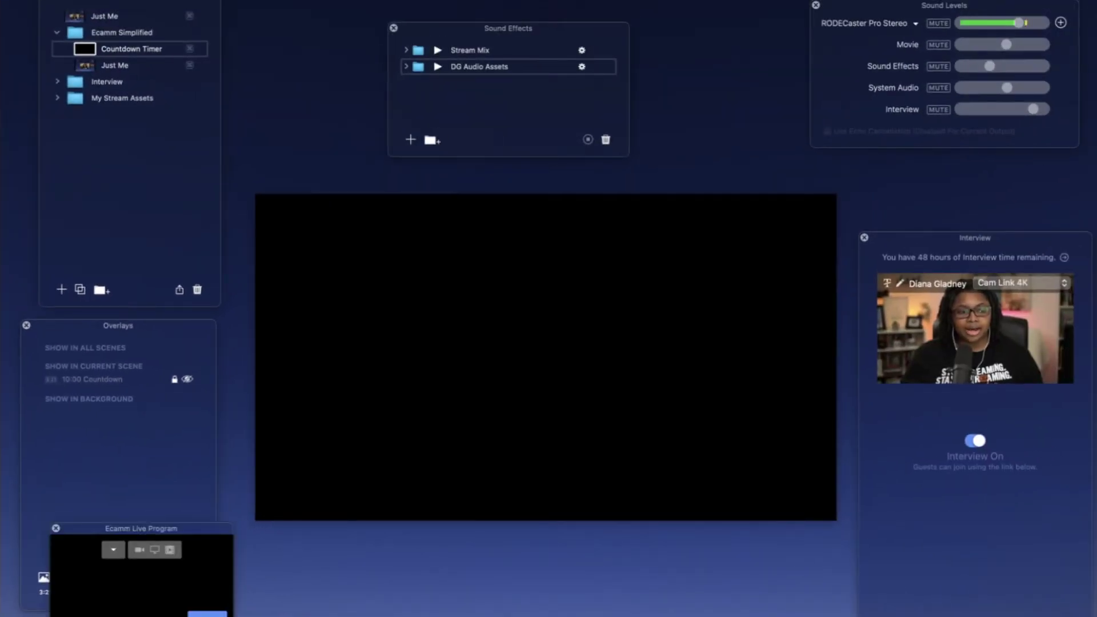
Add the soft-colored abstract background video as an animated overlay, expand it to fill the frame and lock it
{"action": "left_click_drag", "start_coordinate": [0, 334], "coordinate": [74, 393]}
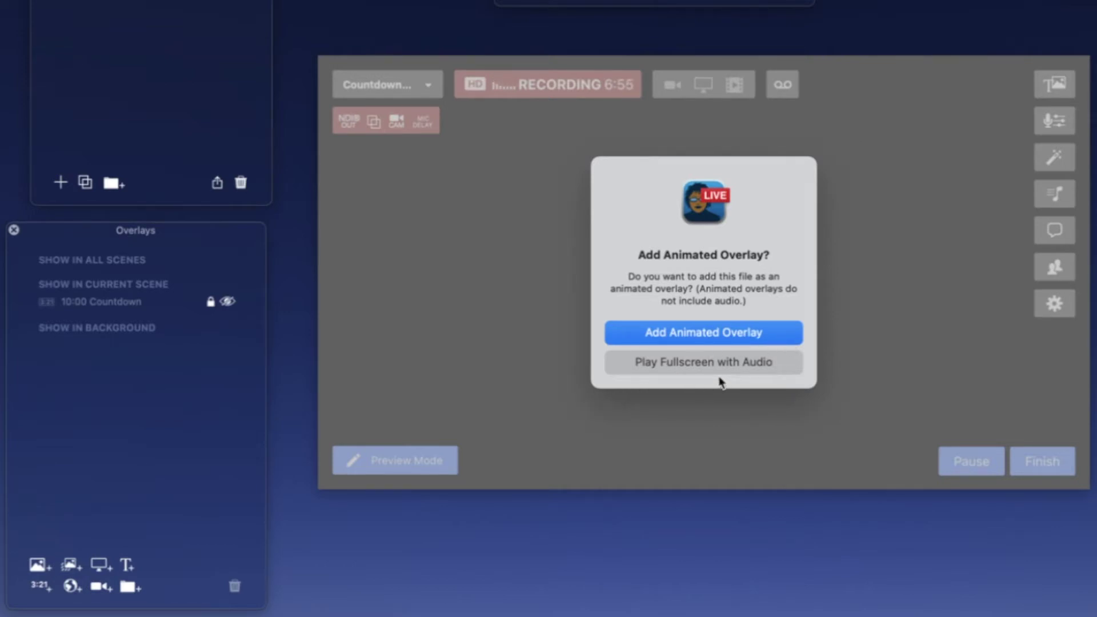
{"action": "left_click", "coordinate": [750, 341]}
{"action": "mouse_move", "coordinate": [681, 265]}
{"action": "left_mouse_down"}
{"action": "mouse_move", "coordinate": [662, 241]}
{"action": "mouse_move", "coordinate": [698, 257]}
{"action": "mouse_move", "coordinate": [671, 260]}
{"action": "mouse_move", "coordinate": [753, 257]}
{"action": "mouse_move", "coordinate": [666, 253]}
{"action": "mouse_move", "coordinate": [681, 252]}
{"action": "left_mouse_up"}
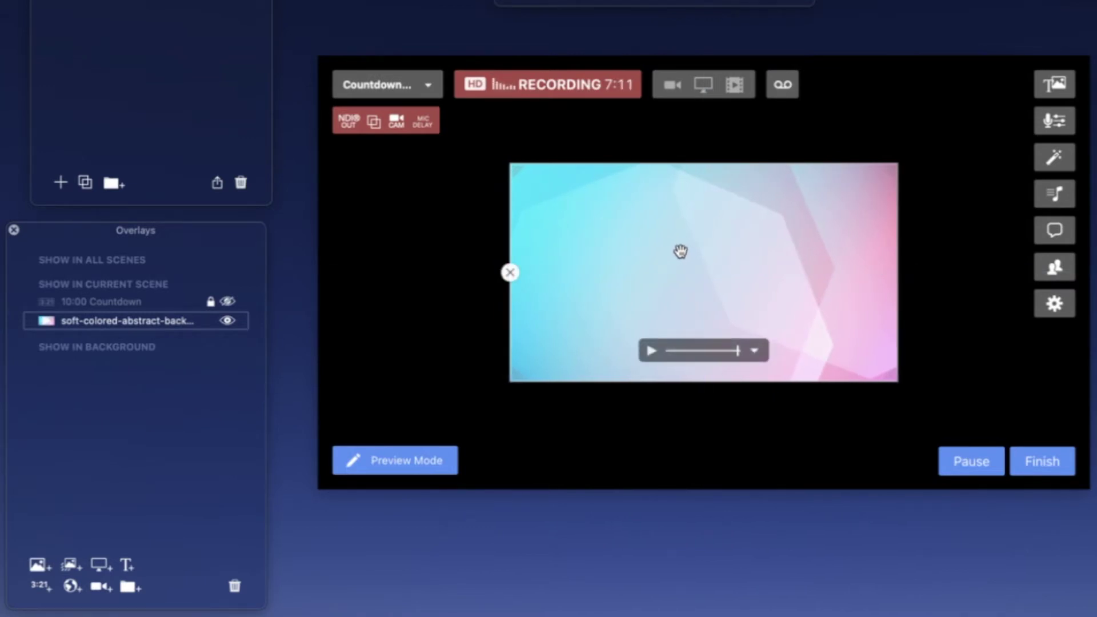
{"action": "double_click", "coordinate": [681, 252]}
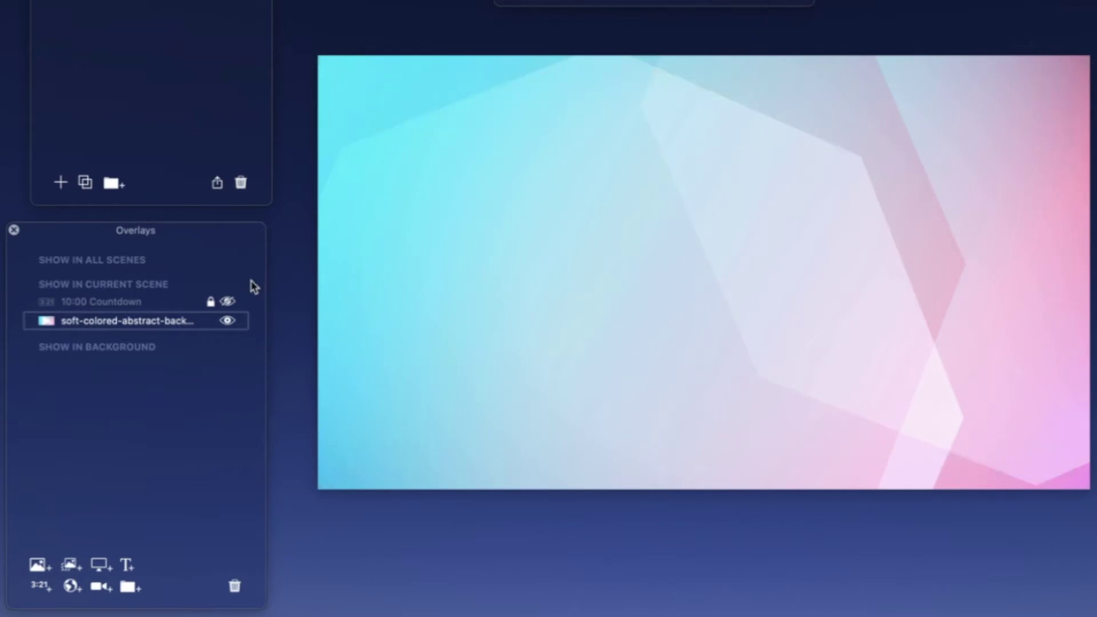
{"action": "left_click", "coordinate": [212, 325]}
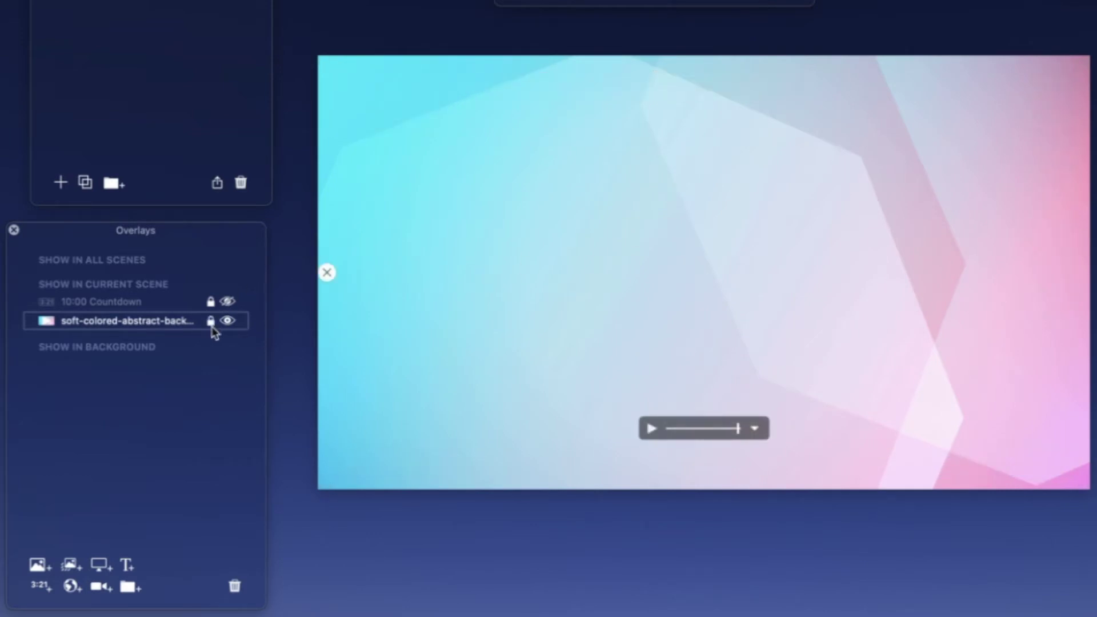
Show the 10:00 Countdown overlay again, unlock it, and enlarge and center it over the animated background
{"action": "left_click", "coordinate": [228, 302]}
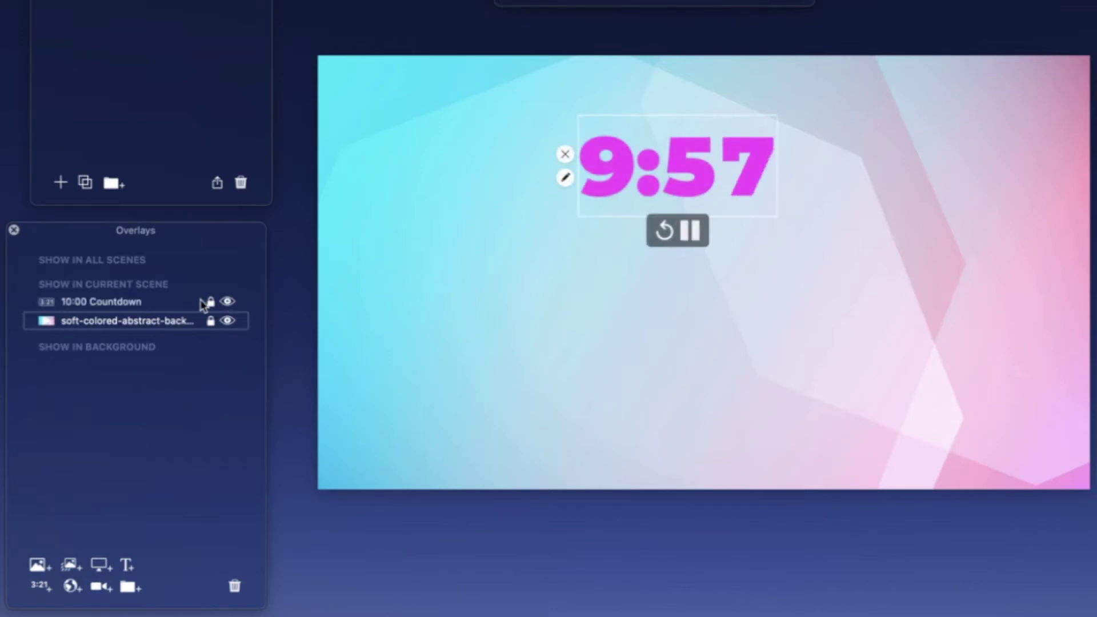
{"action": "mouse_move", "coordinate": [799, 122]}
{"action": "left_click", "coordinate": [731, 158]}
{"action": "left_click_drag", "start_coordinate": [730, 157], "coordinate": [757, 265]}
{"action": "left_click_drag", "start_coordinate": [792, 317], "coordinate": [868, 357]}
{"action": "left_click_drag", "start_coordinate": [796, 286], "coordinate": [758, 266]}
{"action": "left_click", "coordinate": [789, 397]}
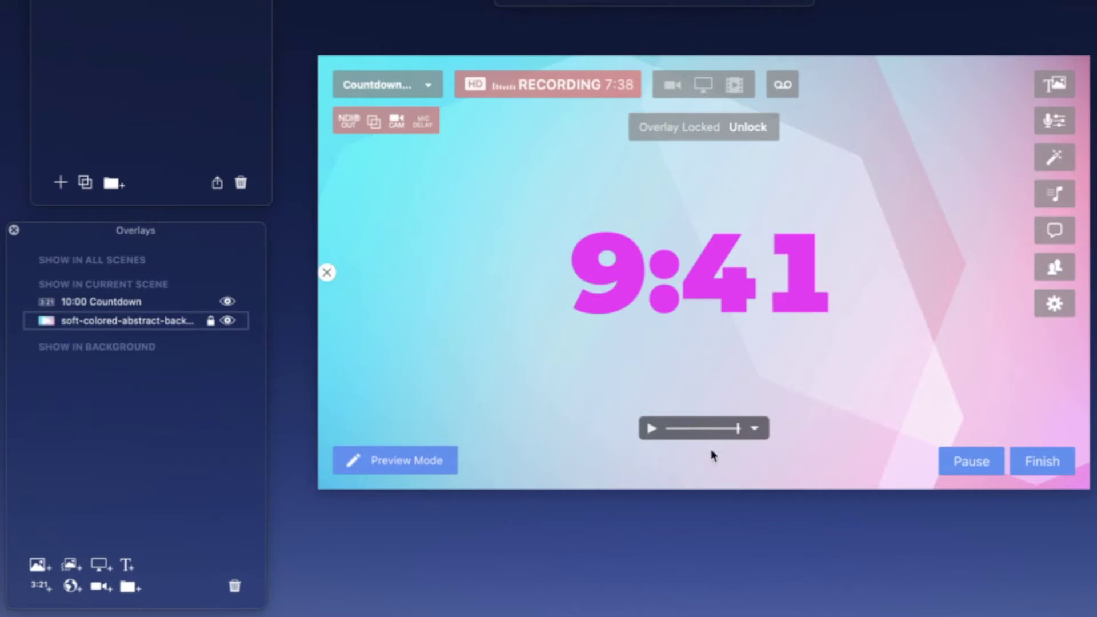
Set the animated background to Loop when finished, start its playback and check its playback options
{"action": "left_click", "coordinate": [755, 430]}
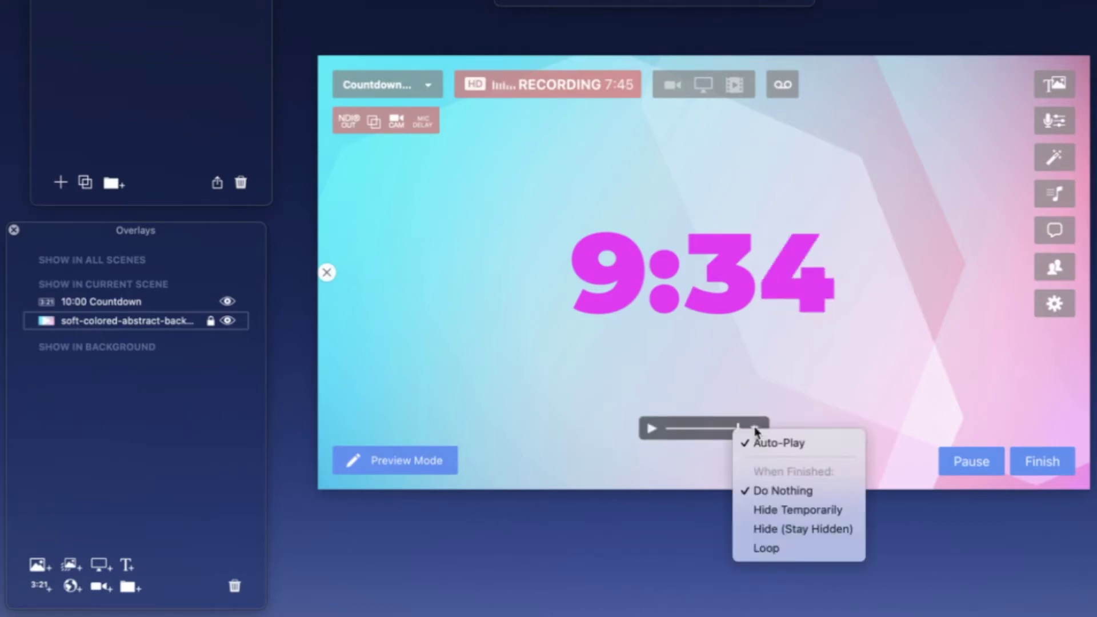
{"action": "left_click", "coordinate": [798, 550]}
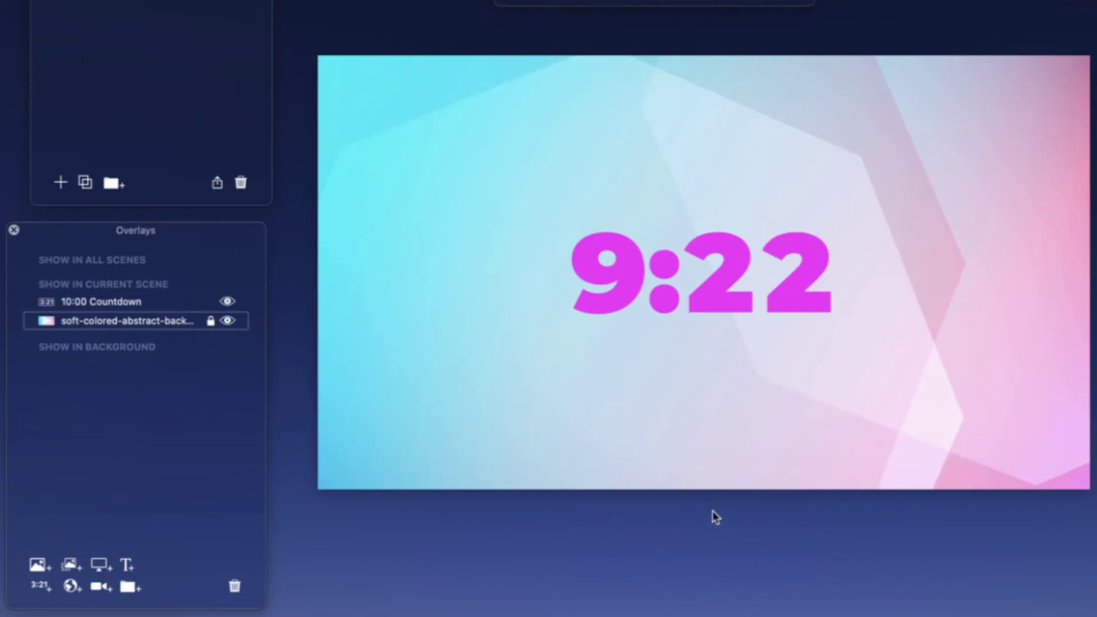
{"action": "left_click", "coordinate": [648, 428]}
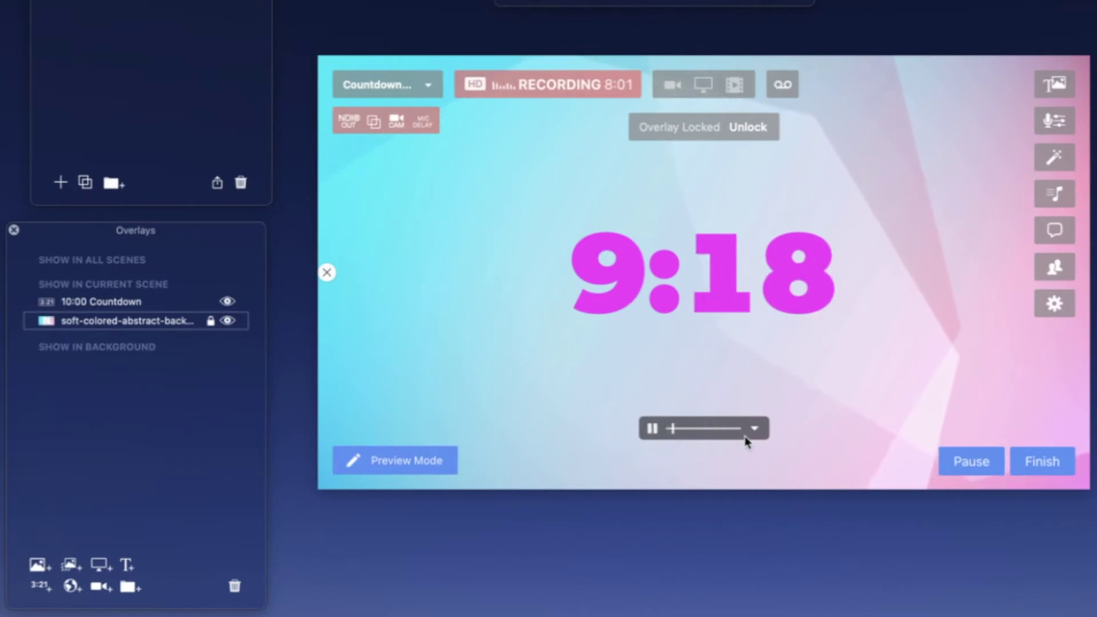
{"action": "left_click", "coordinate": [755, 428]}
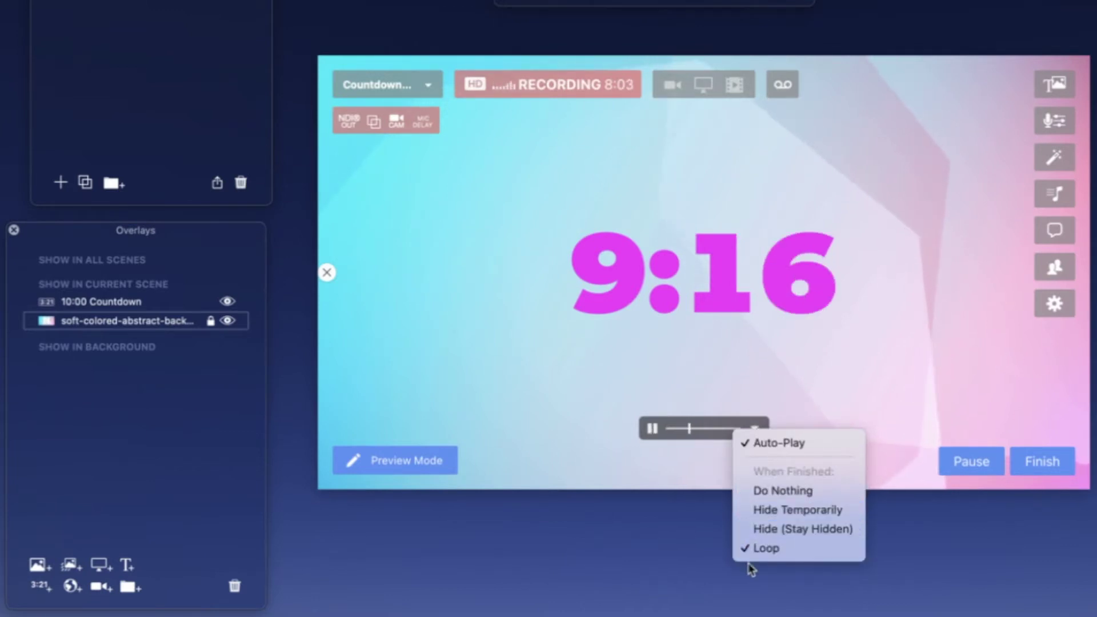
{"action": "left_click", "coordinate": [544, 455]}
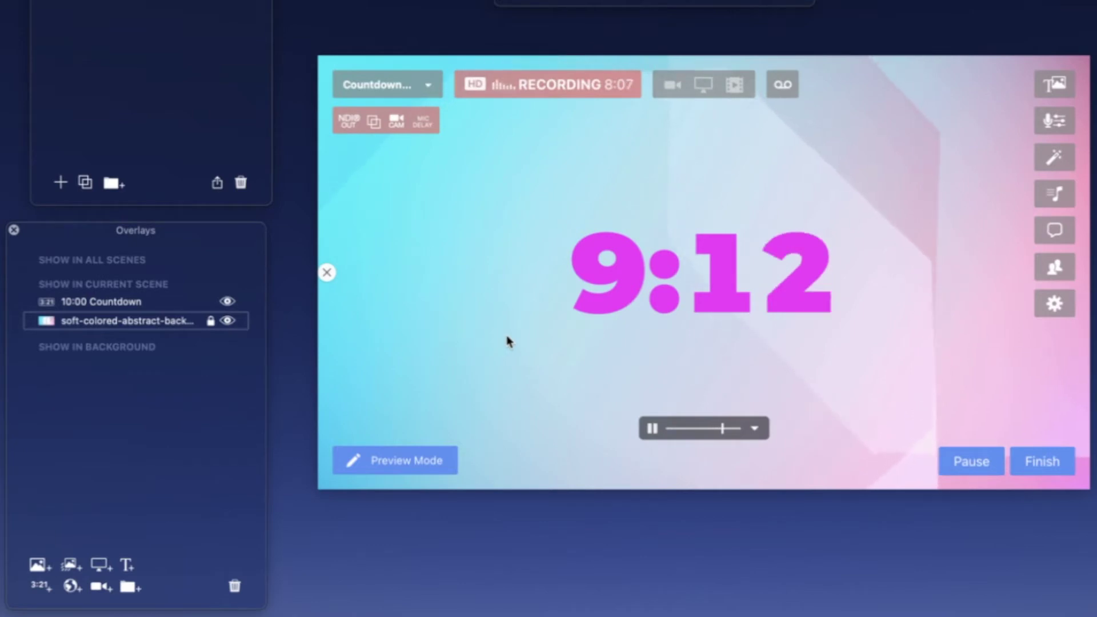
Create a sound effects folder named Ecamm Simplified and expand it
{"action": "mouse_move", "coordinate": [509, 337]}
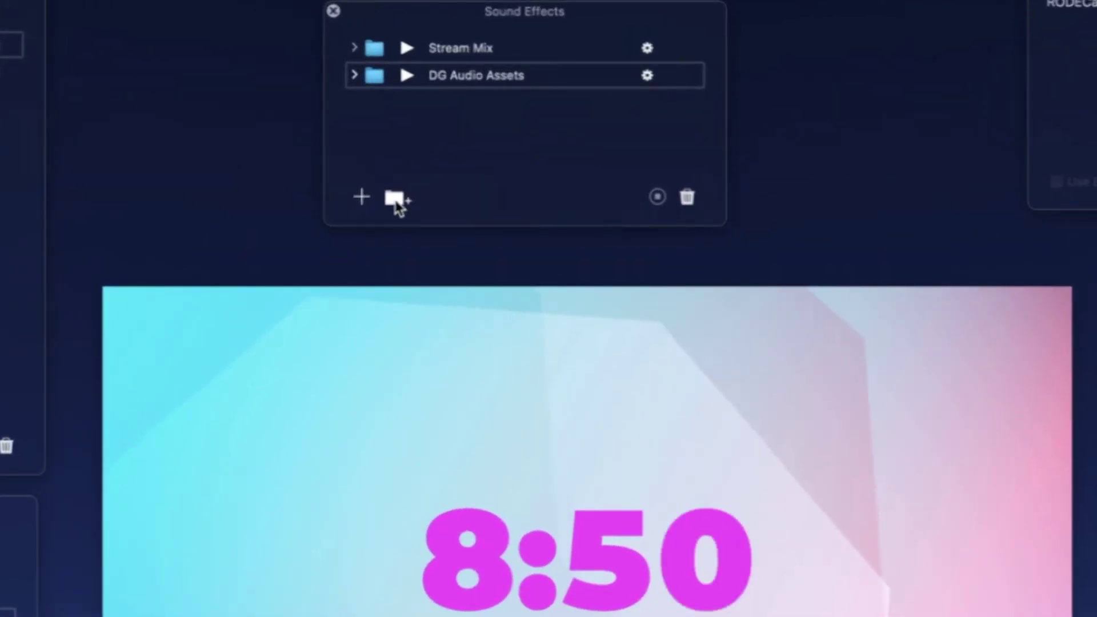
{"action": "left_click", "coordinate": [395, 200]}
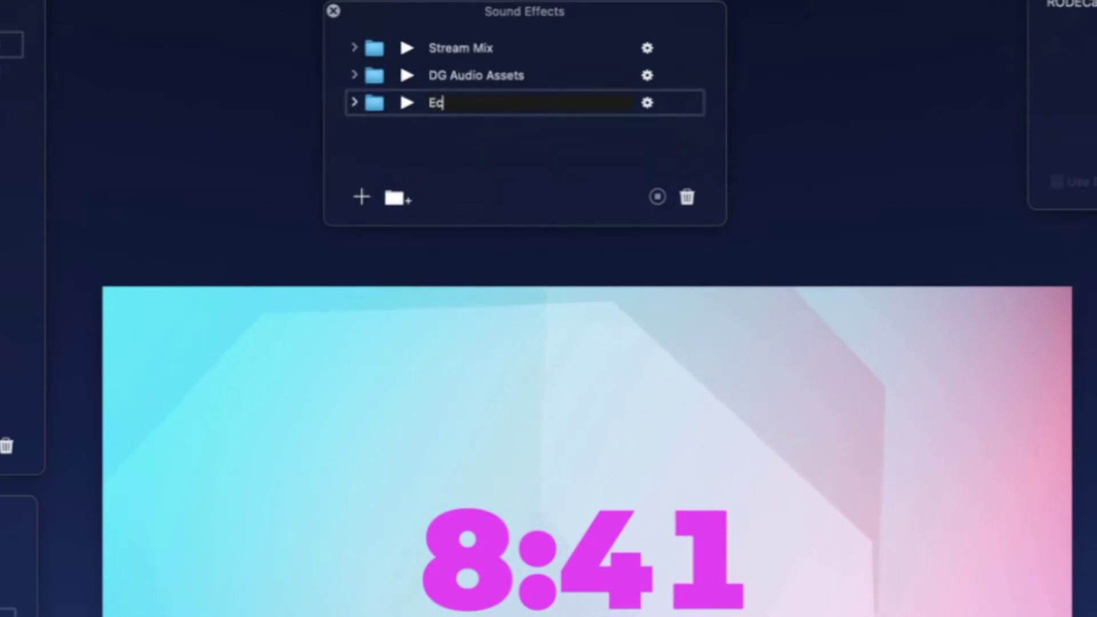
{"action": "type", "text": "amm Simpl"}
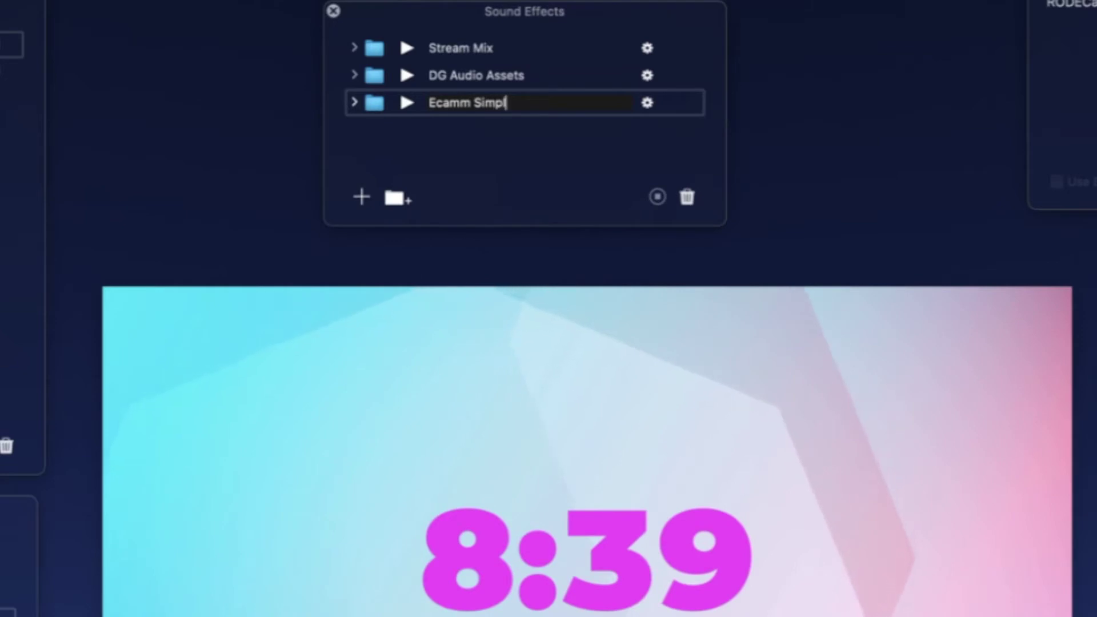
{"action": "type", "text": "ified"}
{"action": "key", "text": "Return"}
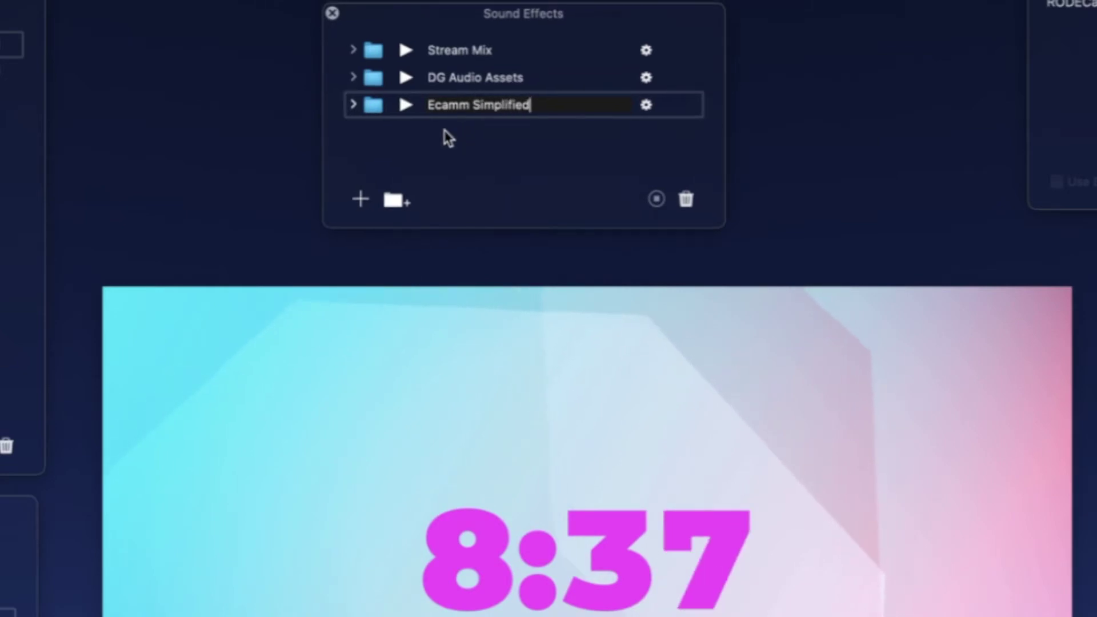
{"action": "left_click", "coordinate": [352, 107]}
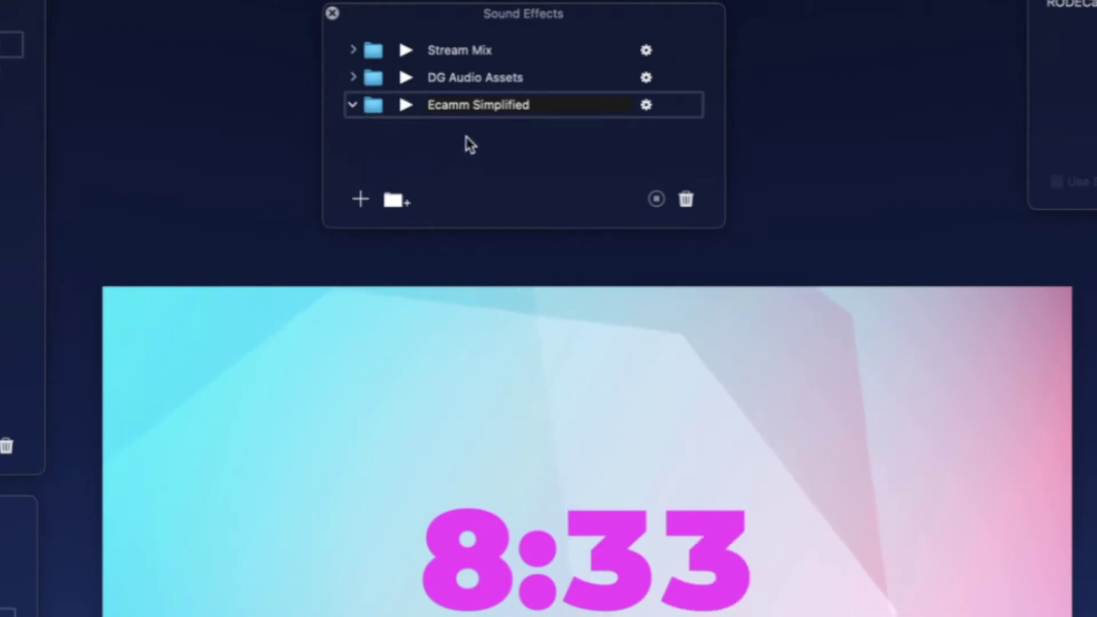
{"action": "left_click", "coordinate": [560, 85]}
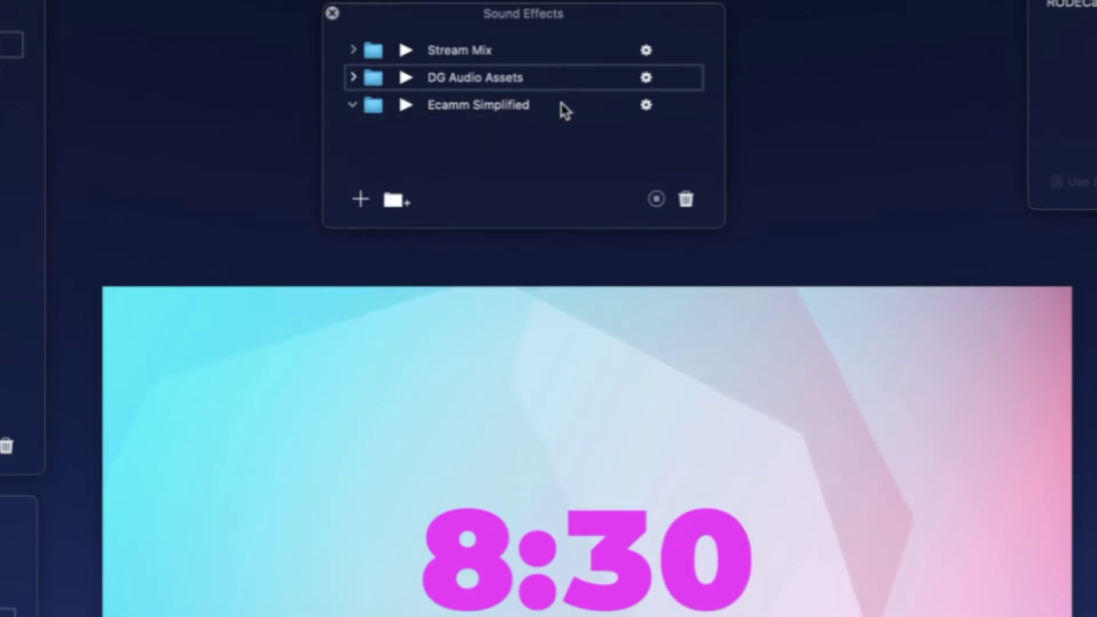
Add the audio file MA_Infraction_LifeInside.wav to the Ecamm Simplified sound effects folder
{"action": "left_click", "coordinate": [371, 111]}
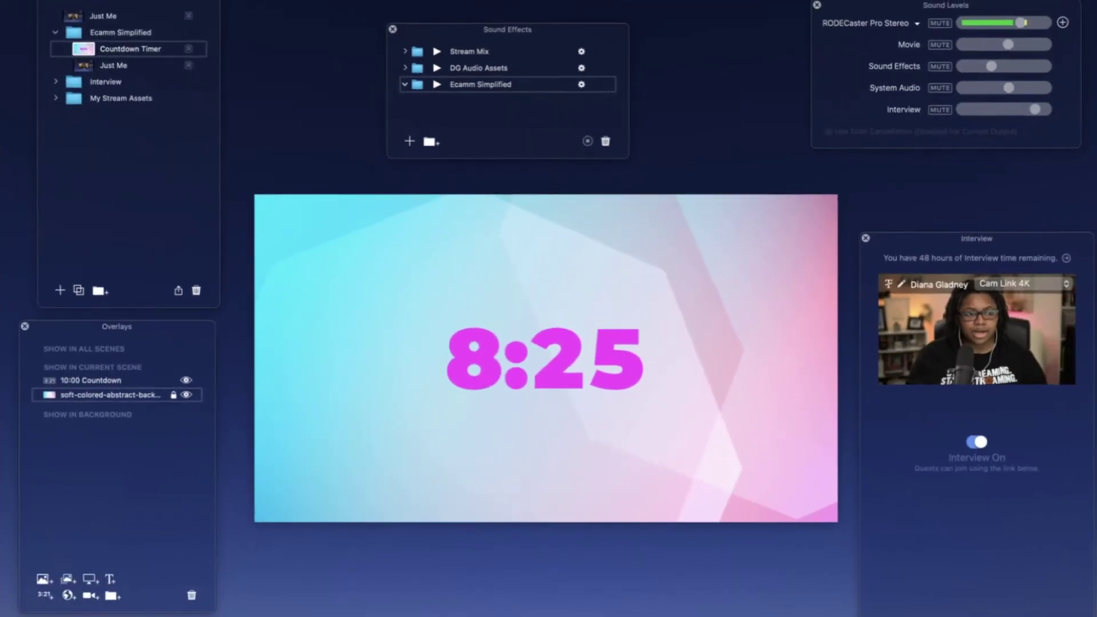
{"action": "left_click_drag", "start_coordinate": [0, 245], "coordinate": [428, 117]}
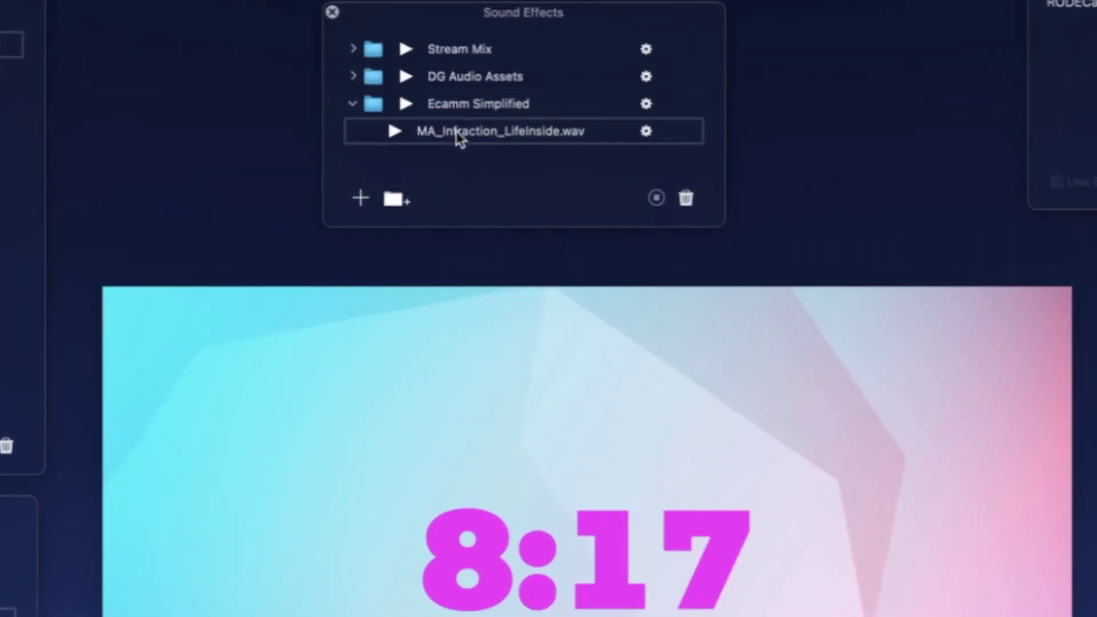
Play MA_Infraction_LifeInside.wav and lower the Sound Effects level to near the low end of its range
{"action": "left_click", "coordinate": [394, 131]}
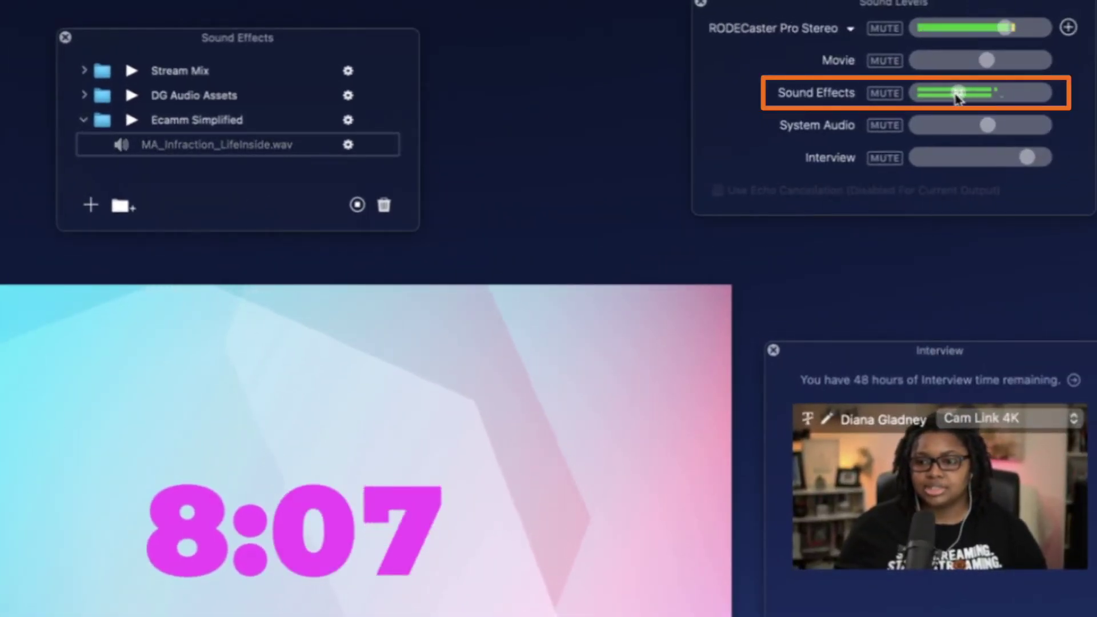
{"action": "left_click_drag", "start_coordinate": [953, 96], "coordinate": [933, 99]}
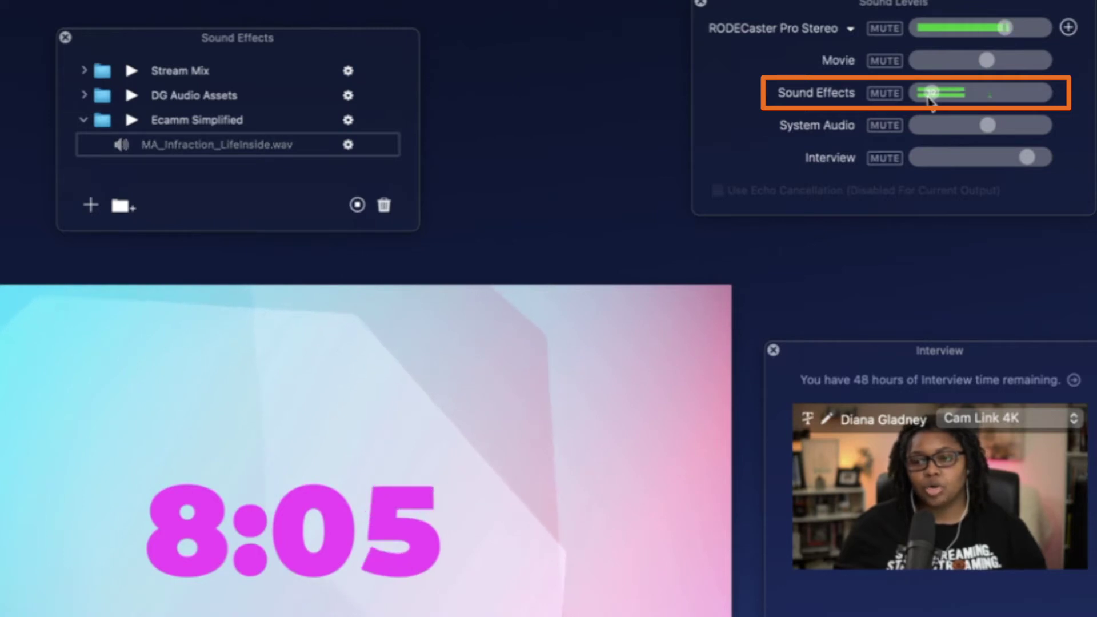
{"action": "left_click_drag", "start_coordinate": [926, 101], "coordinate": [922, 104]}
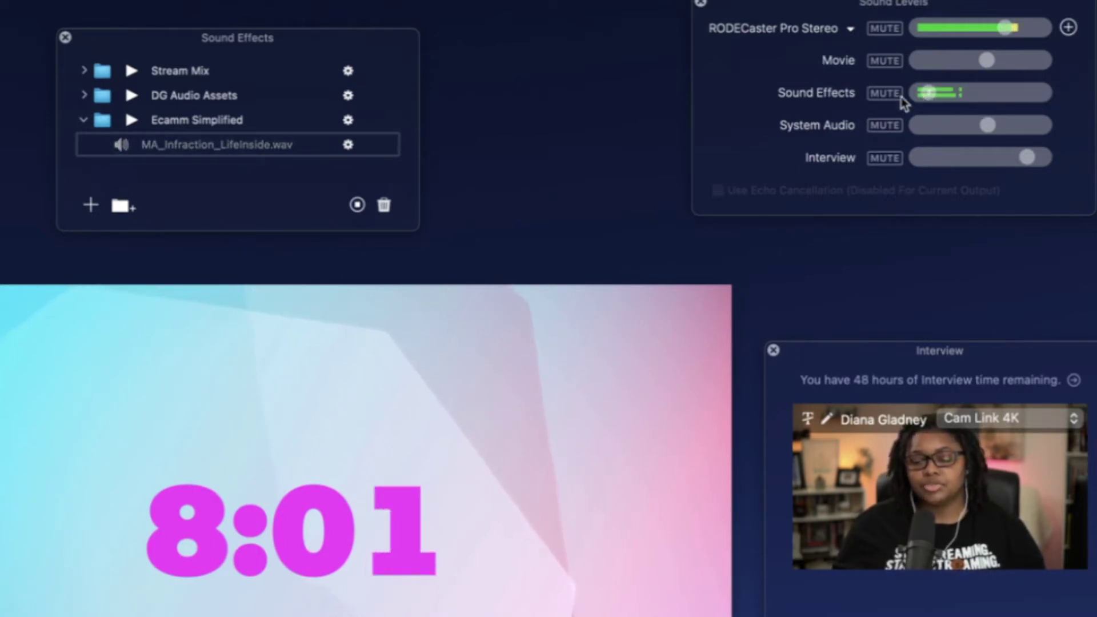
Turn on looping for MA_Infraction_LifeInside.wav with its own volume at maximum, and stop its playback
{"action": "left_click", "coordinate": [349, 146]}
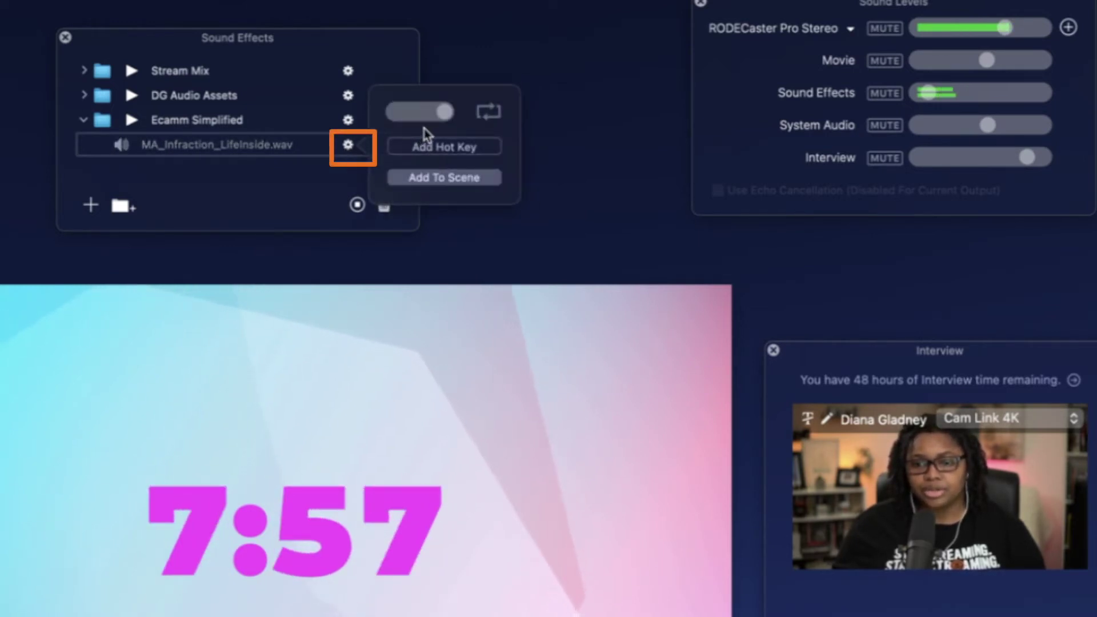
{"action": "left_click_drag", "start_coordinate": [412, 117], "coordinate": [442, 119]}
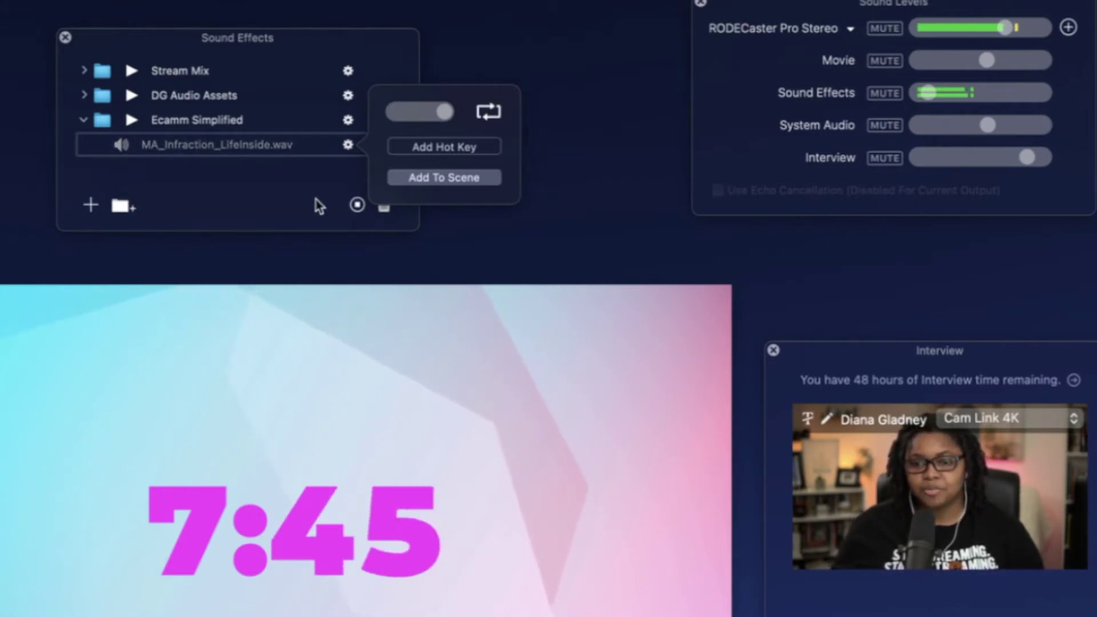
{"action": "left_click", "coordinate": [160, 137]}
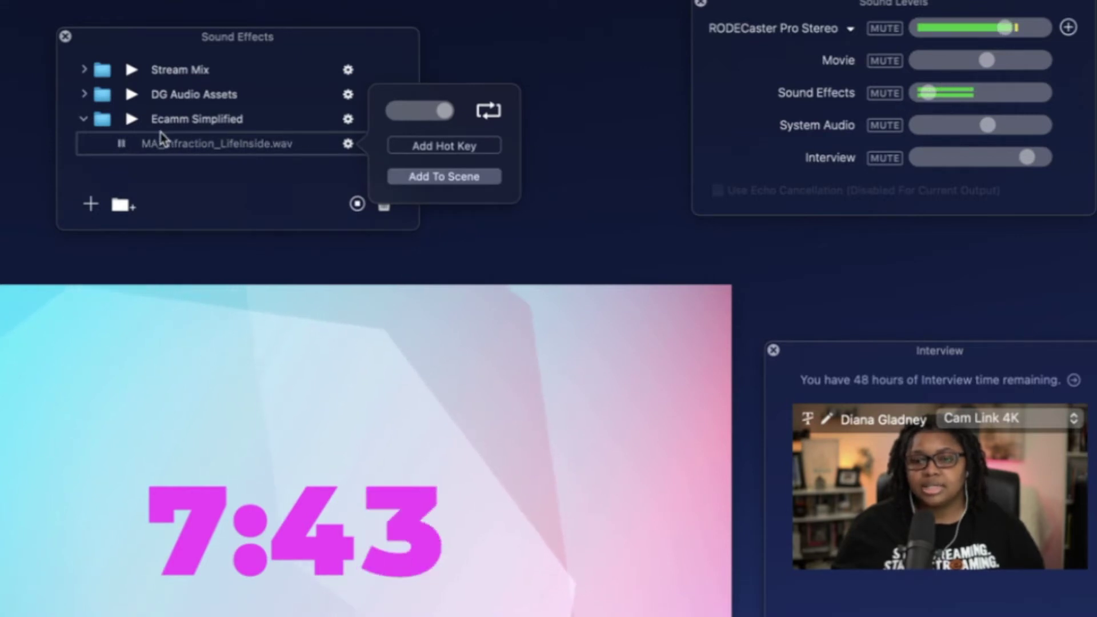
{"action": "left_click", "coordinate": [121, 145]}
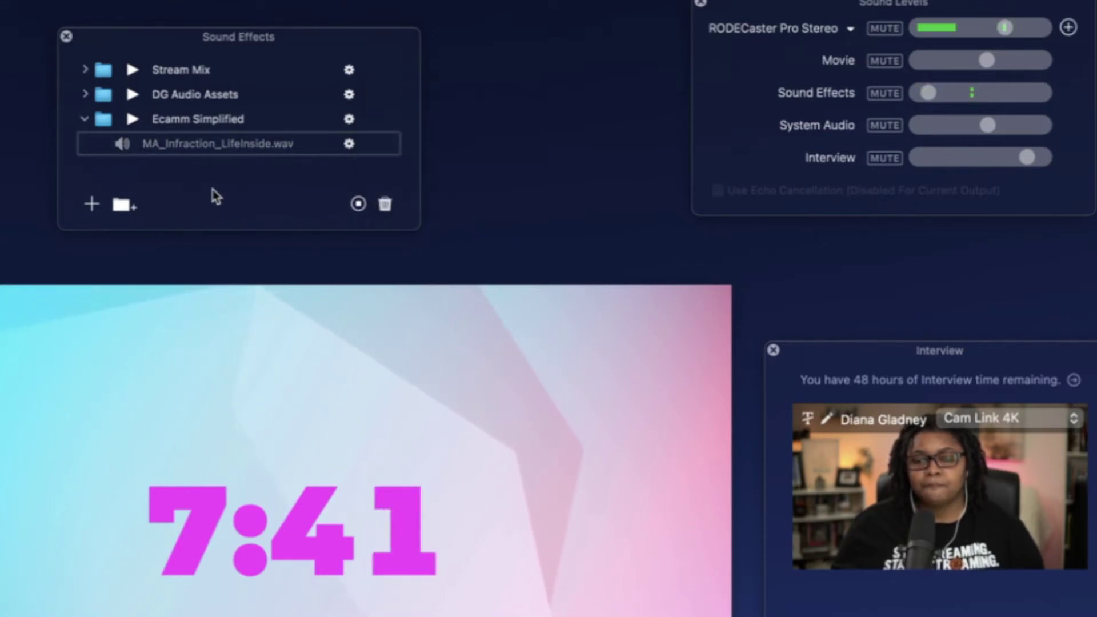
Attach MA_Infraction_LifeInside.wav to the Countdown Timer scene from the sound's own settings
{"action": "mouse_move", "coordinate": [197, 446]}
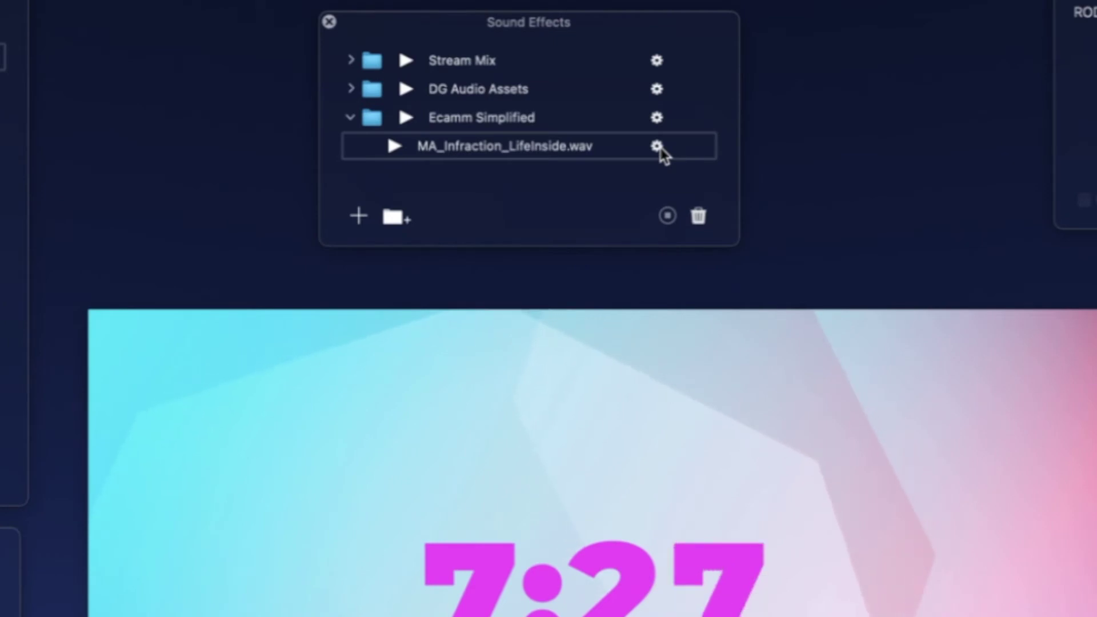
{"action": "left_click", "coordinate": [659, 149]}
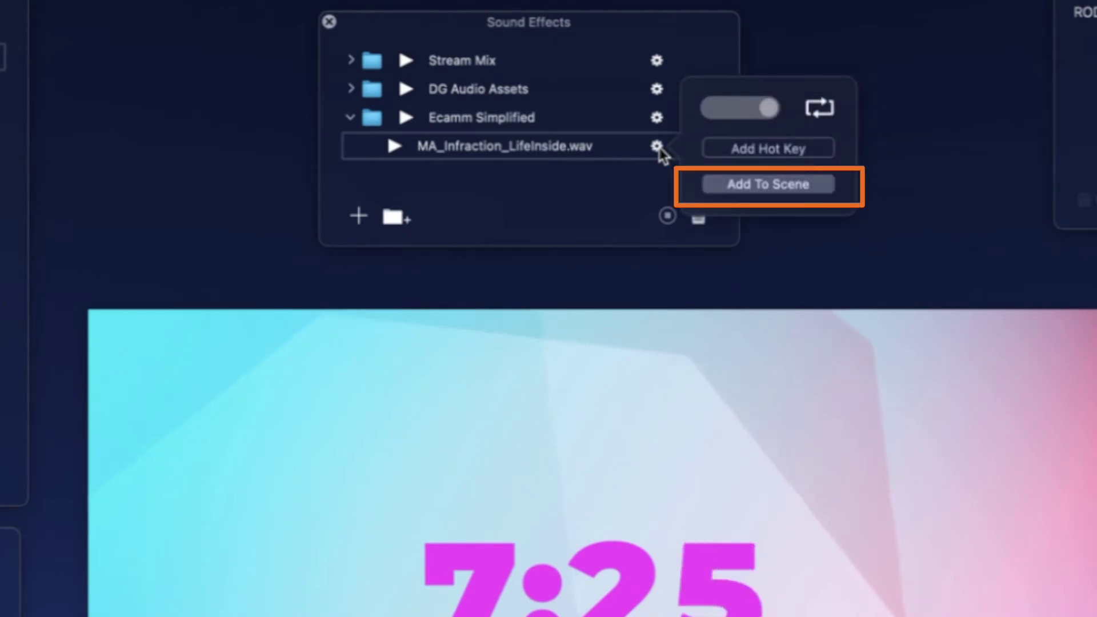
{"action": "left_click", "coordinate": [786, 191]}
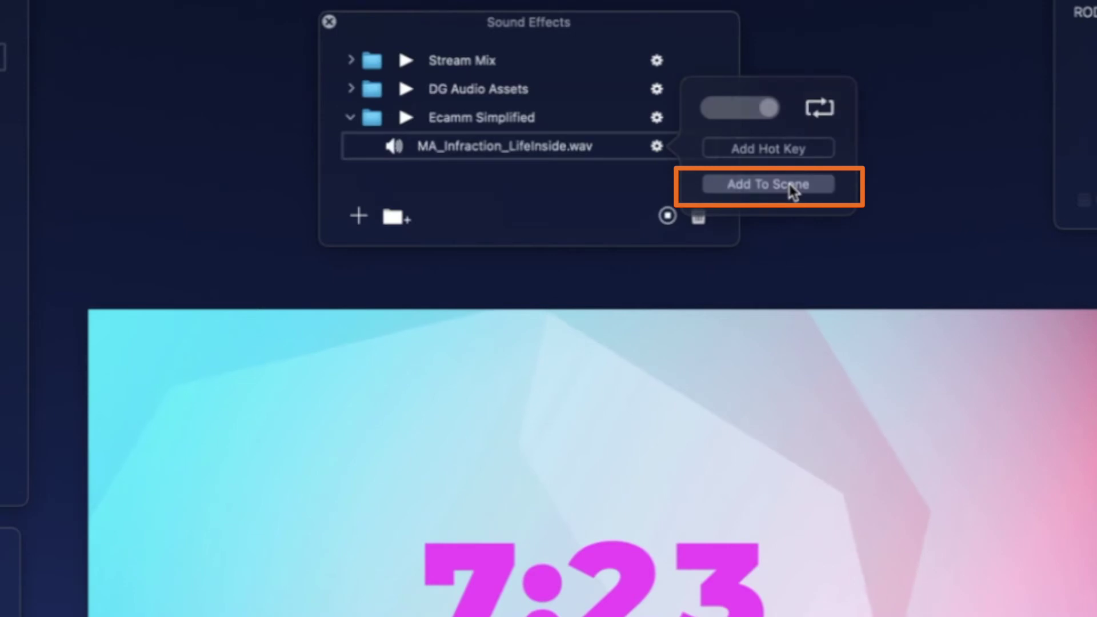
Check the Go To Next Scene When Finished option of the countdown overlay and save the overlay
{"action": "mouse_move", "coordinate": [409, 392]}
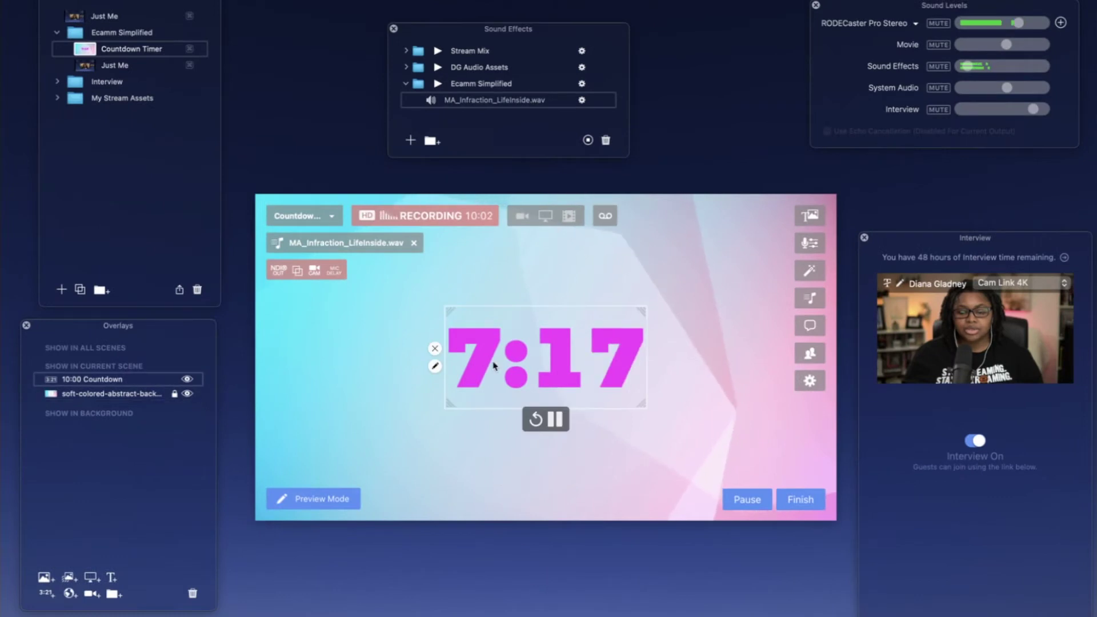
{"action": "double_click", "coordinate": [506, 609]}
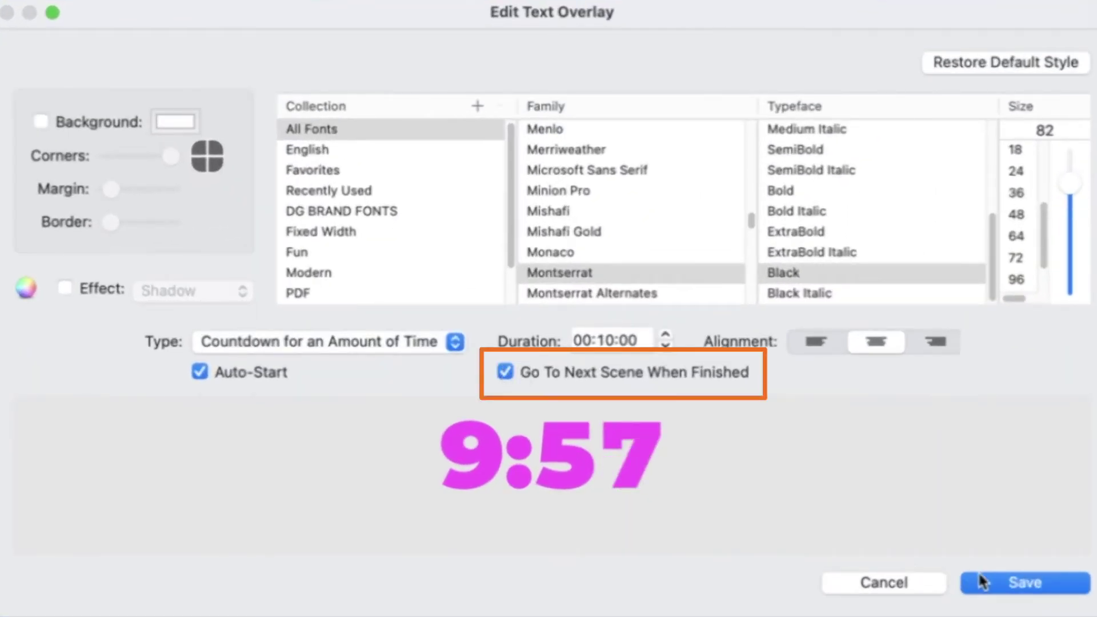
{"action": "left_click", "coordinate": [1031, 581]}
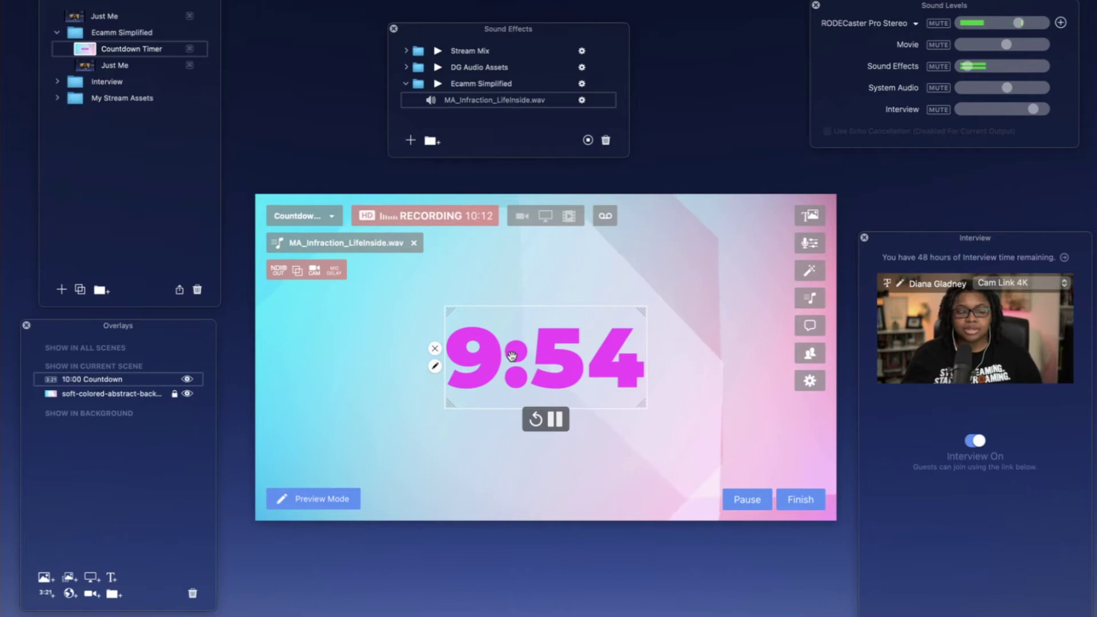
Set the countdown overlay's duration to 00:02:32 and save it
{"action": "double_click", "coordinate": [436, 367]}
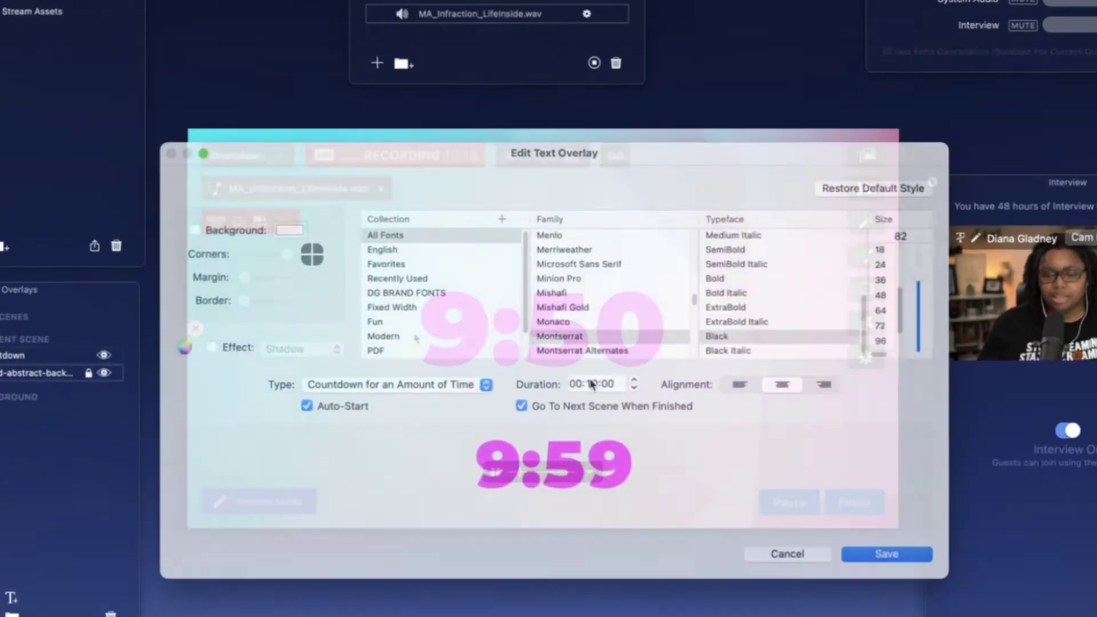
{"action": "left_click", "coordinate": [563, 367]}
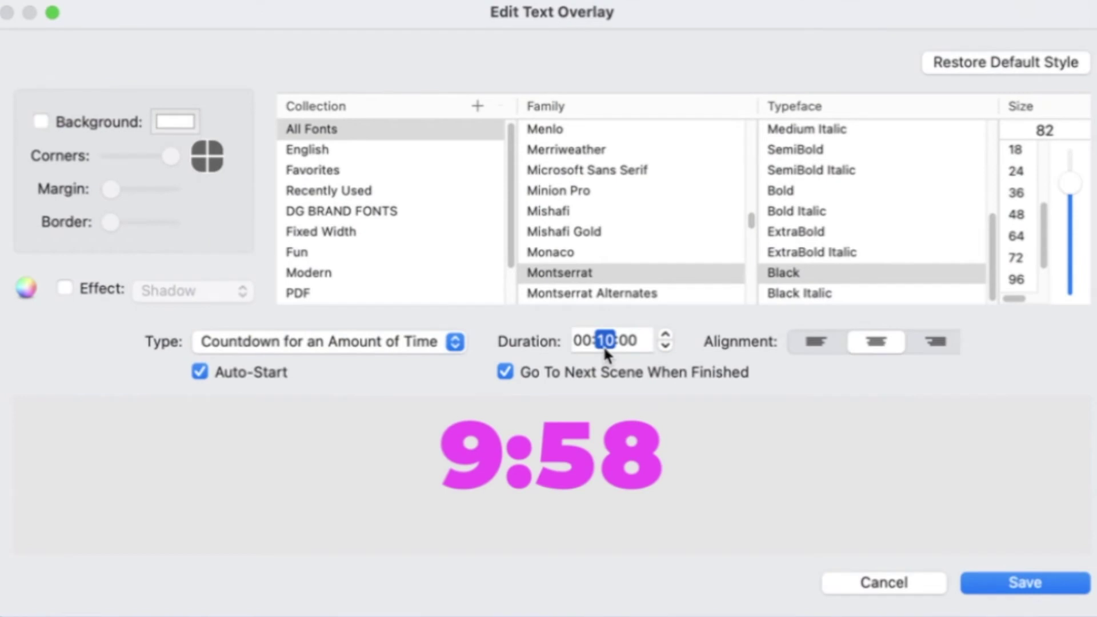
{"action": "type", "text": "2"}
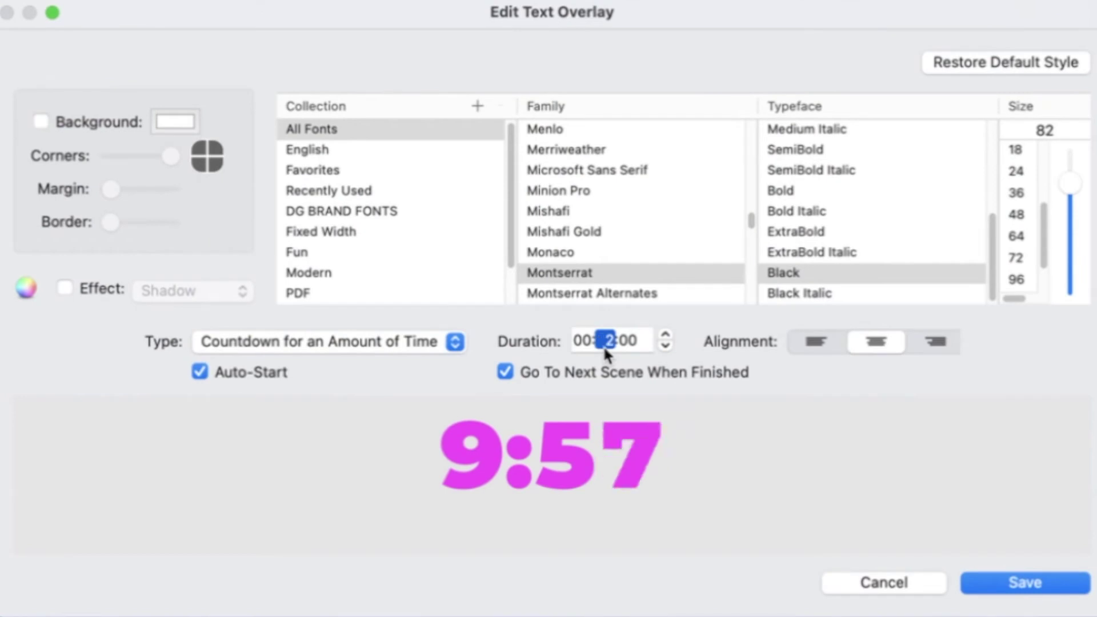
{"action": "key", "text": "Tab"}
{"action": "type", "text": "32"}
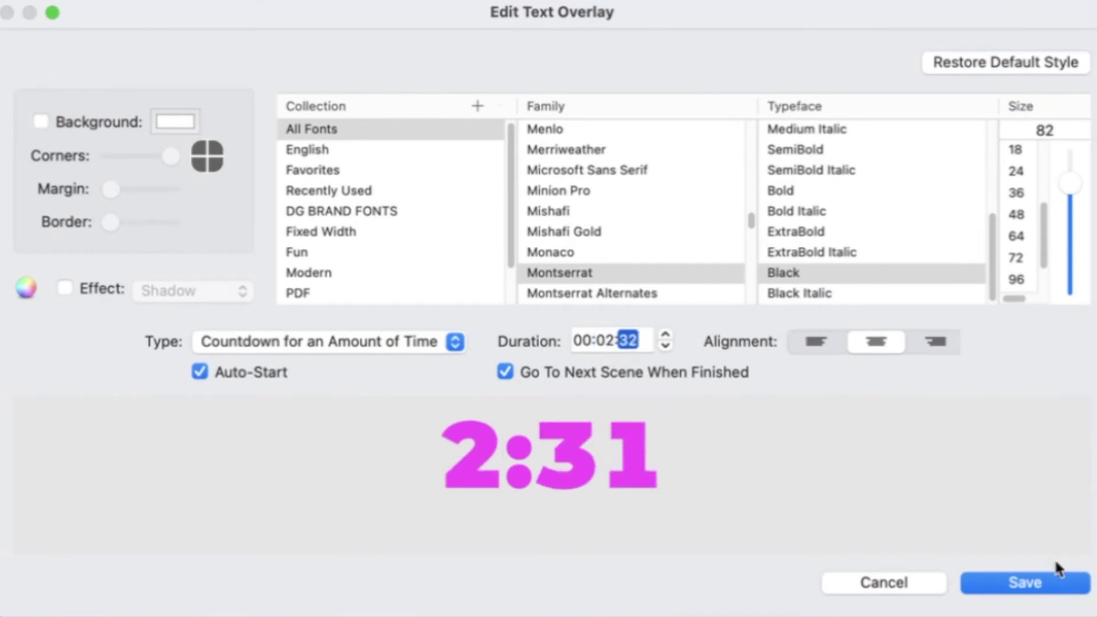
{"action": "left_click", "coordinate": [1053, 580]}
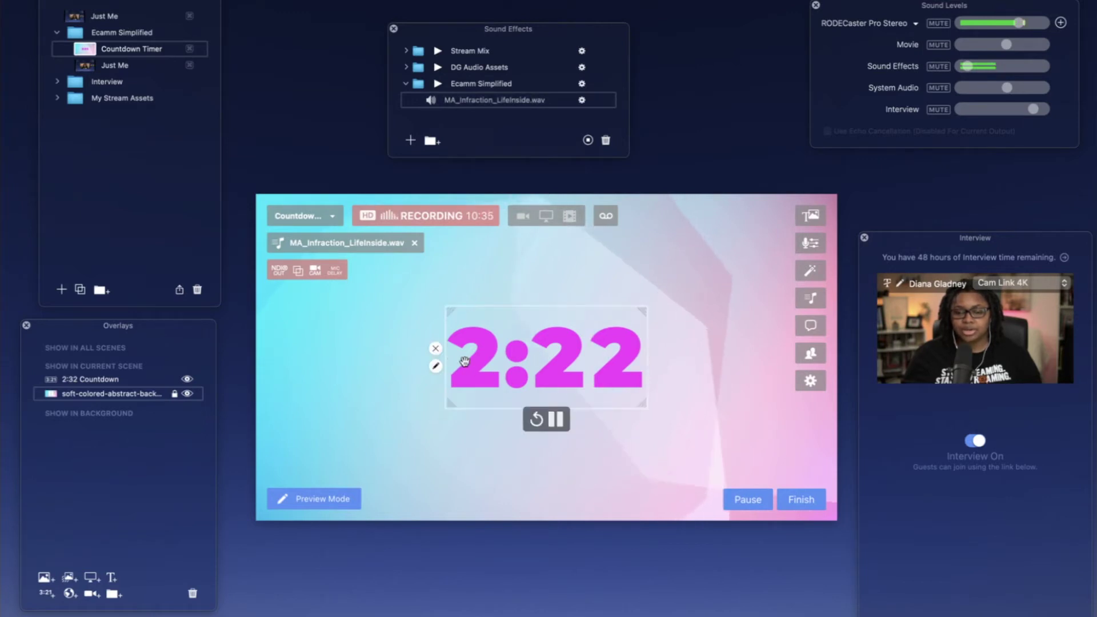
Shorten the countdown overlay's duration to 00:00:10 and save it
{"action": "left_click", "coordinate": [436, 367]}
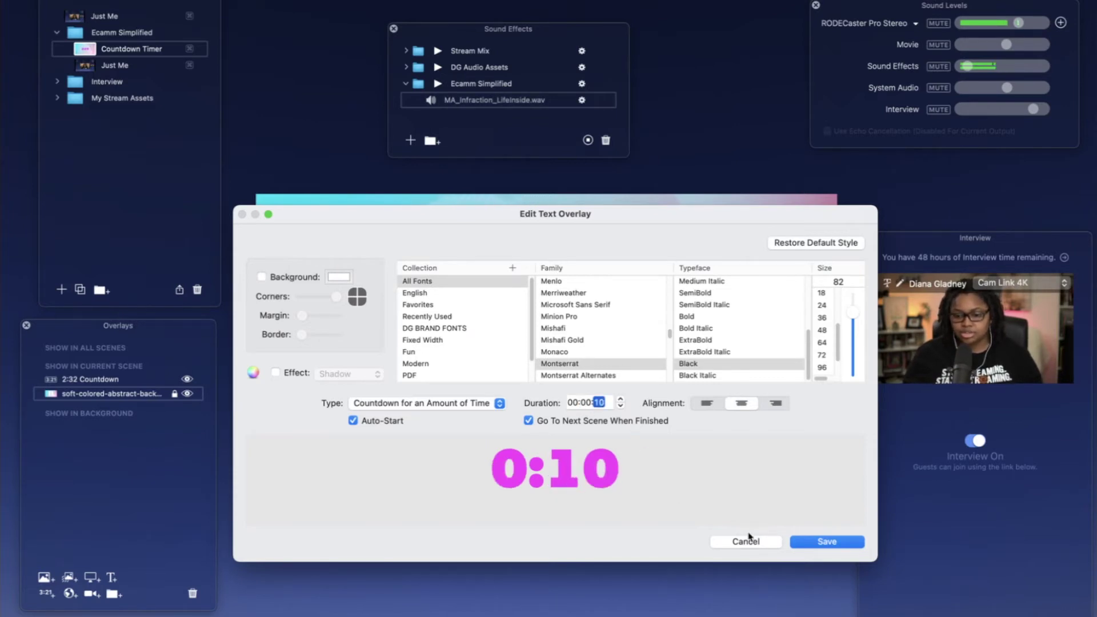
{"action": "left_click", "coordinate": [799, 542]}
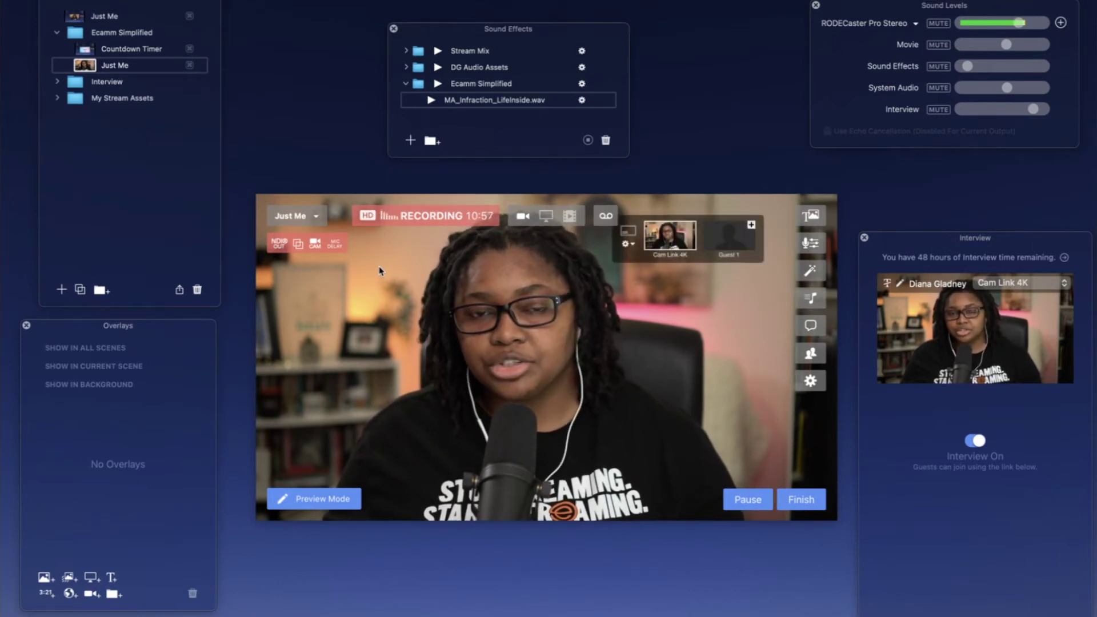
Examine the sound effect's settings in the Just Me scene and return to the Countdown Timer scene
{"action": "left_click", "coordinate": [581, 100]}
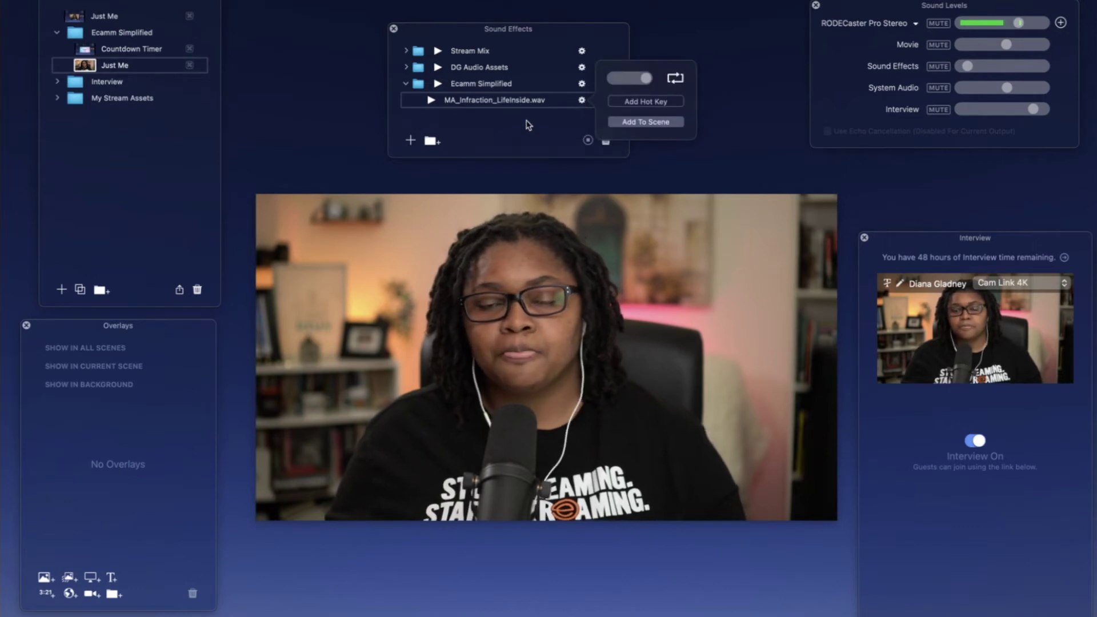
{"action": "left_click", "coordinate": [121, 66]}
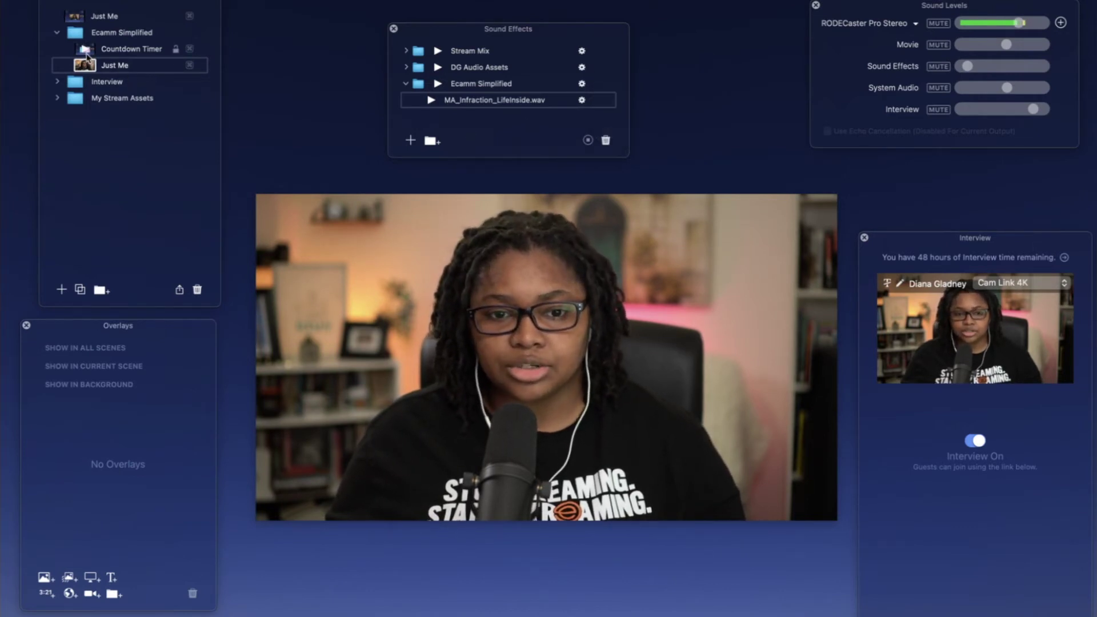
{"action": "left_click", "coordinate": [129, 49]}
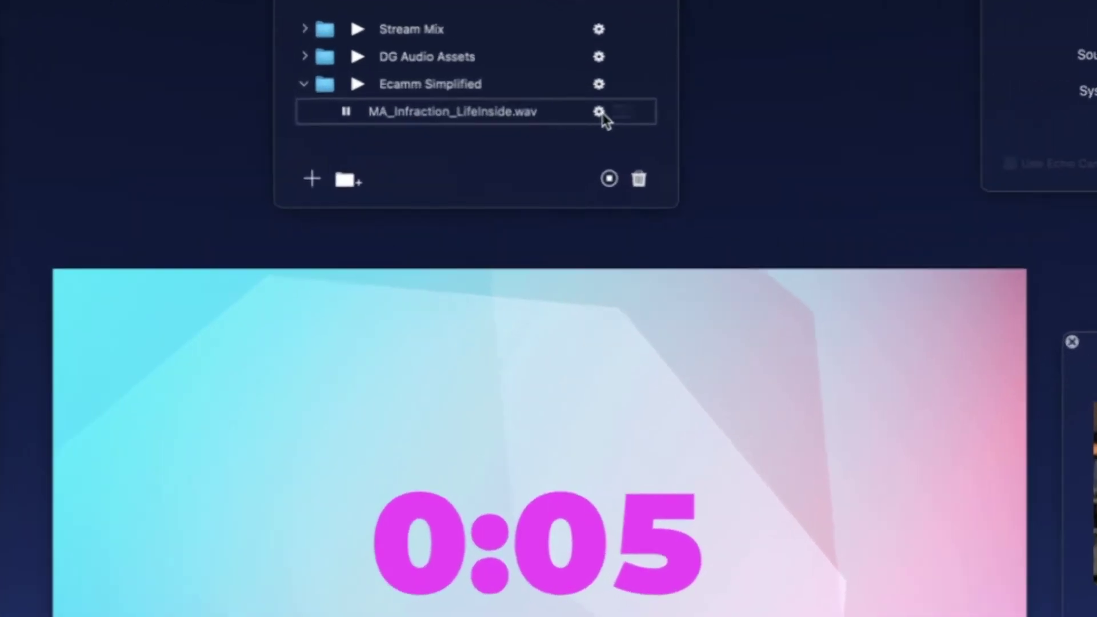
Remove MA_Infraction_LifeInside.wav from the Countdown Timer scene and play it independently of the scene
{"action": "left_click", "coordinate": [581, 100]}
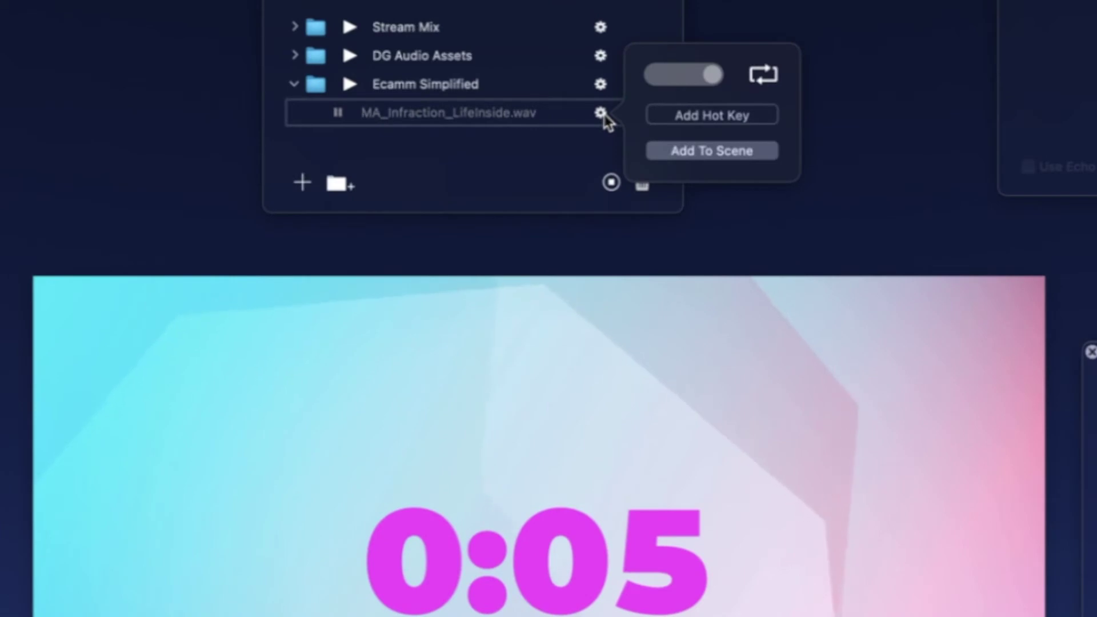
{"action": "left_click", "coordinate": [715, 152]}
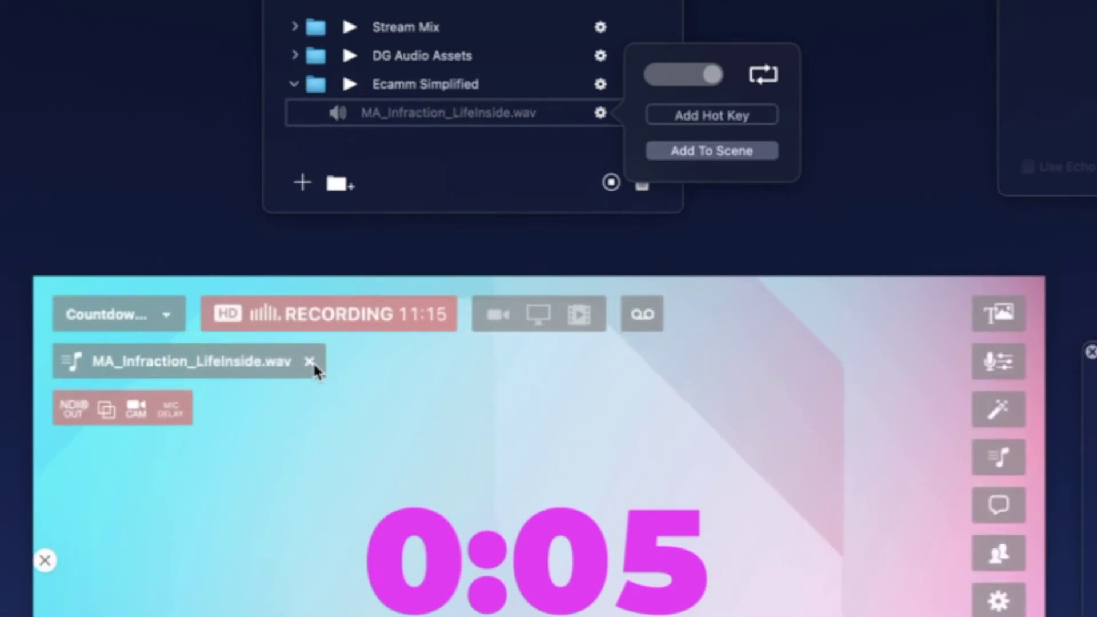
{"action": "left_click", "coordinate": [310, 362]}
{"action": "left_click", "coordinate": [352, 372]}
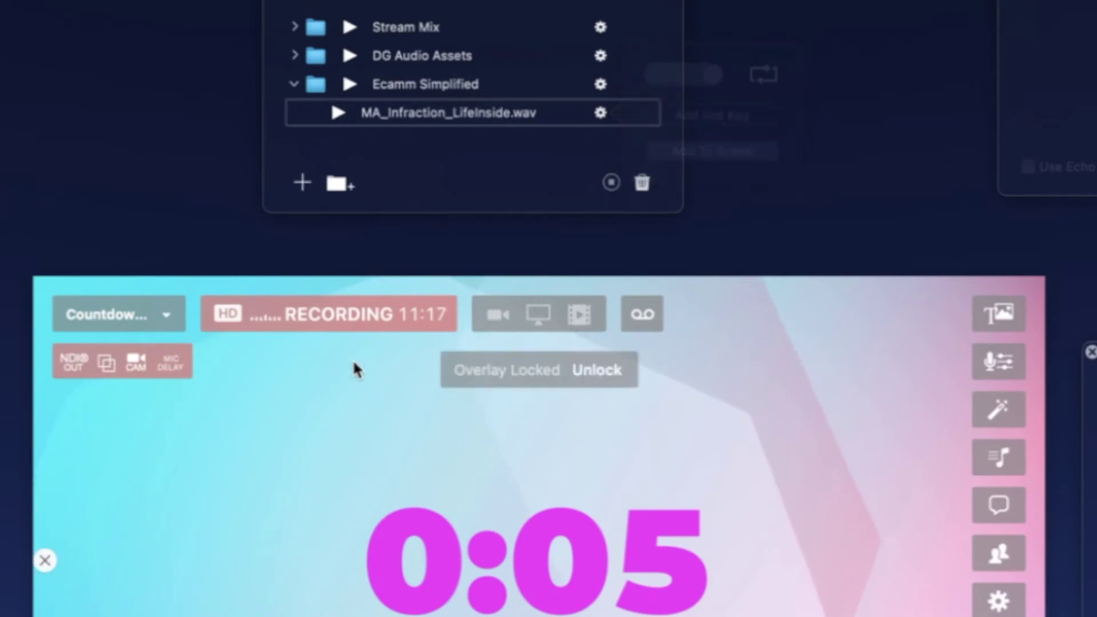
{"action": "left_click", "coordinate": [339, 114]}
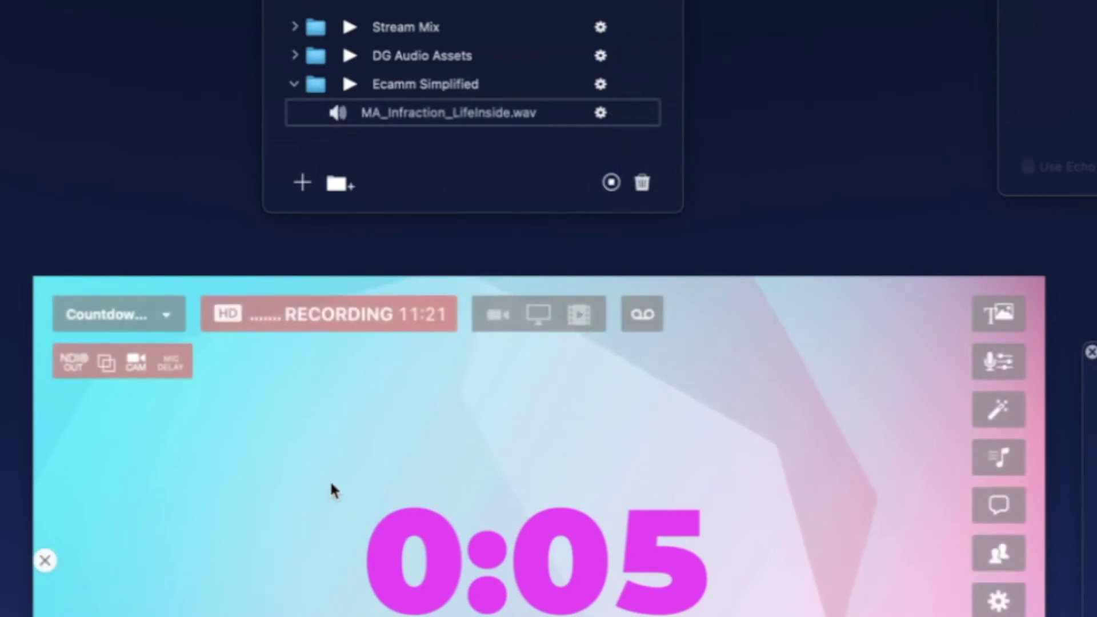
{"action": "left_click", "coordinate": [0, 56]}
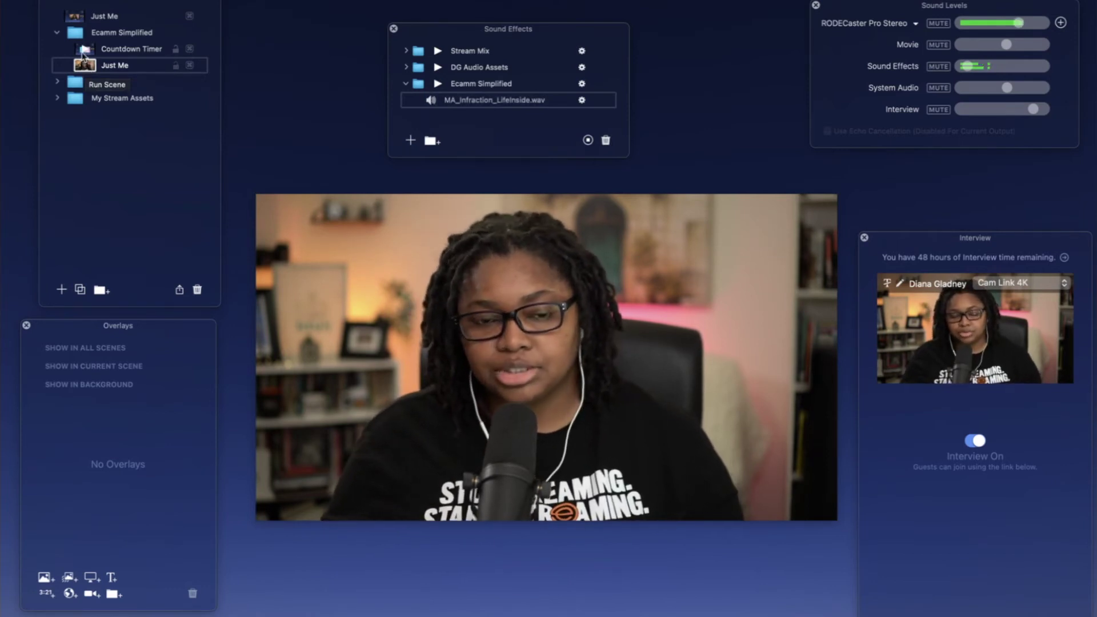
Run the Countdown Timer scene and attach MA_Infraction_LifeInside.wav to it again
{"action": "left_click", "coordinate": [84, 49]}
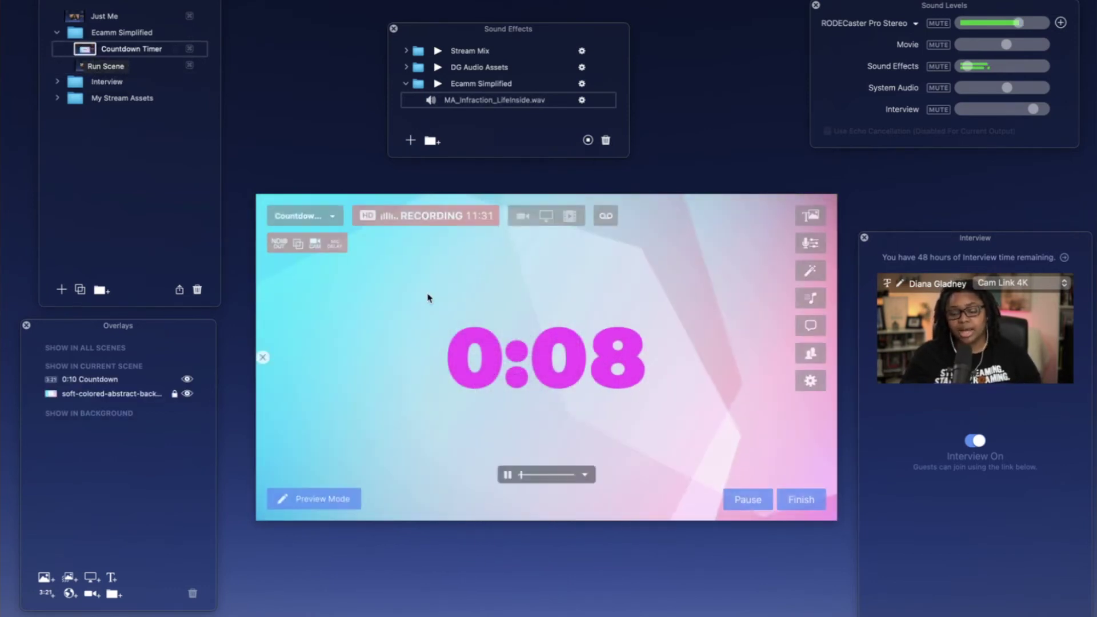
{"action": "left_click", "coordinate": [582, 101]}
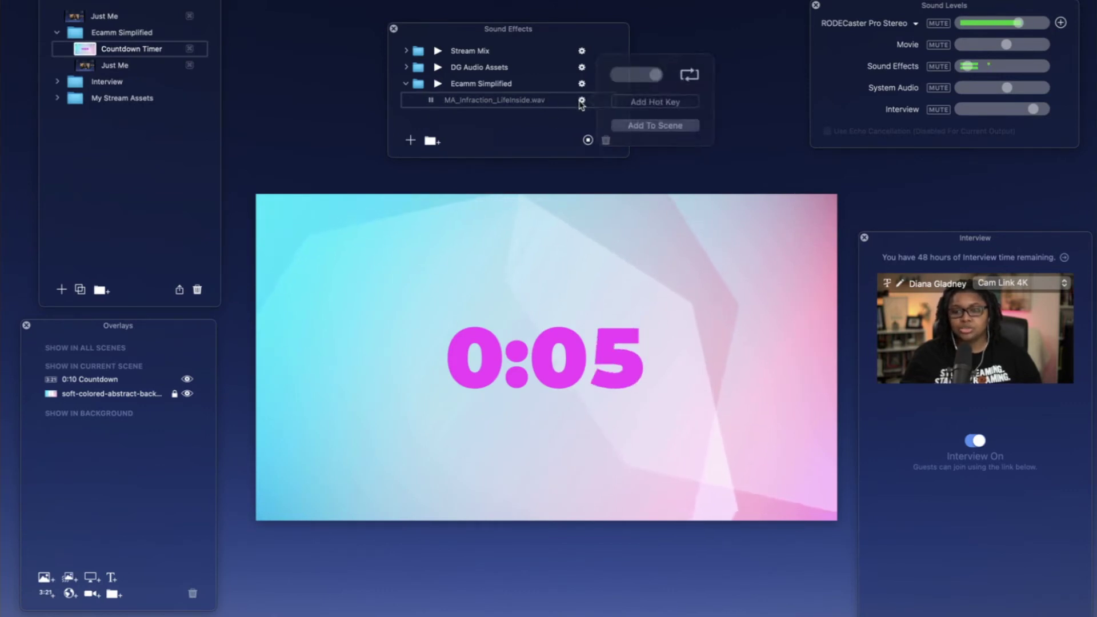
{"action": "left_click", "coordinate": [628, 122]}
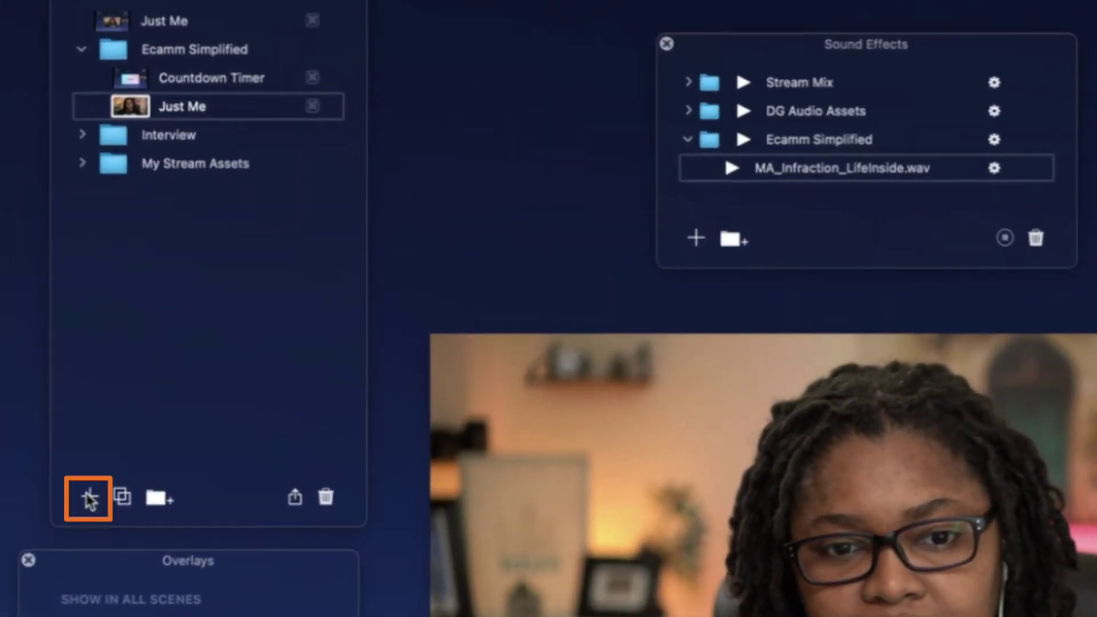
Create a new scene named Screen Share below Just Me in the Ecamm Simplified folder
{"action": "left_click", "coordinate": [61, 289]}
{"action": "key", "text": "BackSpace"}
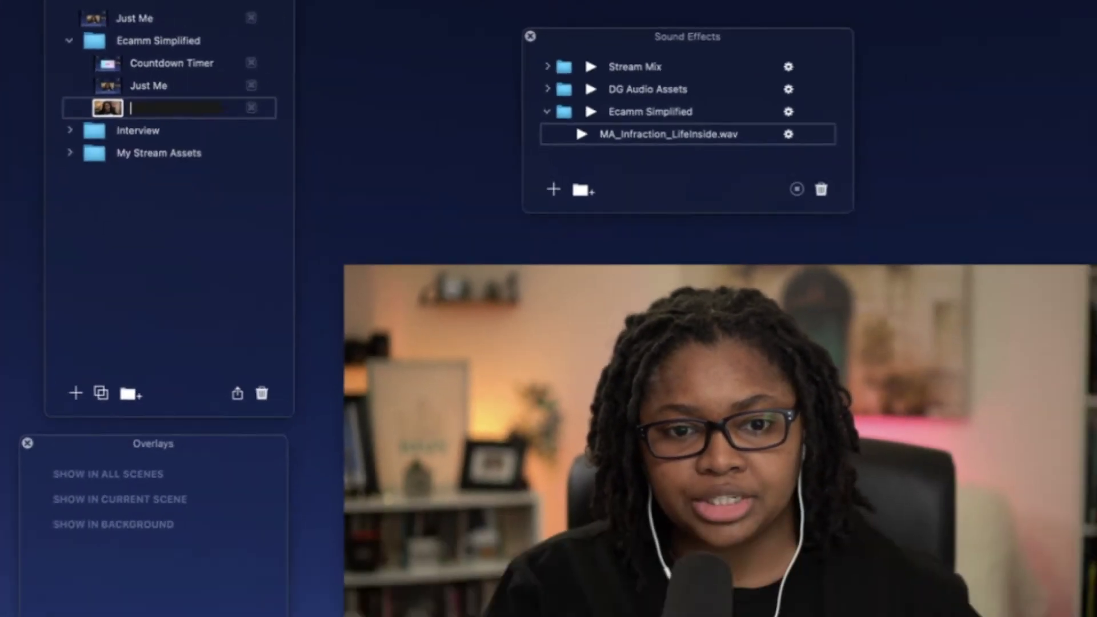
{"action": "type", "text": "Screen Share"}
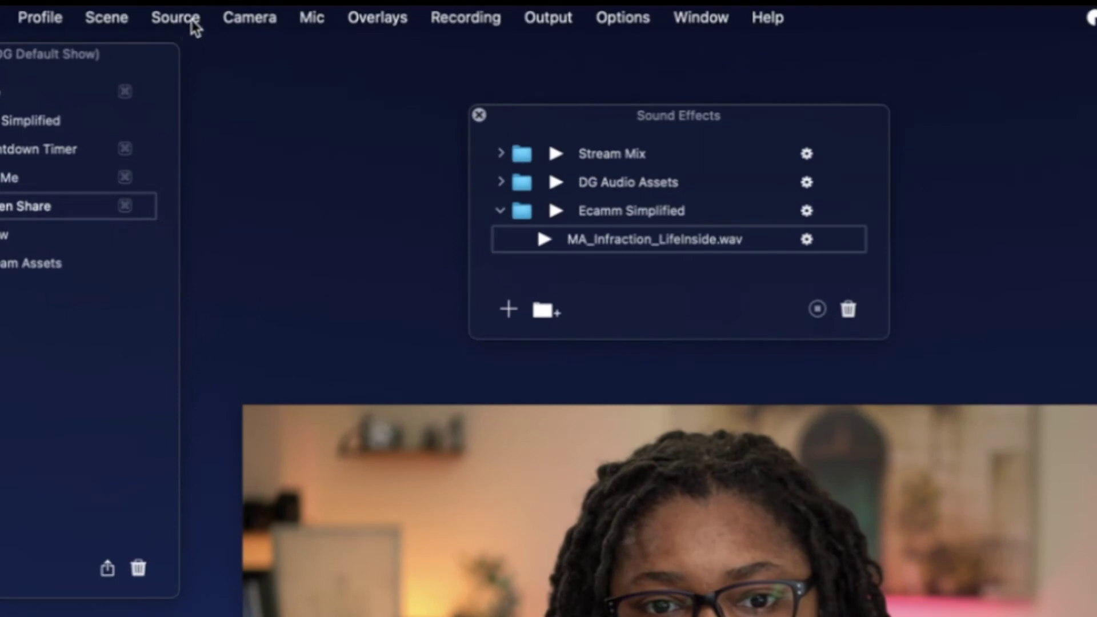
Fill the Screen Share scene with the locked jr-korpa image and place a Cam Link 4K camera overlay on its left side
{"action": "left_click", "coordinate": [181, 19]}
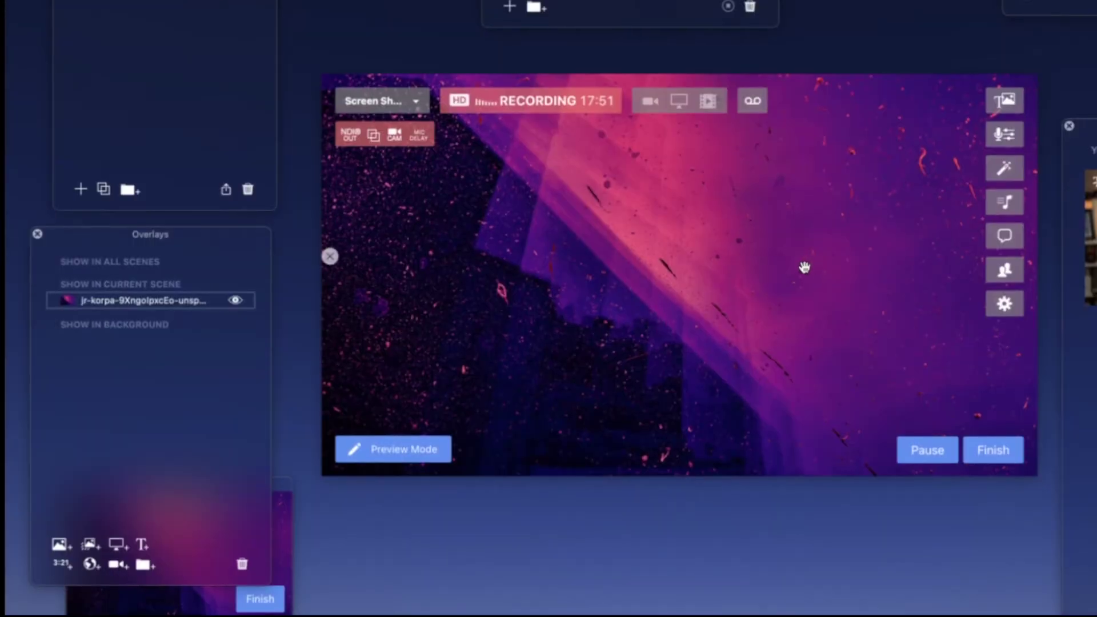
{"action": "mouse_move", "coordinate": [183, 287]}
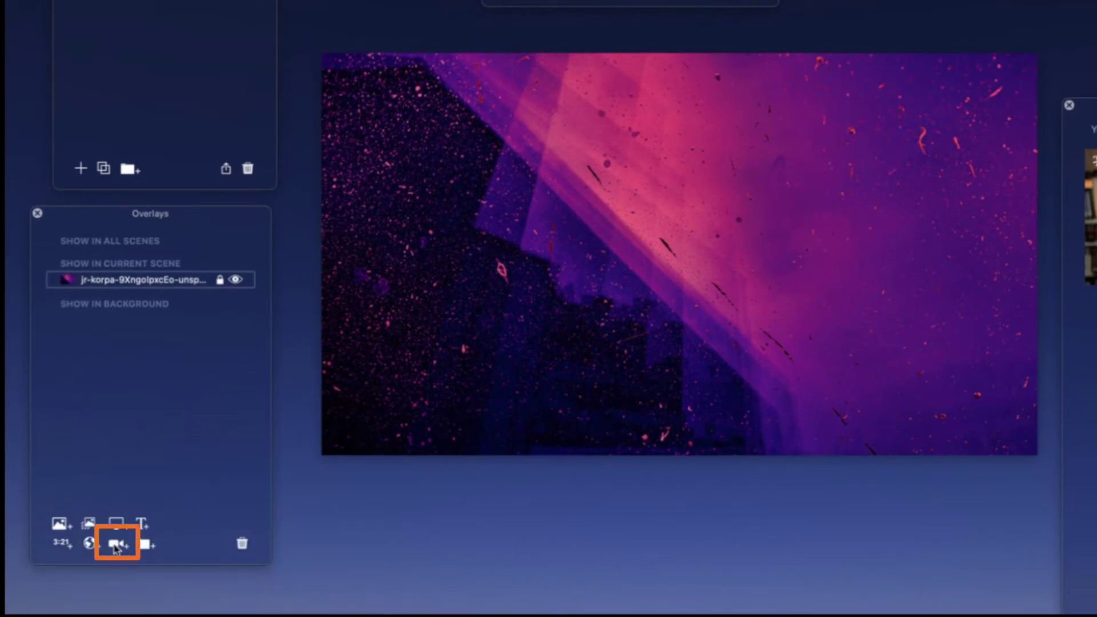
{"action": "left_click", "coordinate": [116, 546]}
{"action": "left_click_drag", "start_coordinate": [638, 294], "coordinate": [437, 274]}
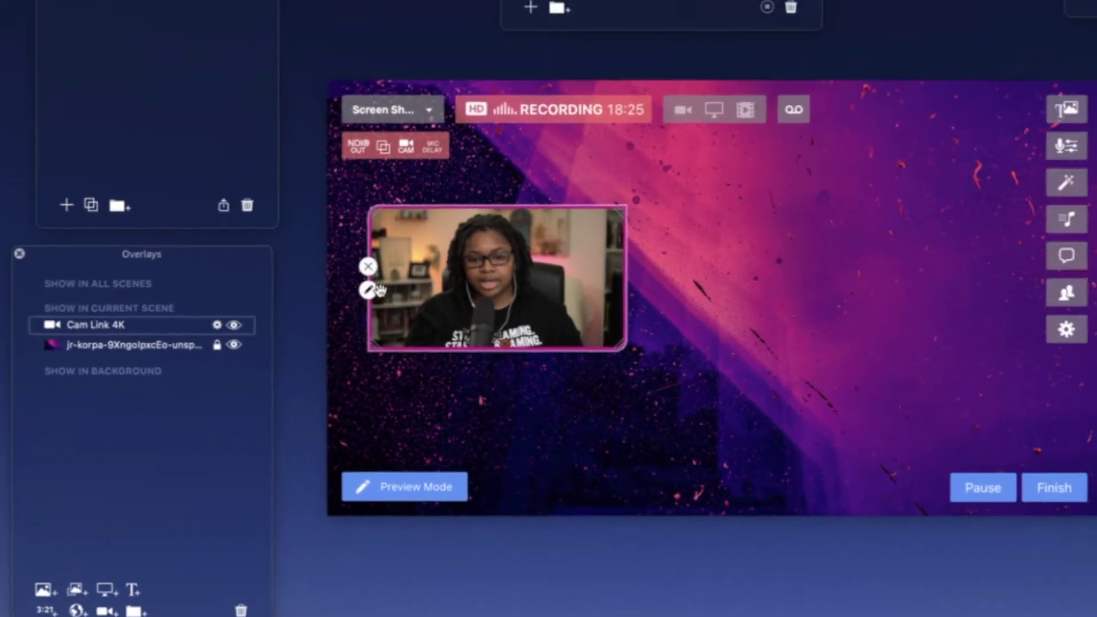
Set the Cam Link 4K overlay's shape to Squircle and enlarge it on the left side of the scene
{"action": "left_click", "coordinate": [368, 289]}
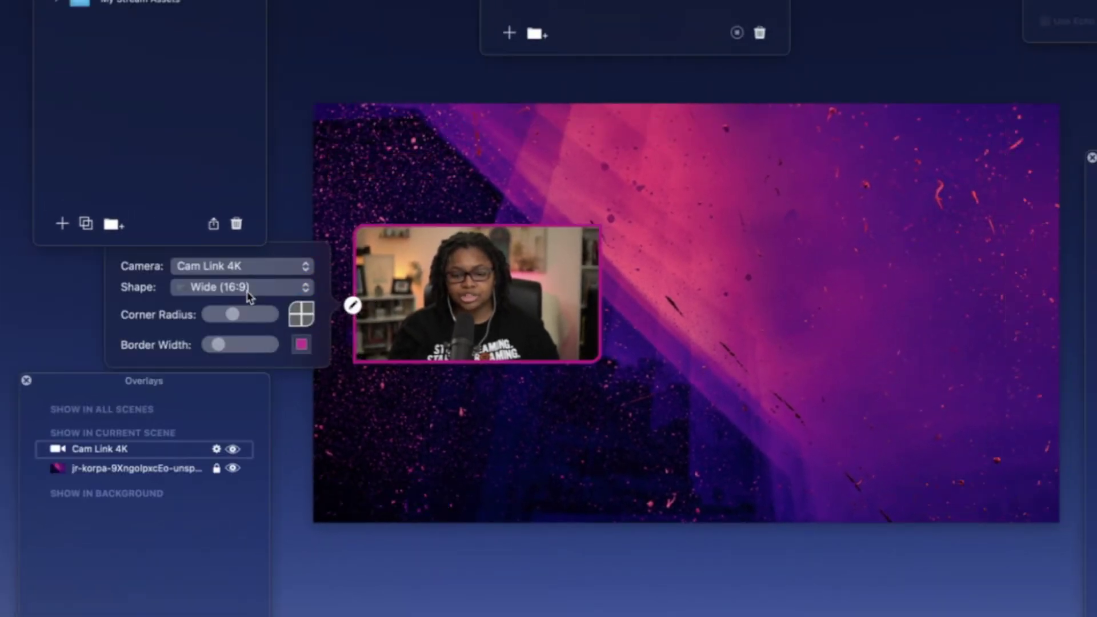
{"action": "left_click", "coordinate": [249, 288]}
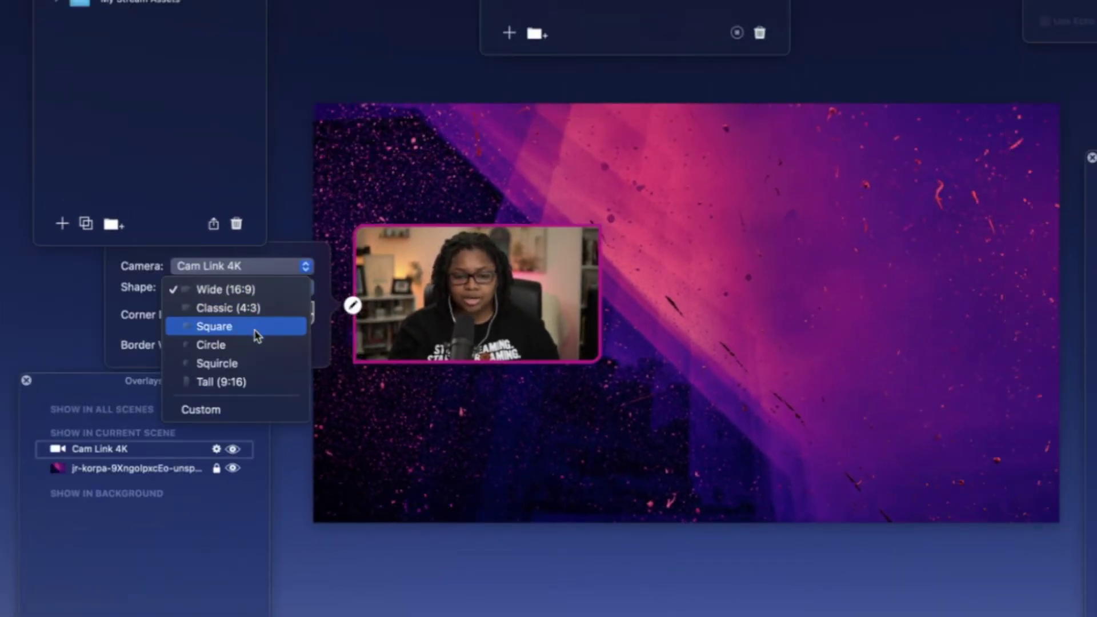
{"action": "left_click", "coordinate": [256, 363]}
{"action": "mouse_move", "coordinate": [412, 306]}
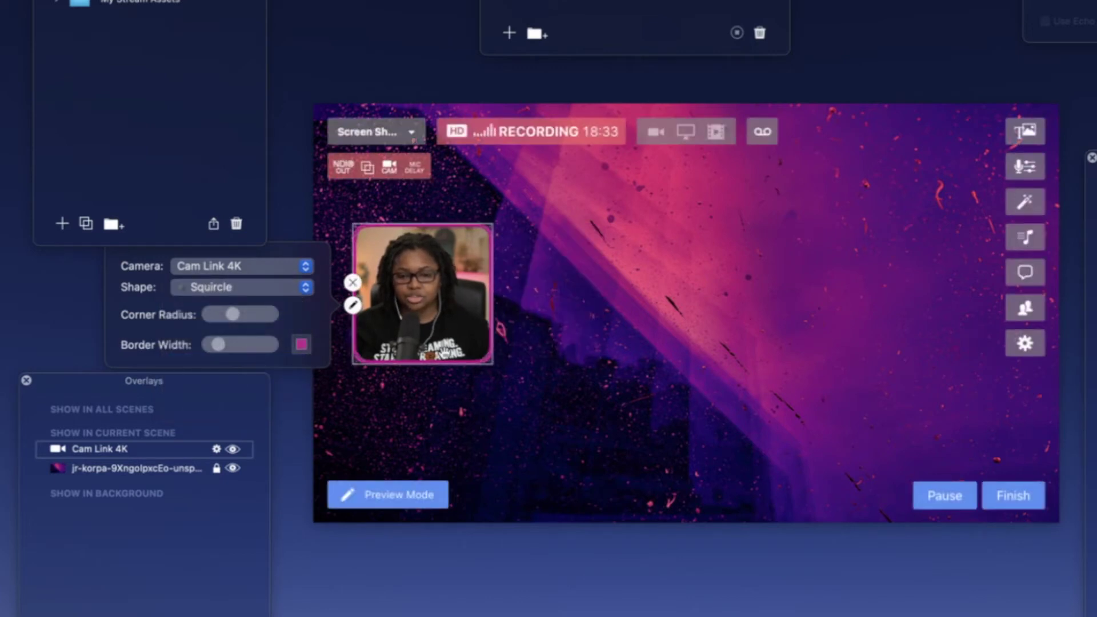
{"action": "left_click", "coordinate": [483, 368]}
{"action": "left_click_drag", "start_coordinate": [490, 362], "coordinate": [478, 324]}
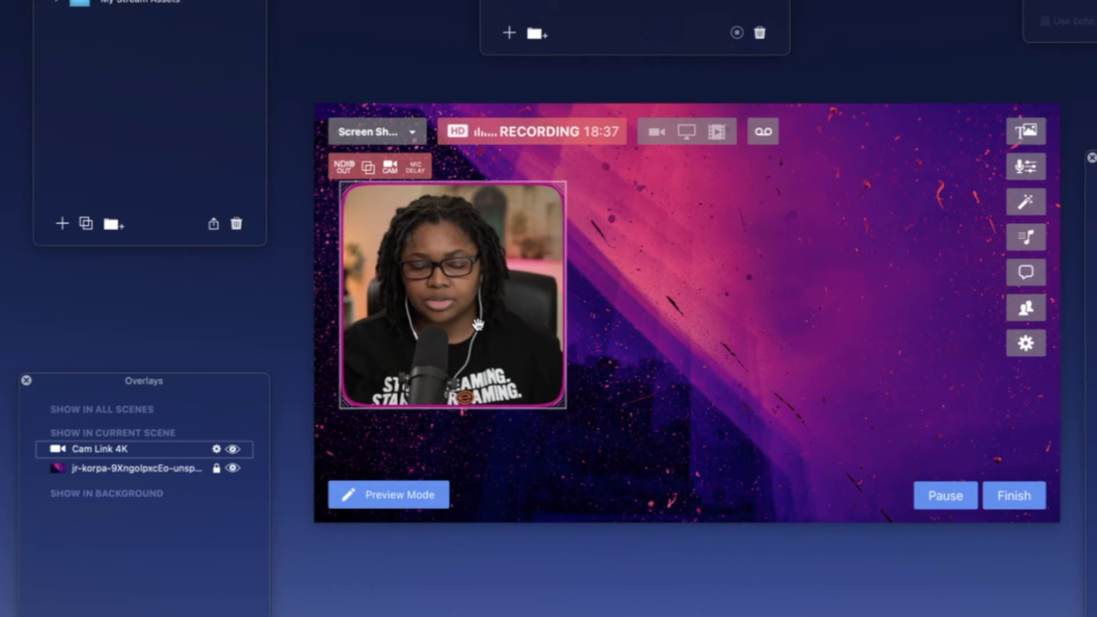
Change the Cam Link 4K overlay's shape to Custom and widen its frame
{"action": "mouse_move", "coordinate": [342, 309]}
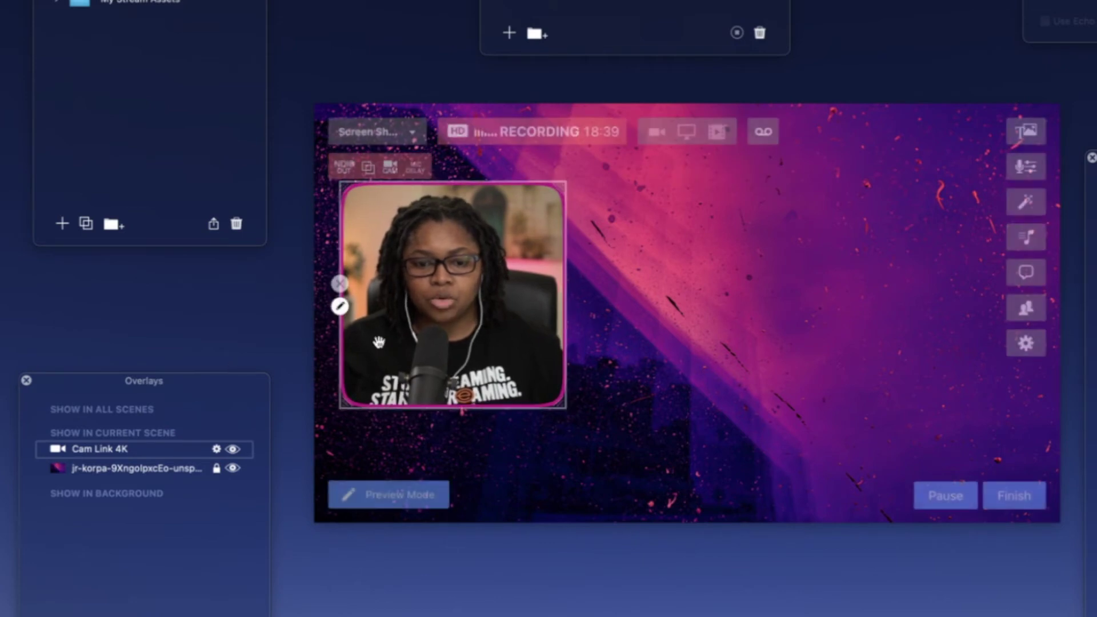
{"action": "left_click", "coordinate": [340, 307]}
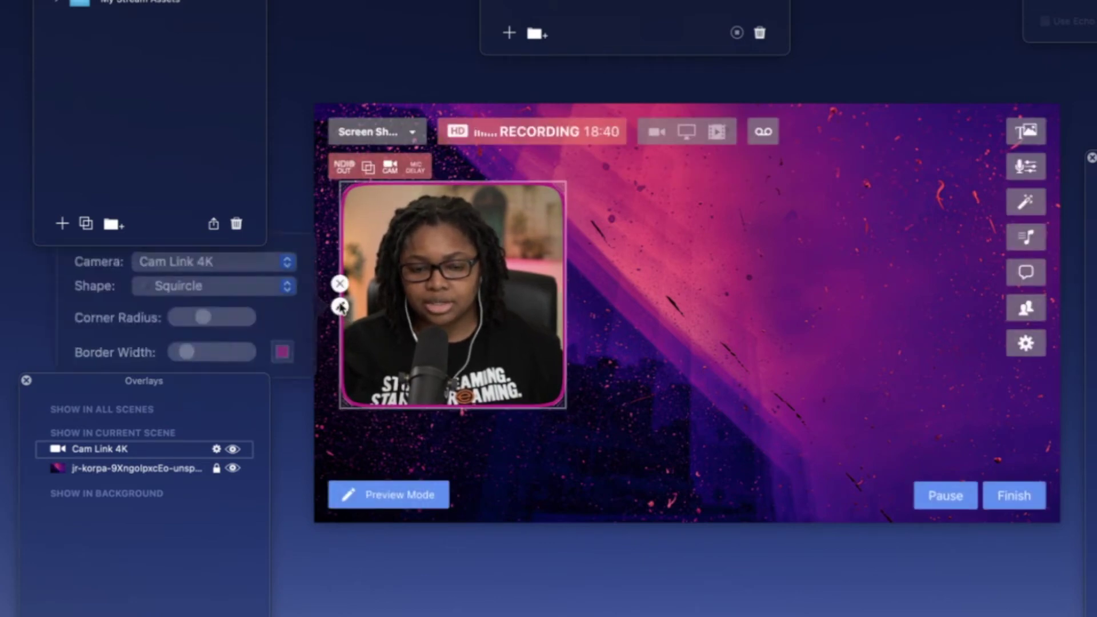
{"action": "left_click", "coordinate": [272, 298]}
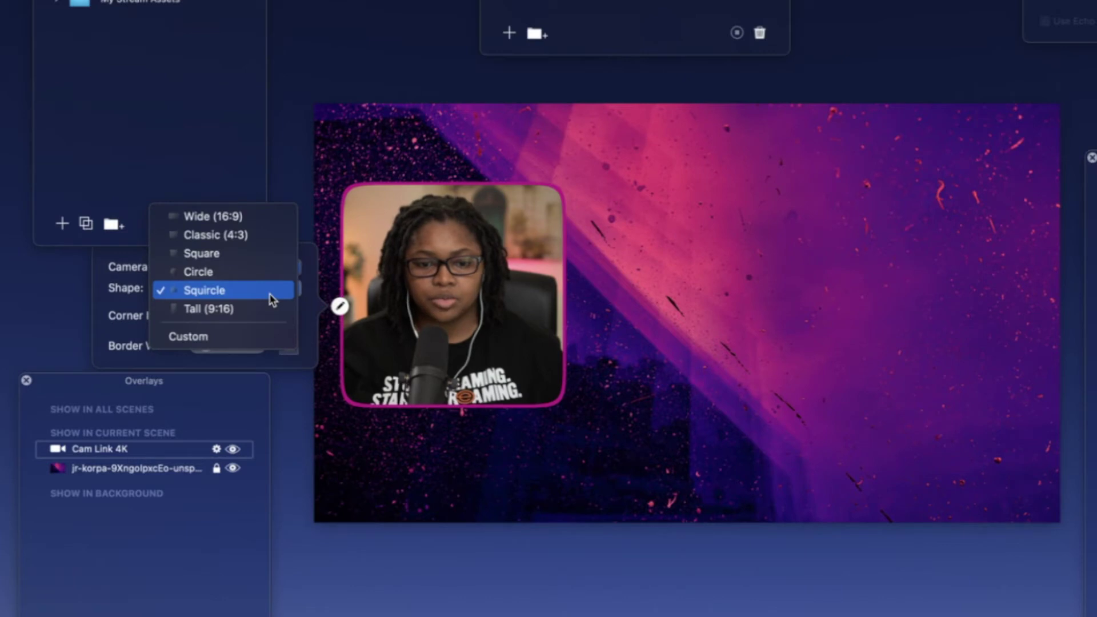
{"action": "left_click", "coordinate": [247, 338]}
{"action": "mouse_move", "coordinate": [517, 238]}
{"action": "left_click_drag", "start_coordinate": [559, 193], "coordinate": [601, 192]}
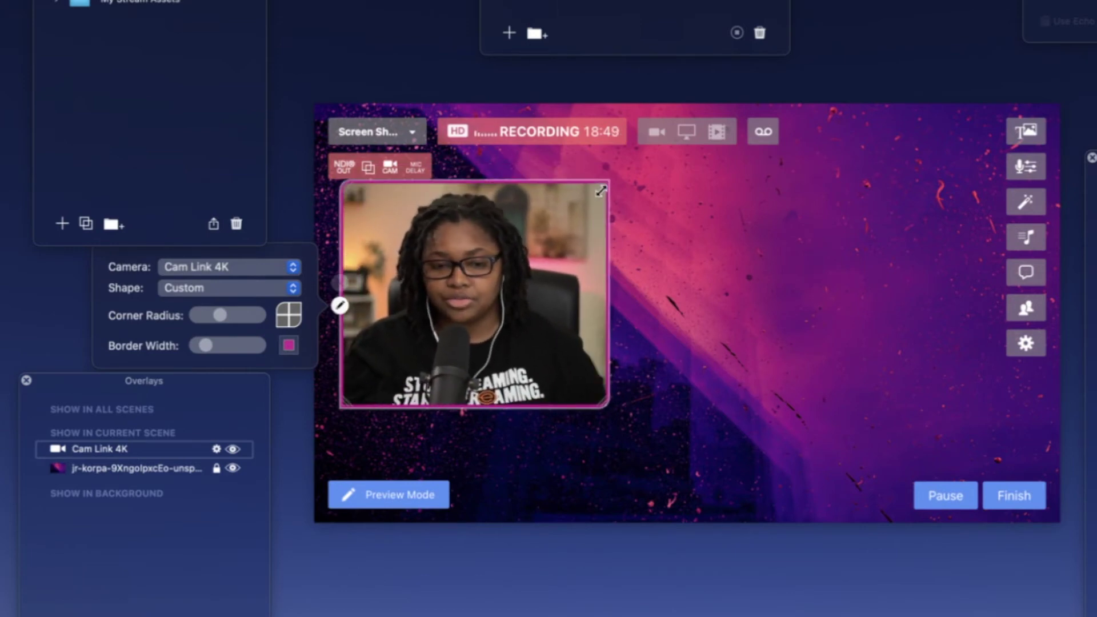
Round only the camera overlay's upper-right and lower-left corners and adjust its border width
{"action": "left_click", "coordinate": [340, 307]}
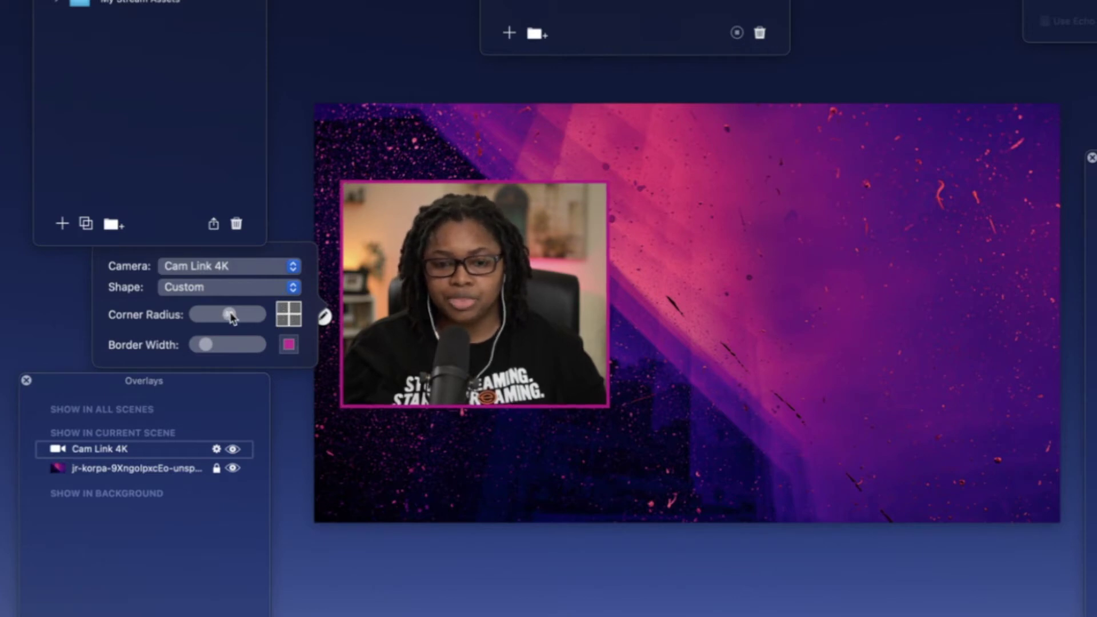
{"action": "left_click", "coordinate": [210, 317]}
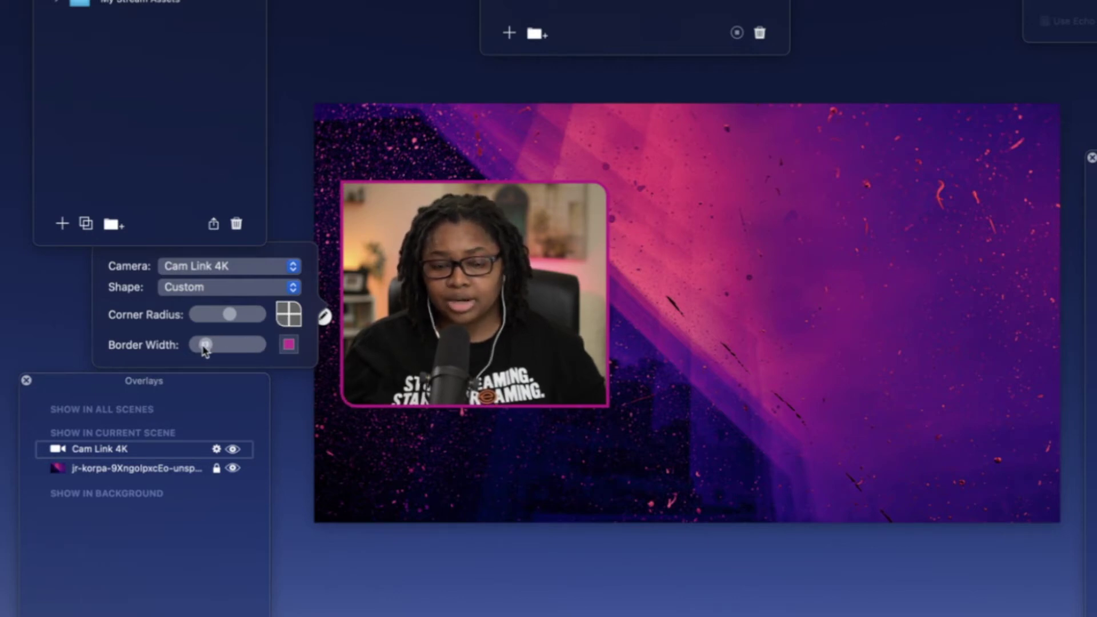
{"action": "mouse_move", "coordinate": [204, 345]}
{"action": "left_mouse_down"}
{"action": "mouse_move", "coordinate": [259, 346]}
{"action": "mouse_move", "coordinate": [208, 346]}
{"action": "left_mouse_up"}
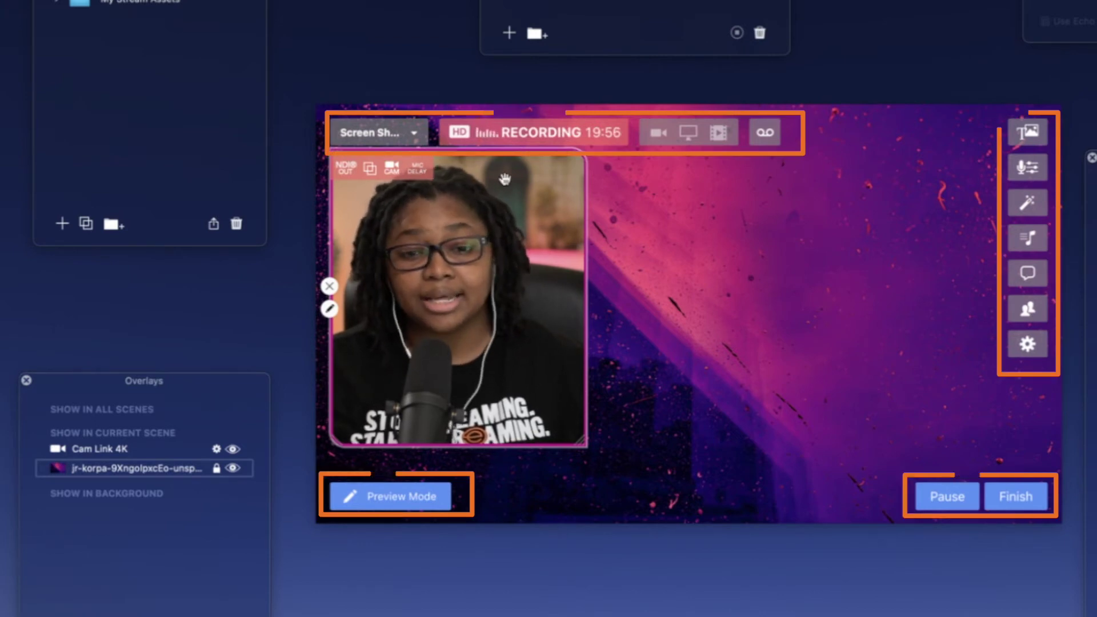
Search the help for "hide" and locate the Hide All Scene Overlays, Hide Last Comment Overlay and Hide Main Window Controls commands
{"action": "left_click", "coordinate": [683, 201]}
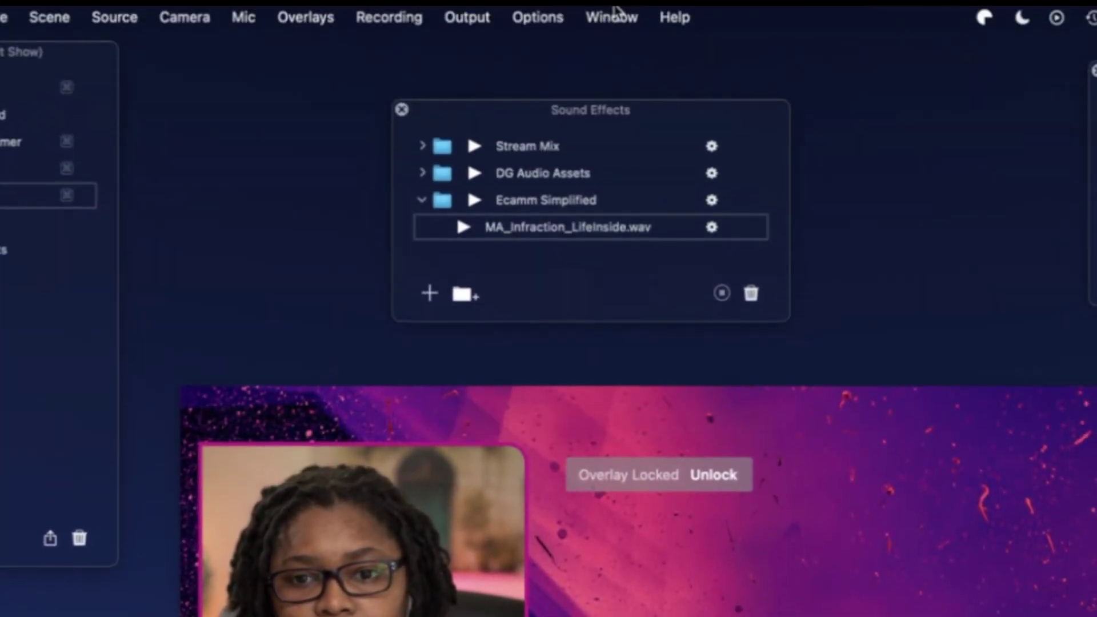
{"action": "left_click", "coordinate": [674, 17]}
{"action": "left_click", "coordinate": [699, 46]}
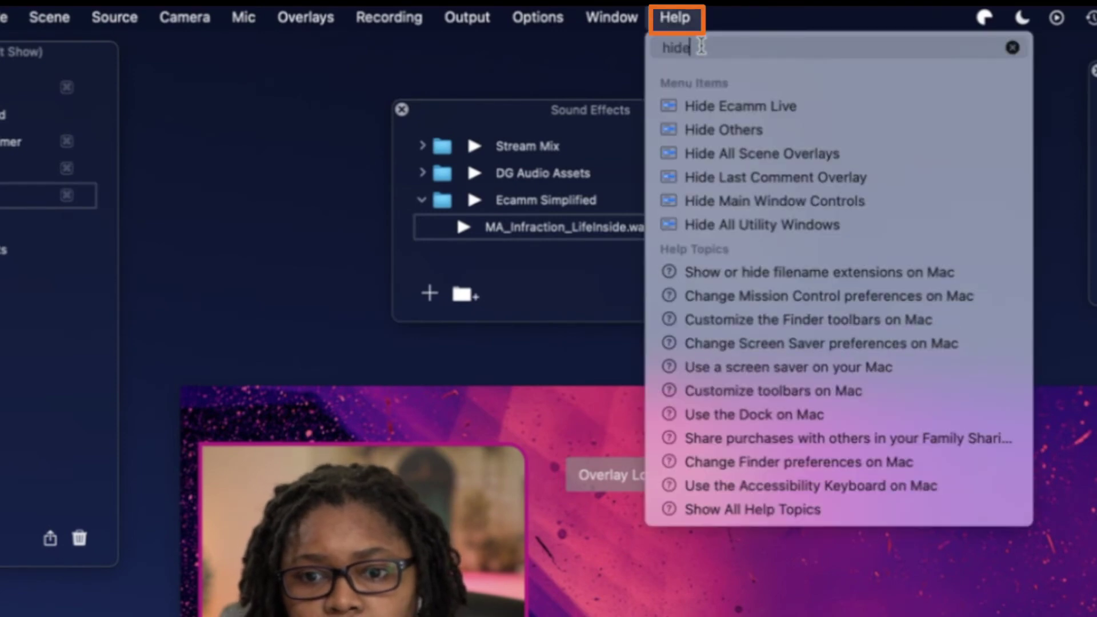
{"action": "double_click", "coordinate": [701, 46]}
{"action": "type", "text": "hide"}
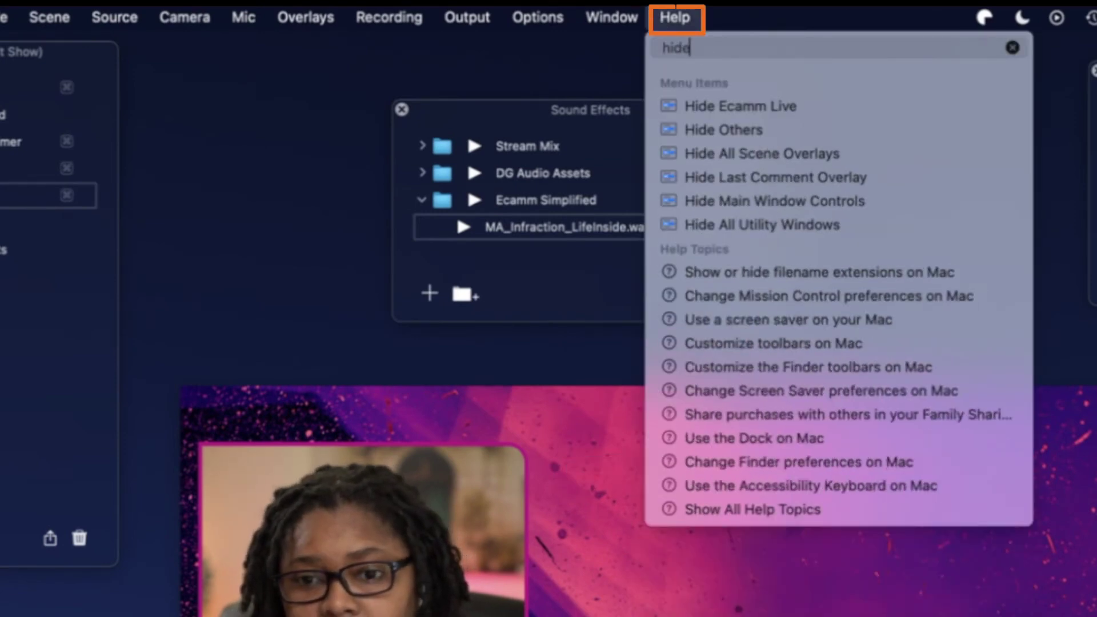
{"action": "key", "text": "Escape"}
{"action": "left_click", "coordinate": [675, 17]}
{"action": "mouse_move", "coordinate": [705, 108]}
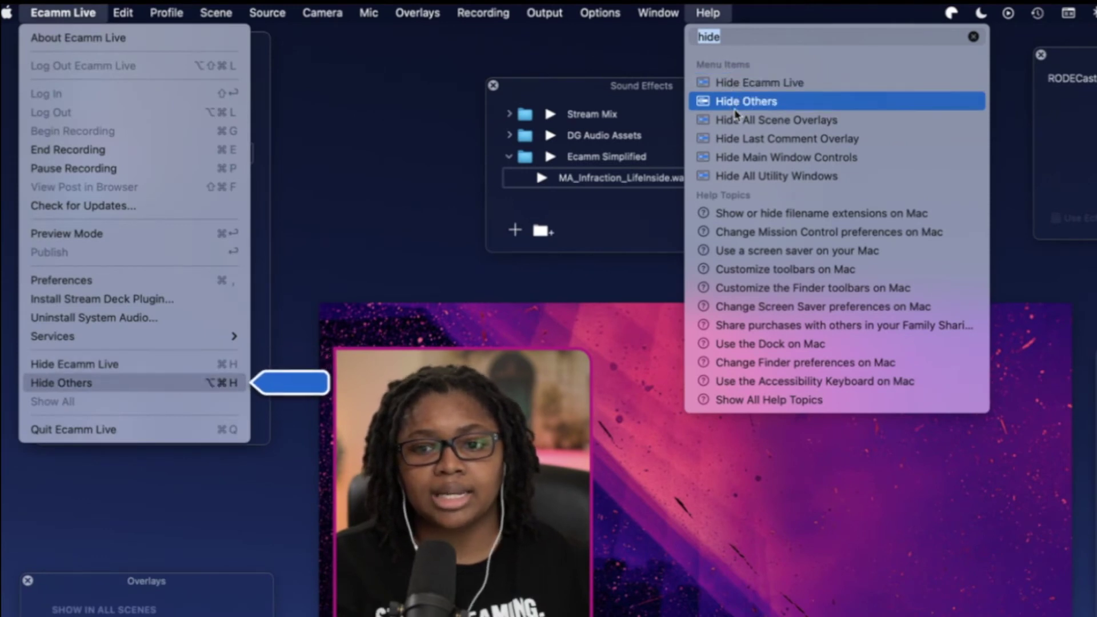
{"action": "mouse_move", "coordinate": [738, 127]}
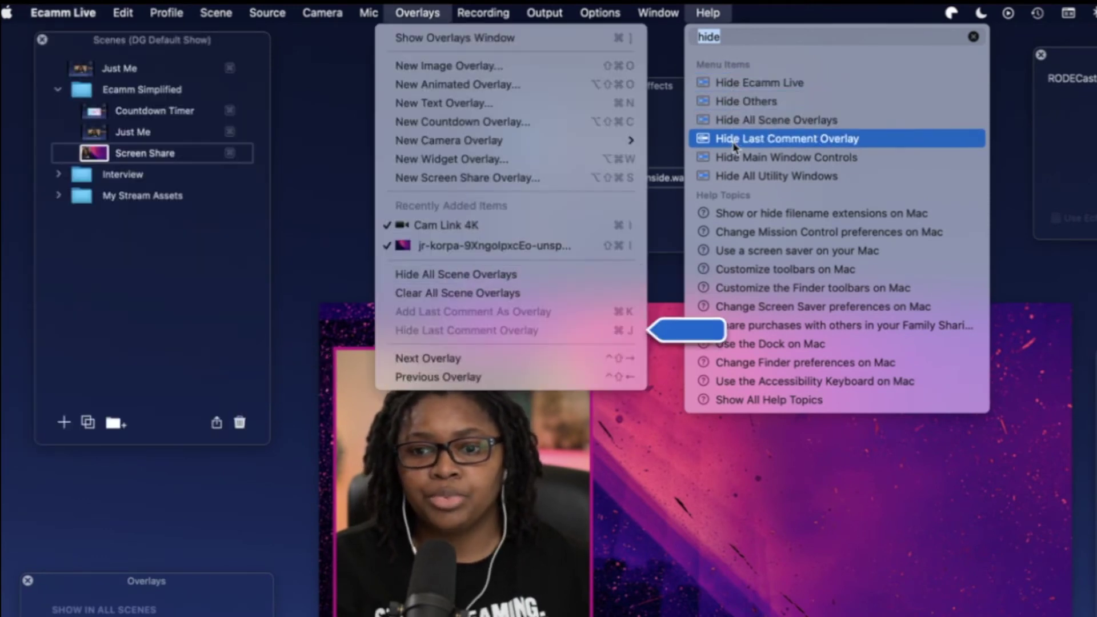
{"action": "mouse_move", "coordinate": [730, 162]}
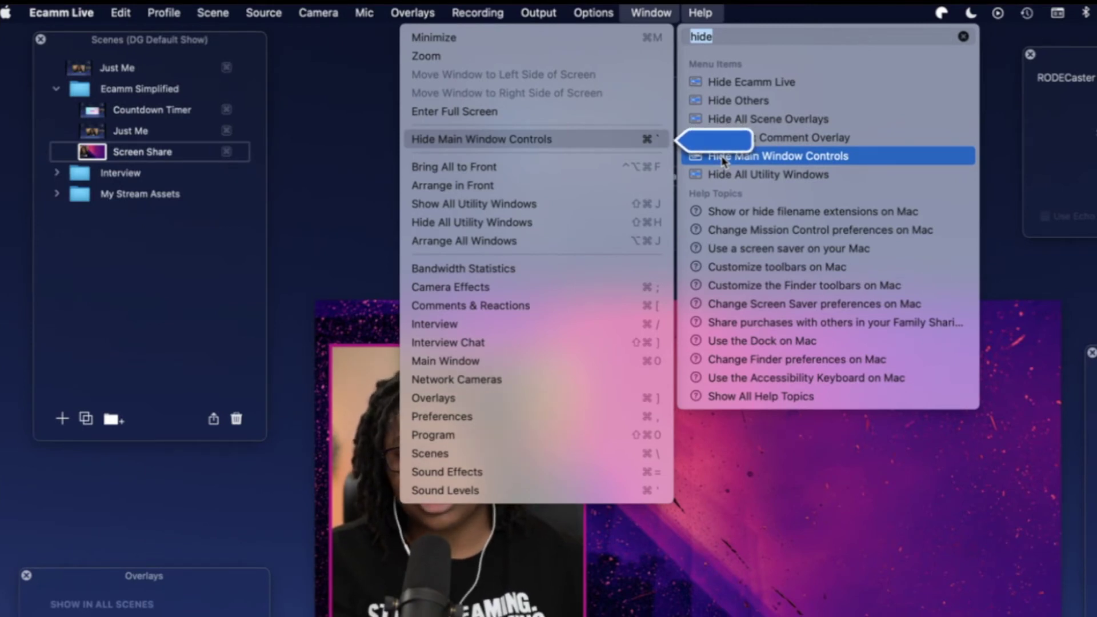
{"action": "left_click", "coordinate": [758, 538]}
Toggle the main window controls off and on to compare the view of the Screen Share scene
{"action": "key", "text": "super+grave"}
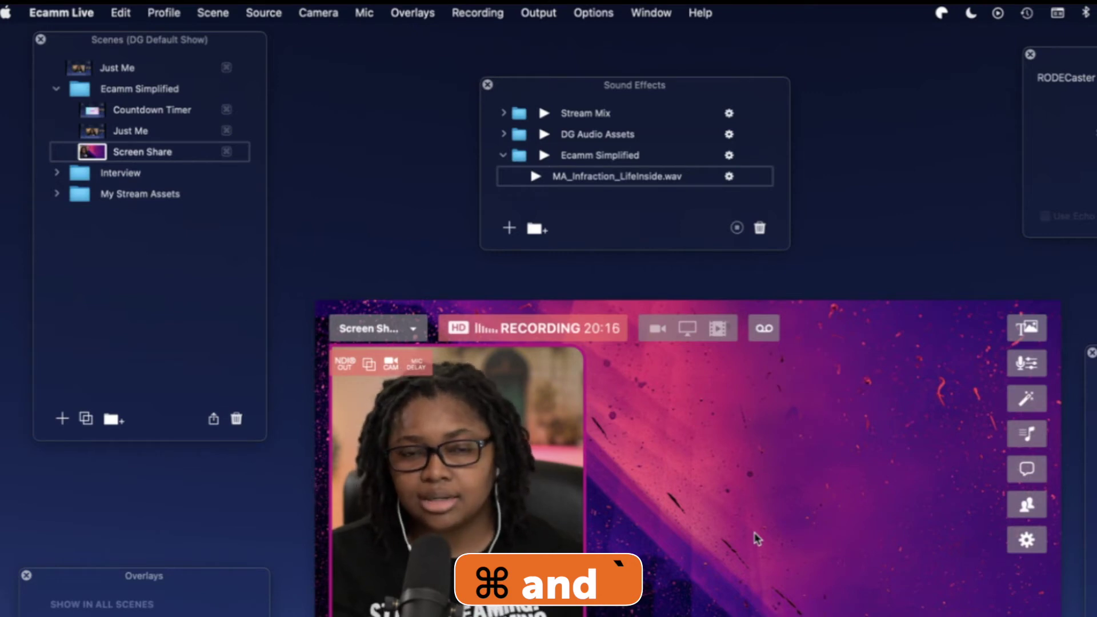
{"action": "key", "text": "super+grave"}
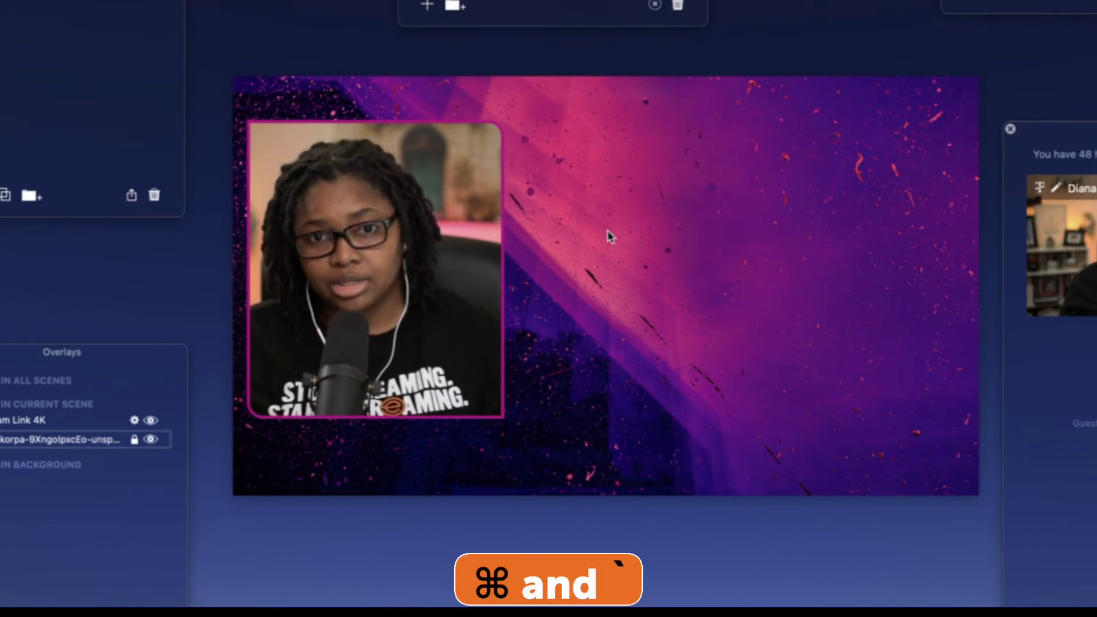
{"action": "key", "text": "super+grave"}
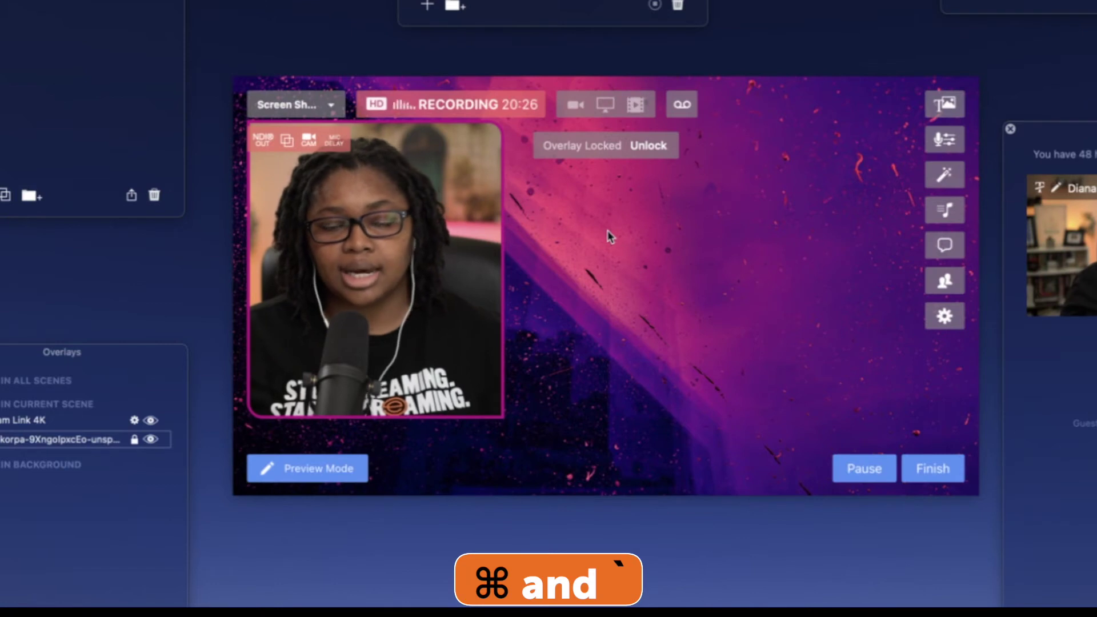
{"action": "key", "text": "super+grave"}
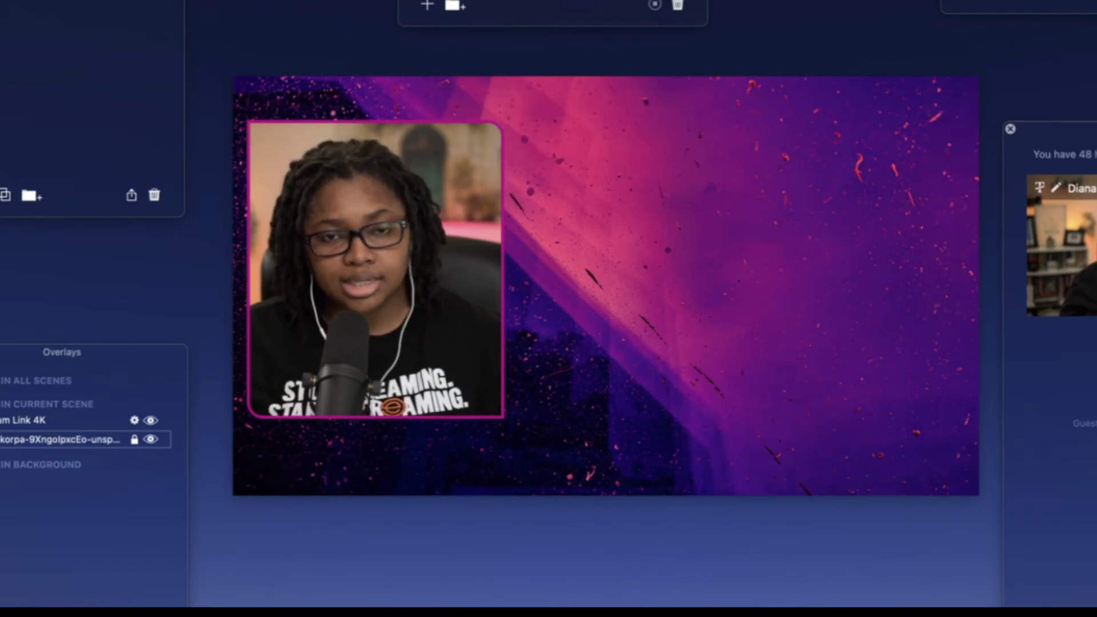
Enlarge the Cam Link 4K overlay towards the lower edge of the scene and reposition it slightly
{"action": "mouse_move", "coordinate": [498, 379]}
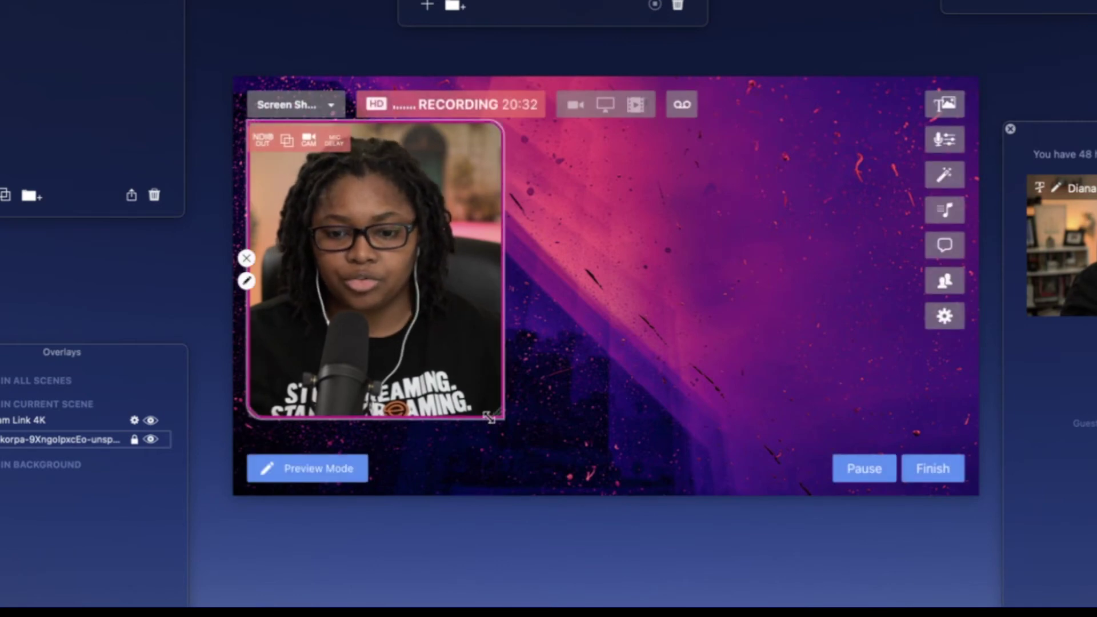
{"action": "left_click_drag", "start_coordinate": [493, 415], "coordinate": [512, 455]}
{"action": "left_click_drag", "start_coordinate": [459, 328], "coordinate": [459, 325]}
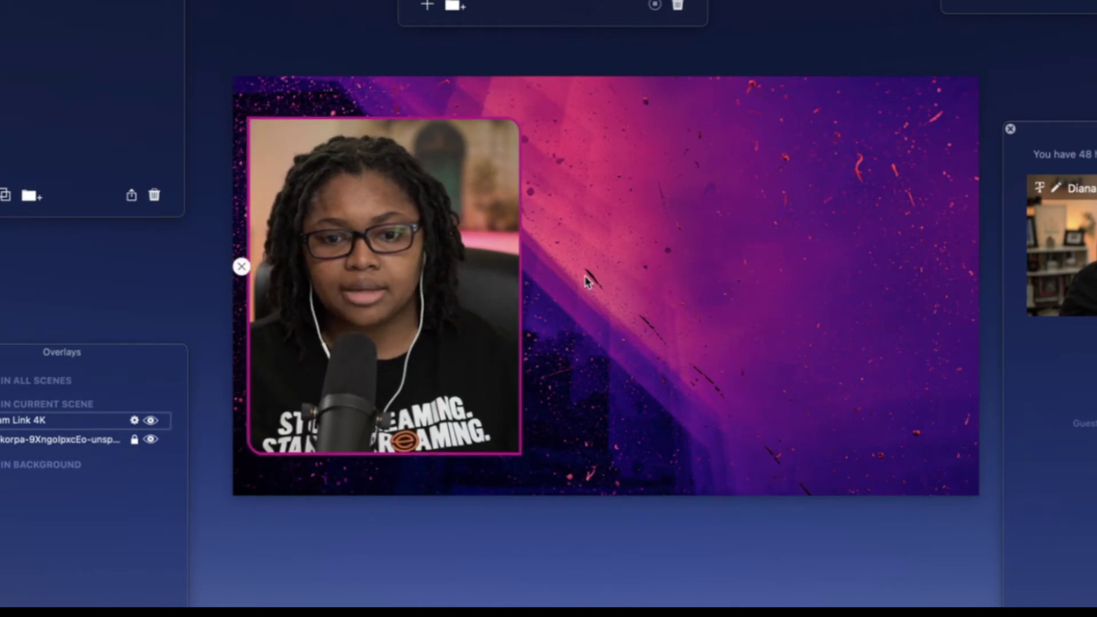
{"action": "left_click", "coordinate": [641, 274]}
Add a screen share overlay of the Primary Display beside the camera and set its shape to Custom
{"action": "left_click_drag", "start_coordinate": [150, 380], "coordinate": [151, 246]}
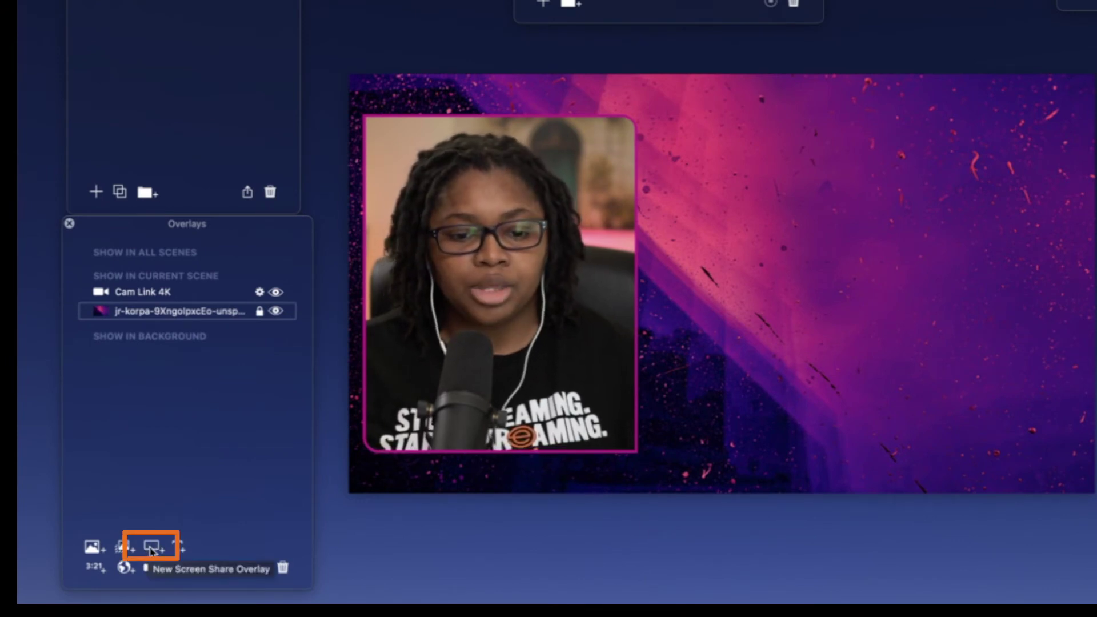
{"action": "left_click", "coordinate": [152, 548]}
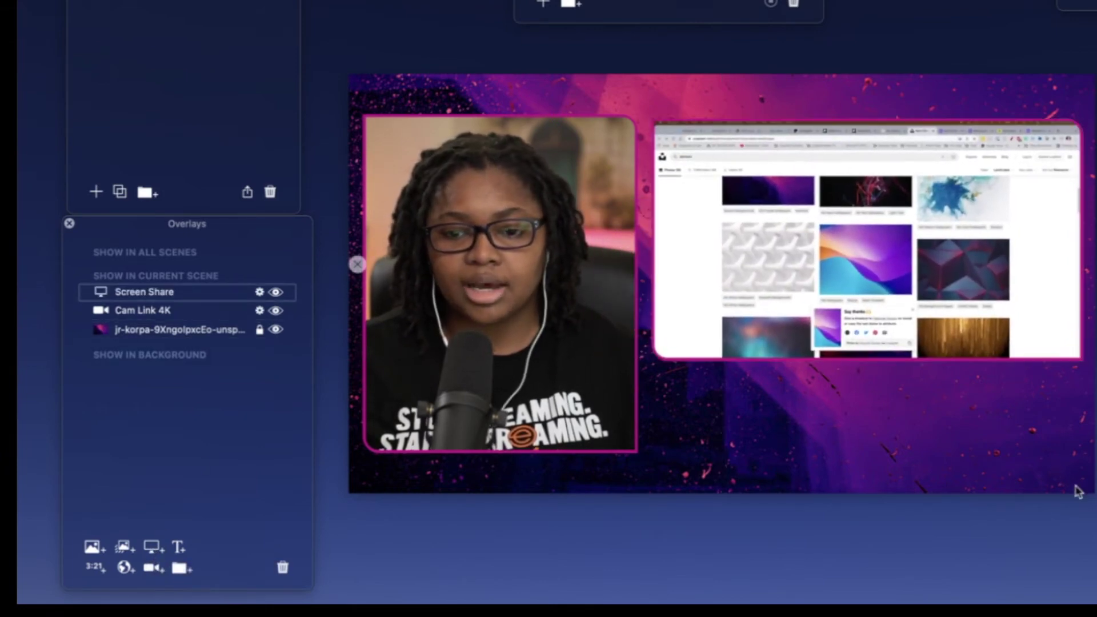
{"action": "mouse_move", "coordinate": [623, 248]}
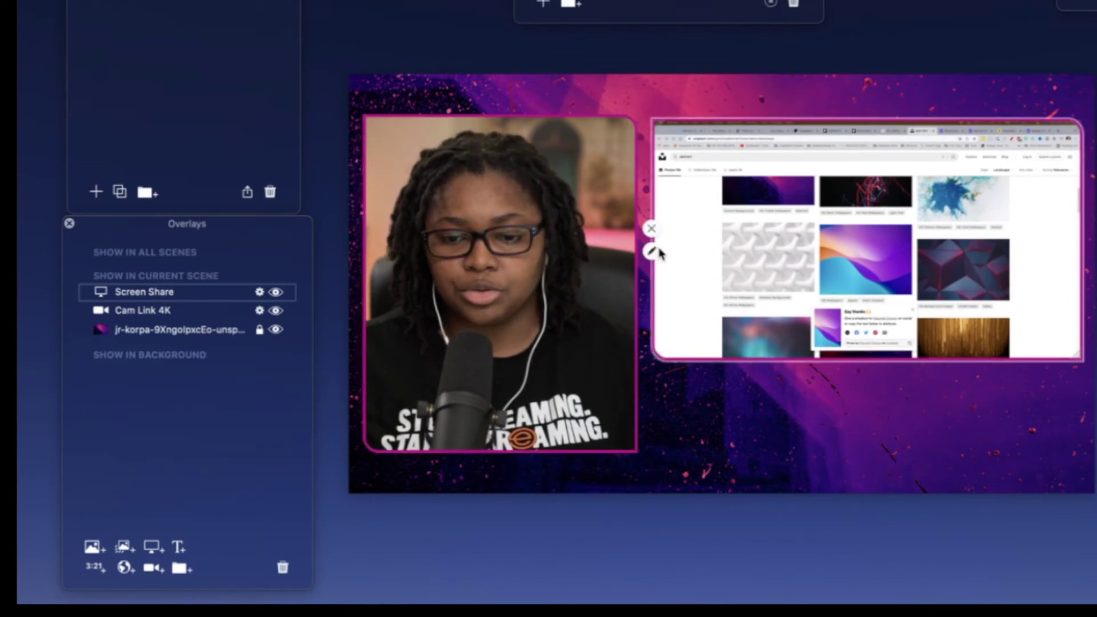
{"action": "left_click", "coordinate": [652, 252]}
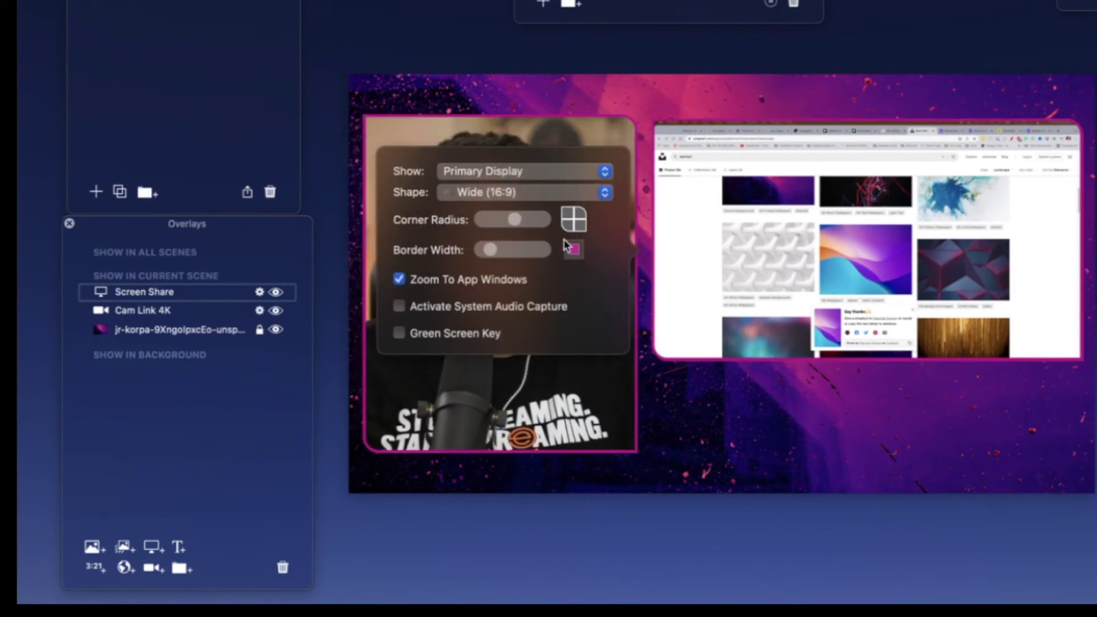
{"action": "left_click", "coordinate": [538, 199]}
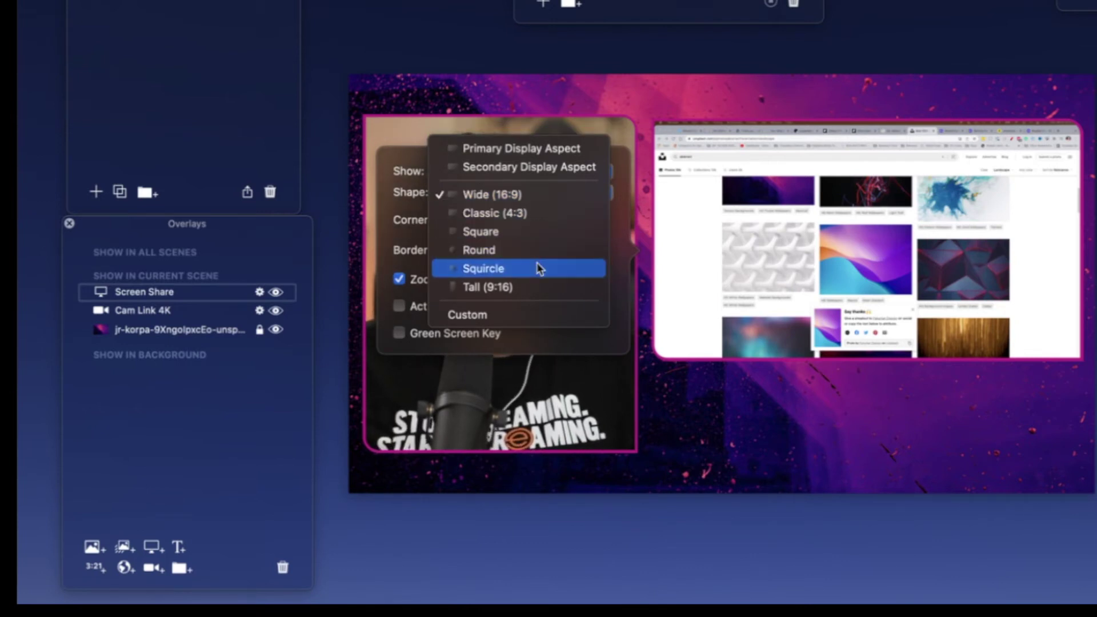
{"action": "left_click", "coordinate": [514, 317]}
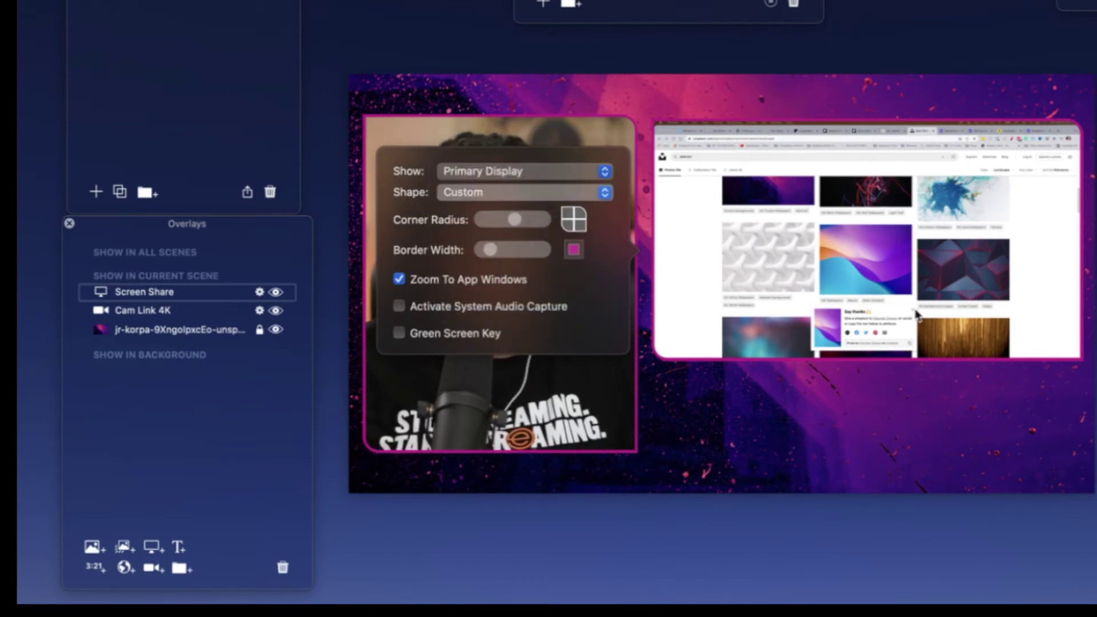
Narrow the Cam Link 4K overlay to a portrait frame and enlarge the Screen Share overlay across the space beside it
{"action": "left_click_drag", "start_coordinate": [1070, 353], "coordinate": [1091, 452]}
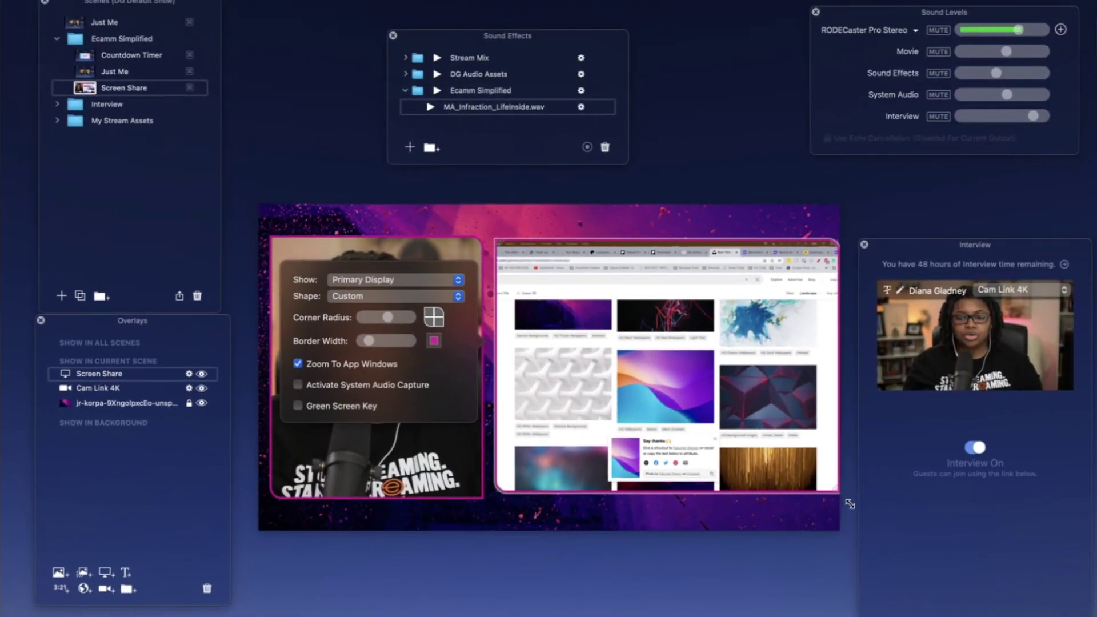
{"action": "left_click", "coordinate": [851, 508]}
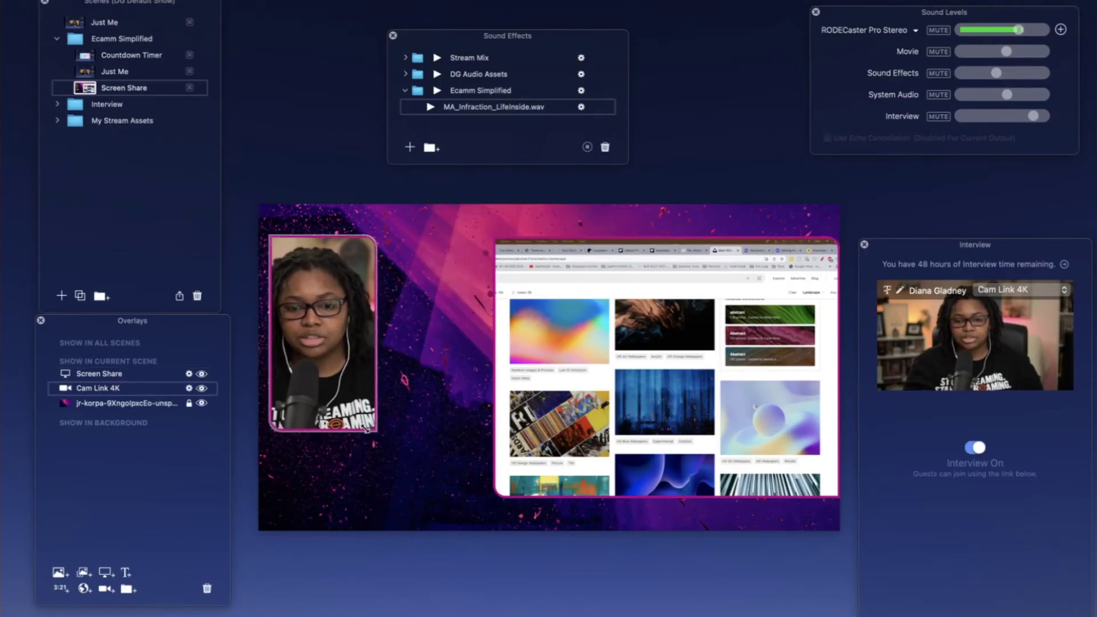
{"action": "left_click_drag", "start_coordinate": [494, 498], "coordinate": [382, 514]}
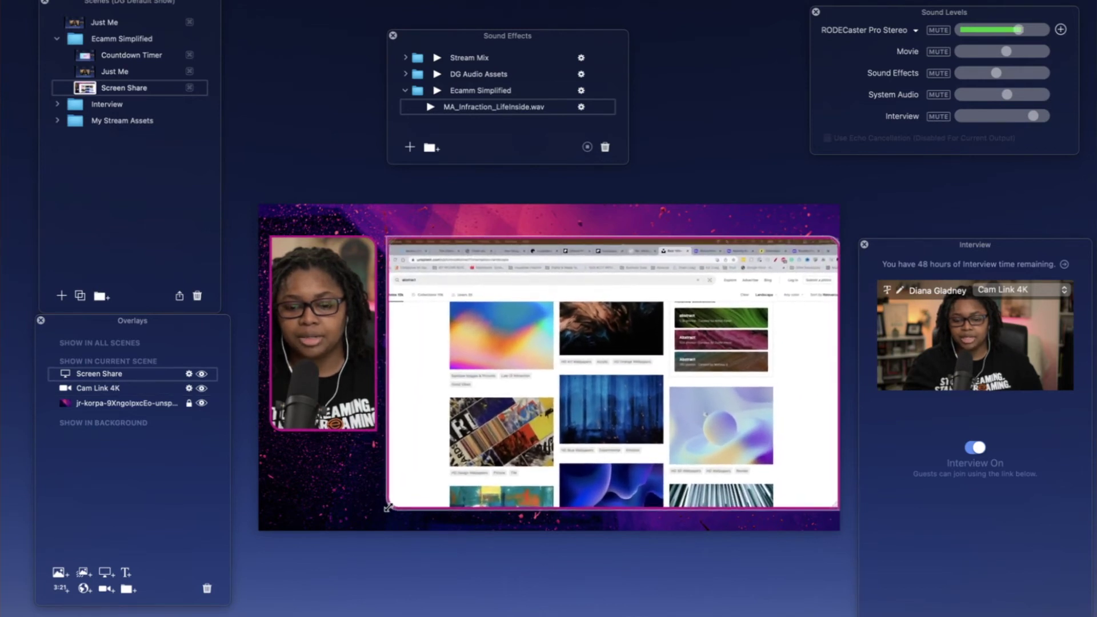
Enlarge the Screen Share overlay slightly and move the Cam Link 4K overlay down to sit centered beside it
{"action": "left_click_drag", "start_coordinate": [334, 357], "coordinate": [334, 369]}
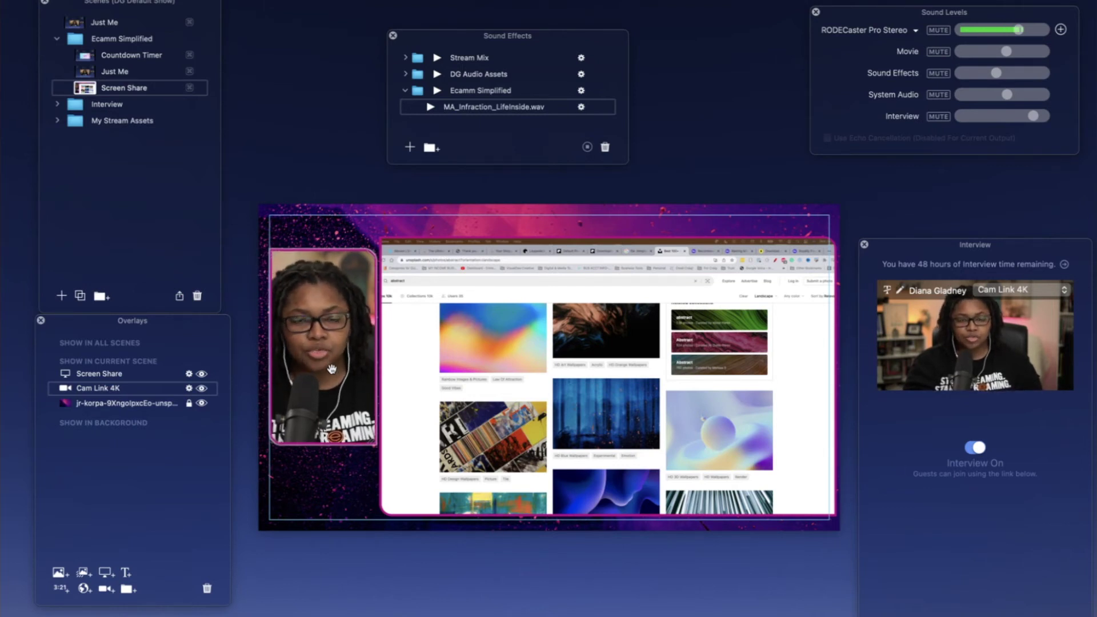
{"action": "left_click_drag", "start_coordinate": [331, 369], "coordinate": [330, 369]}
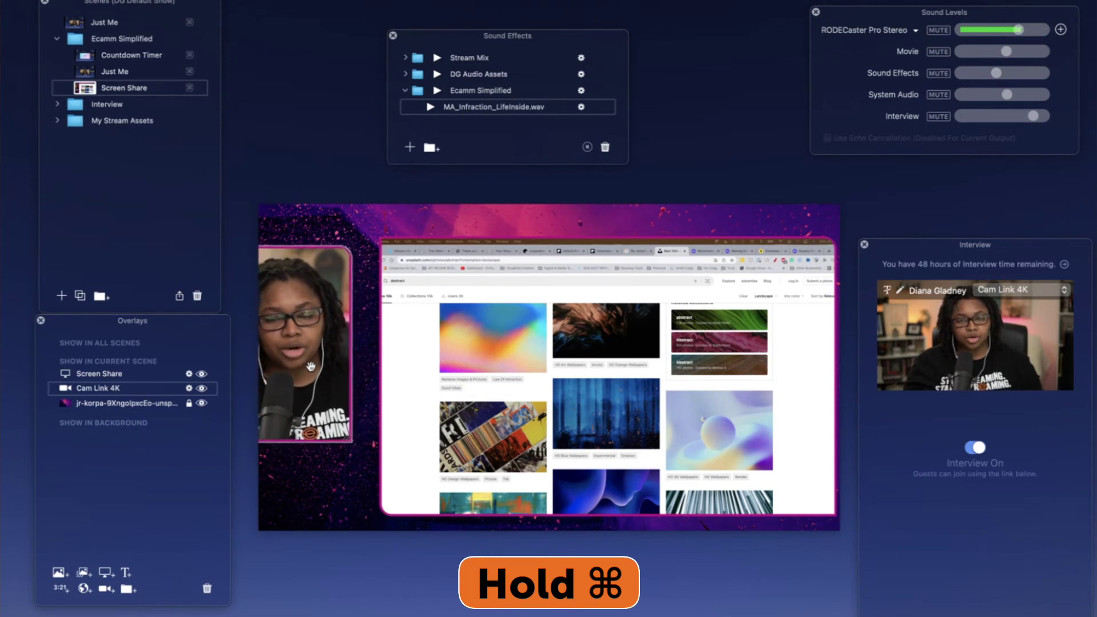
{"action": "left_click_drag", "start_coordinate": [337, 375], "coordinate": [329, 374]}
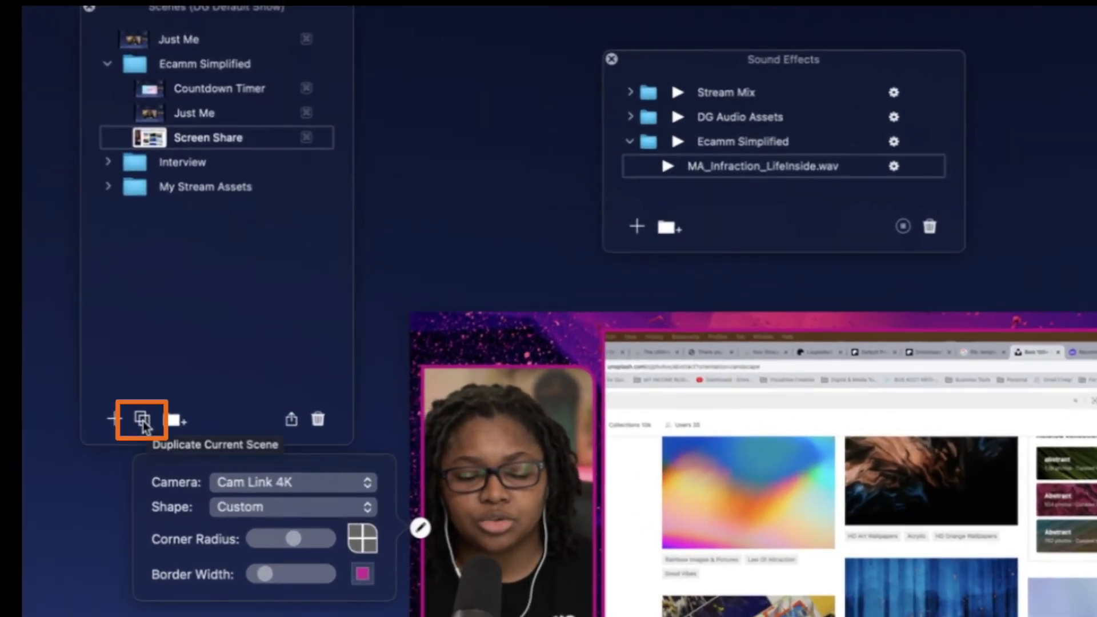
Duplicate the Screen Share scene and name the copy +1 Guest Scene
{"action": "left_click", "coordinate": [143, 421]}
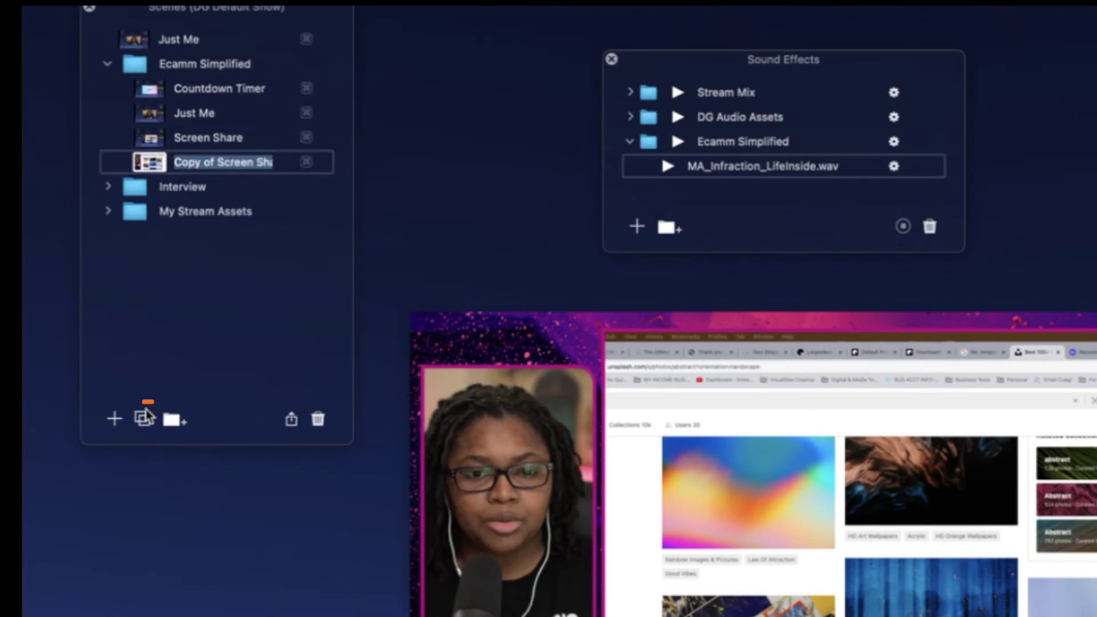
{"action": "type", "text": "G"}
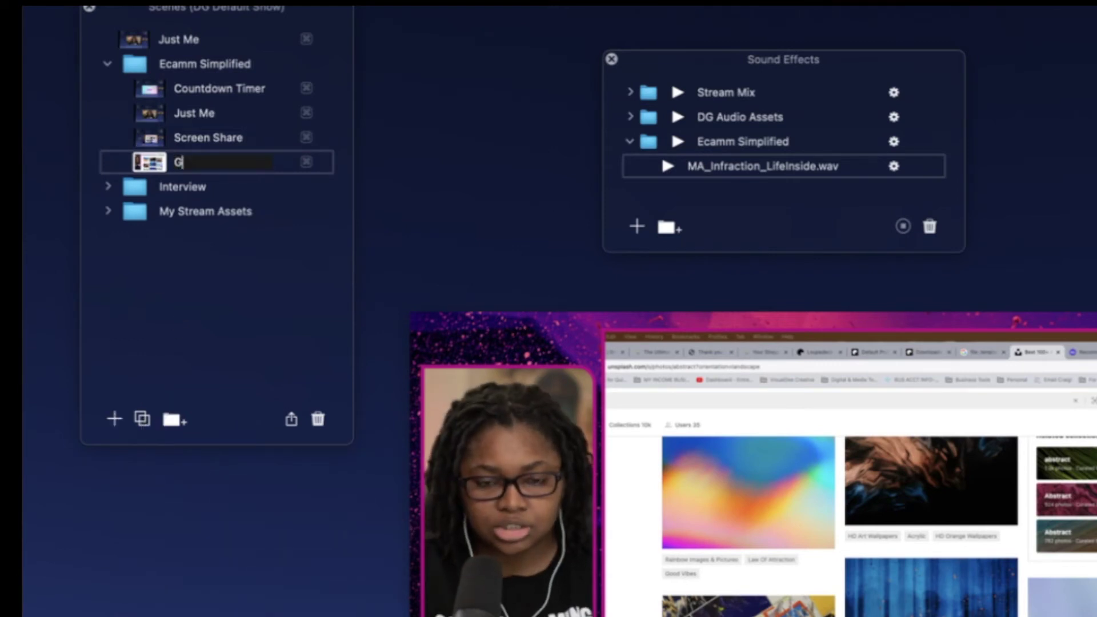
{"action": "type", "text": "uest Scene"}
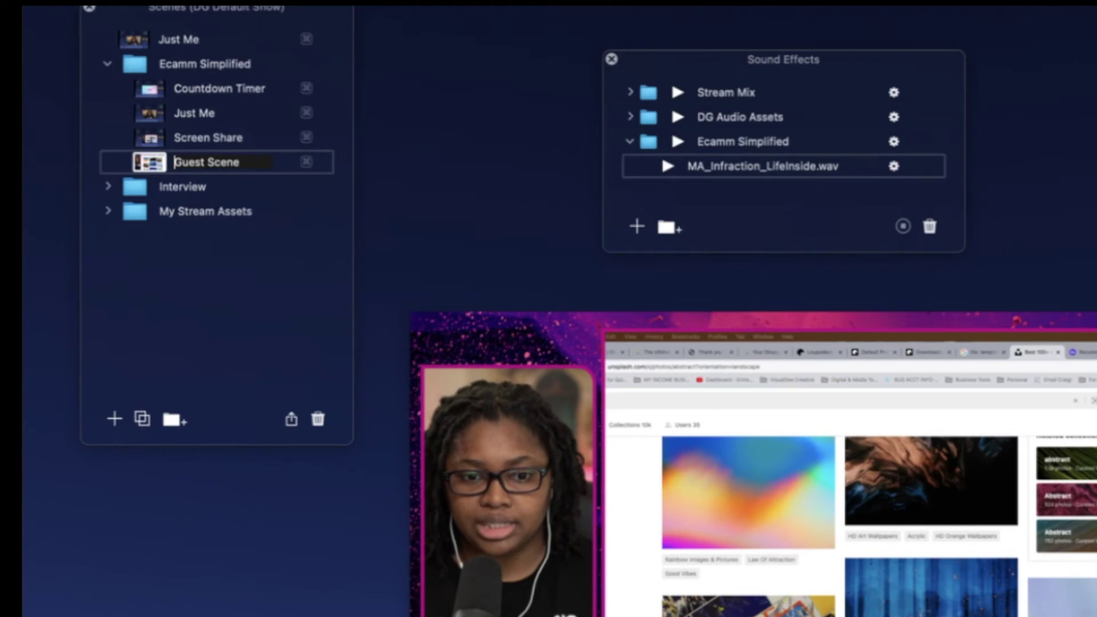
{"action": "type", "text": "1"}
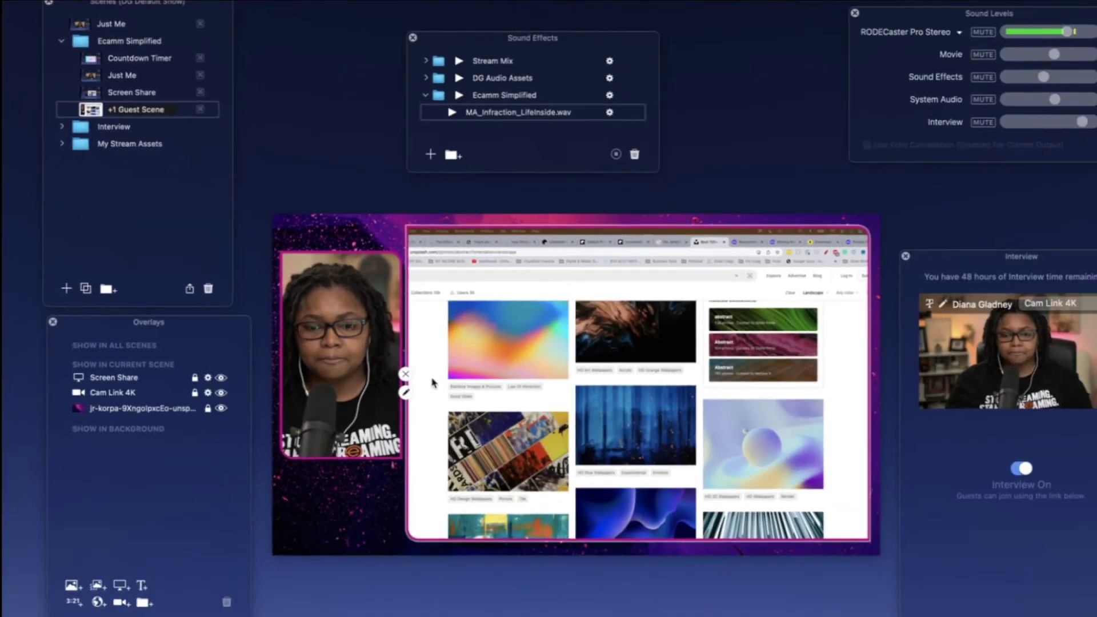
Hide the Screen Share overlay in the +1 Guest Scene, then close and reopen the Interview window
{"action": "left_click", "coordinate": [405, 374]}
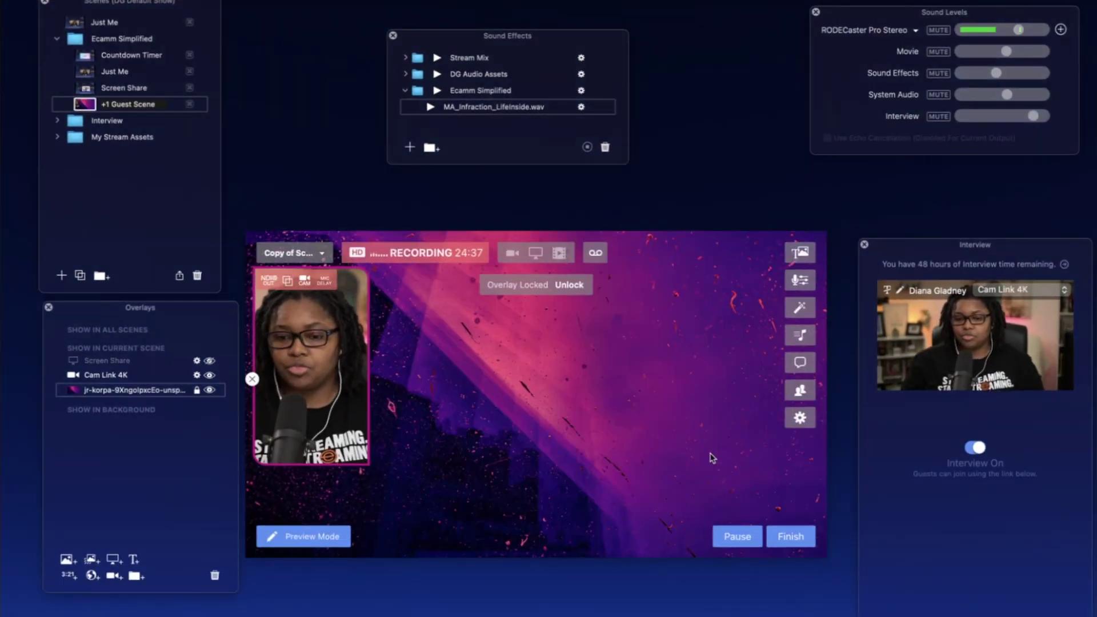
{"action": "left_click_drag", "start_coordinate": [643, 423], "coordinate": [648, 413]}
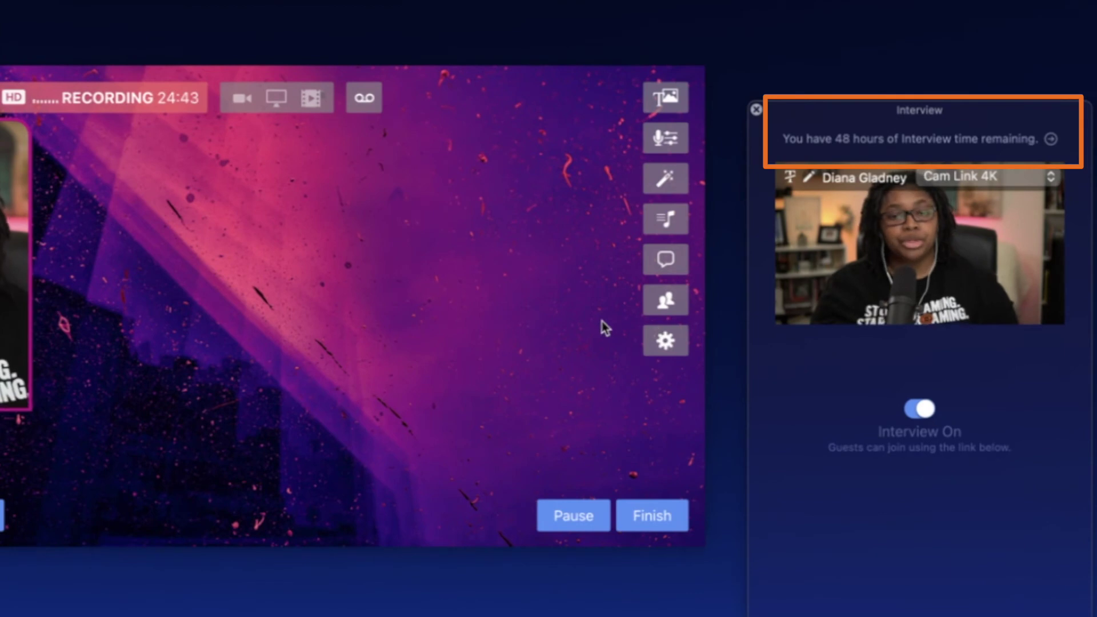
{"action": "left_click", "coordinate": [672, 308]}
{"action": "left_click", "coordinate": [669, 311]}
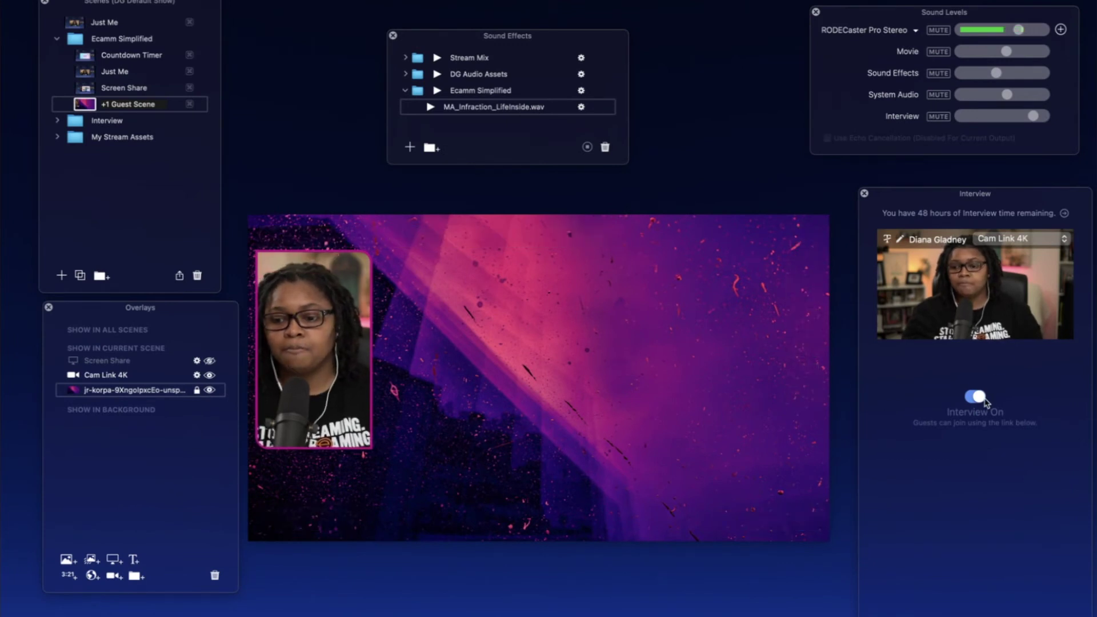
Switch Interview off, check the camera choices of the Cam Link 4K overlay, and switch Interview back on
{"action": "left_click", "coordinate": [971, 399]}
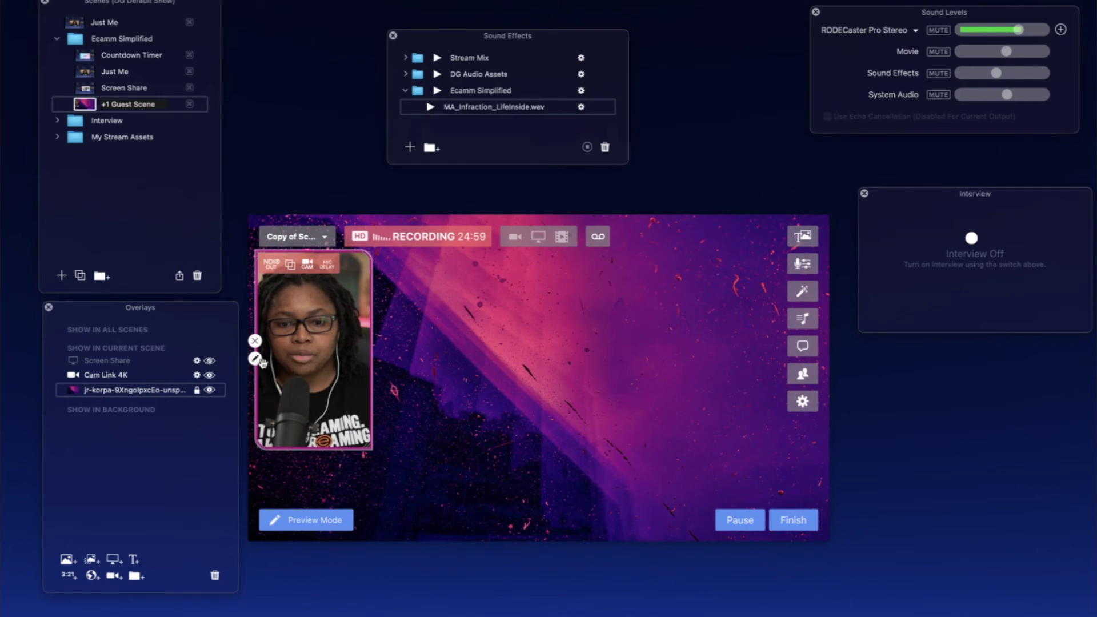
{"action": "mouse_move", "coordinate": [186, 323]}
{"action": "left_mouse_down"}
{"action": "mouse_move", "coordinate": [180, 397]}
{"action": "mouse_move", "coordinate": [188, 324]}
{"action": "left_mouse_up"}
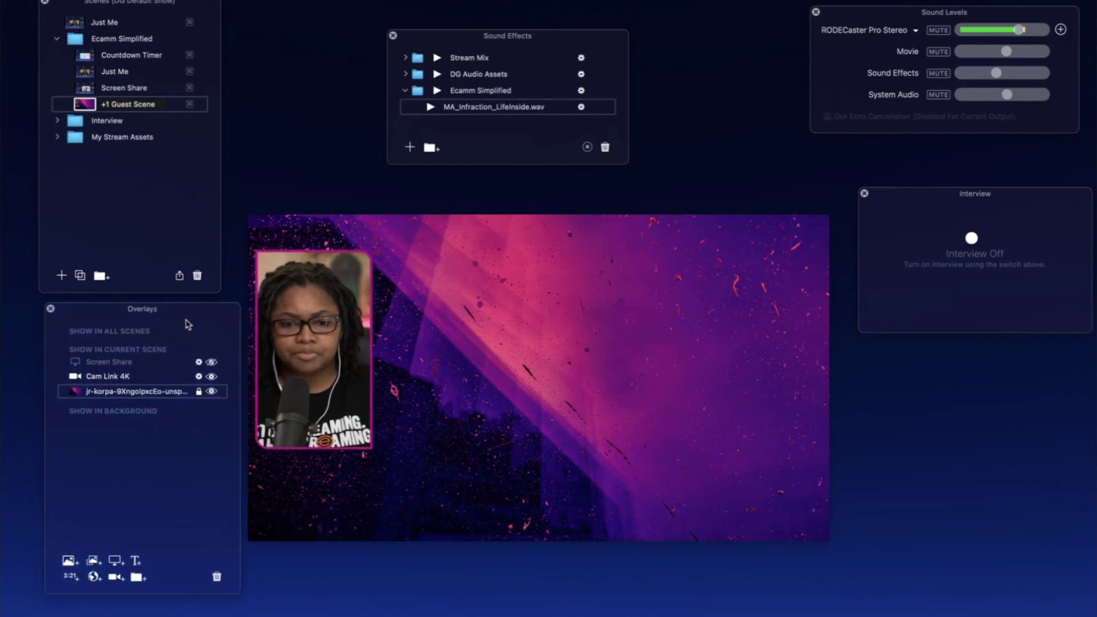
{"action": "left_click", "coordinate": [199, 376]}
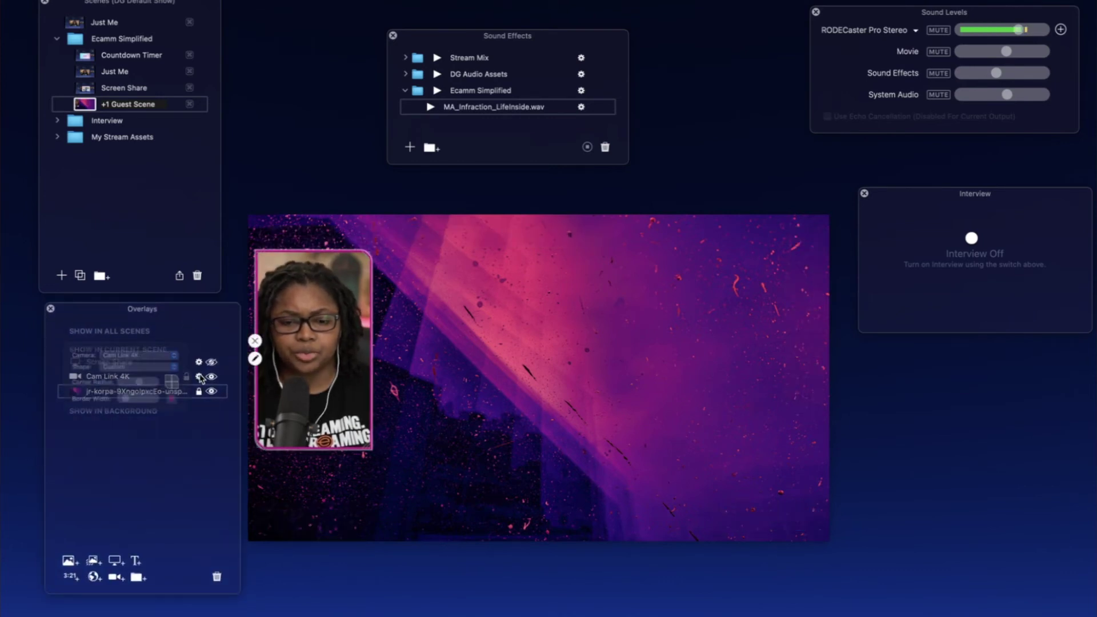
{"action": "left_click", "coordinate": [119, 349]}
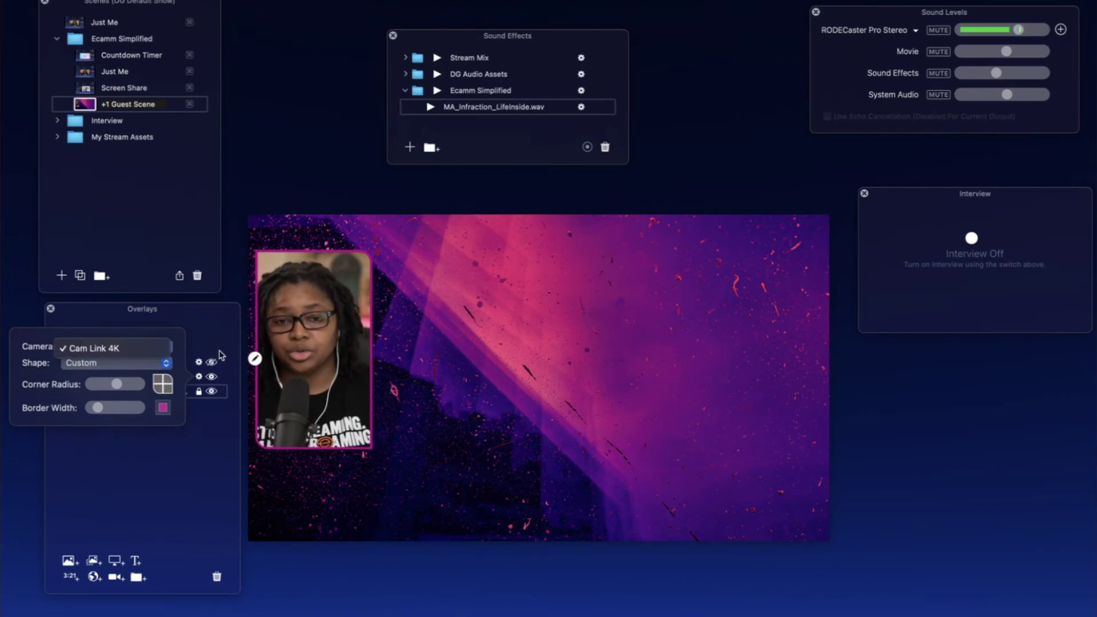
{"action": "left_click", "coordinate": [637, 359]}
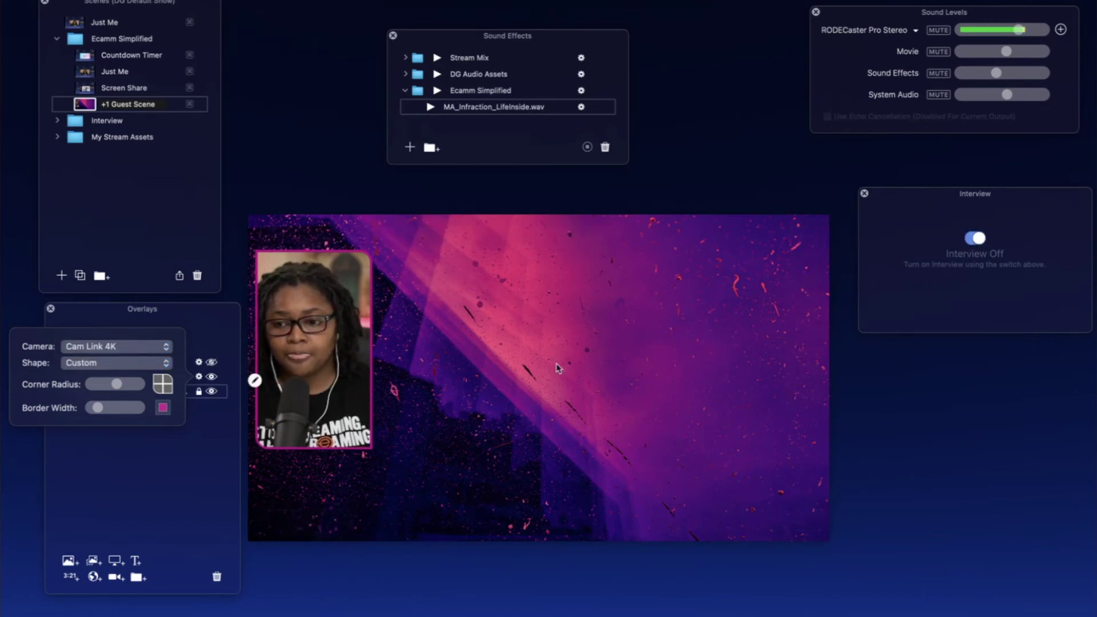
Enlarge the Cam Link 4K overlay to fill most of the scene's left half and add a hidden duplicate of it
{"action": "left_click_drag", "start_coordinate": [408, 445], "coordinate": [549, 504]}
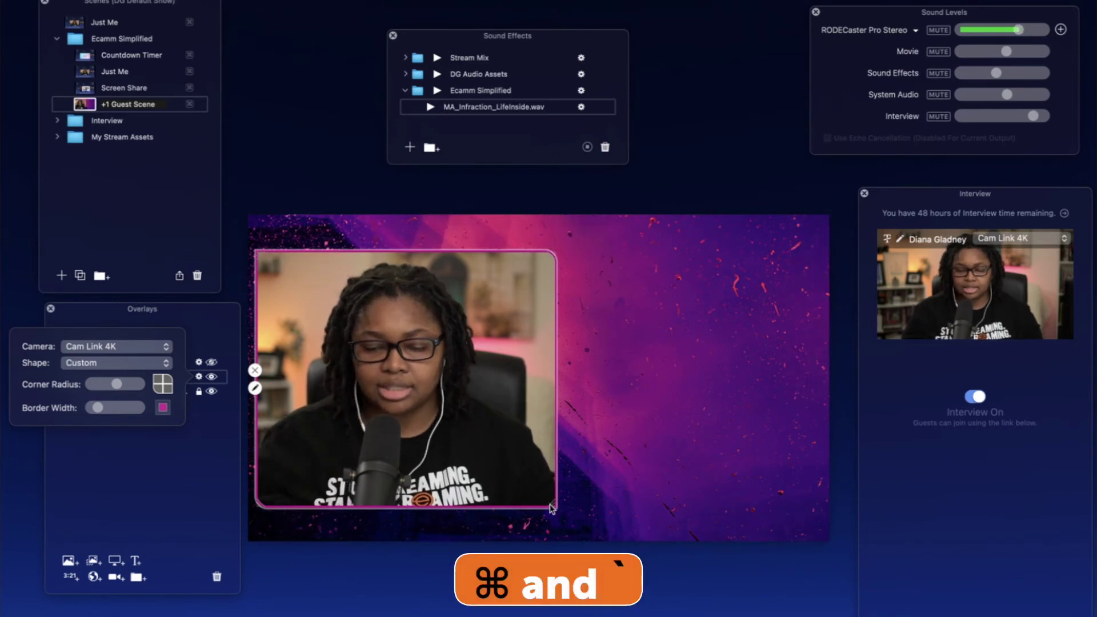
{"action": "key", "text": "super+d"}
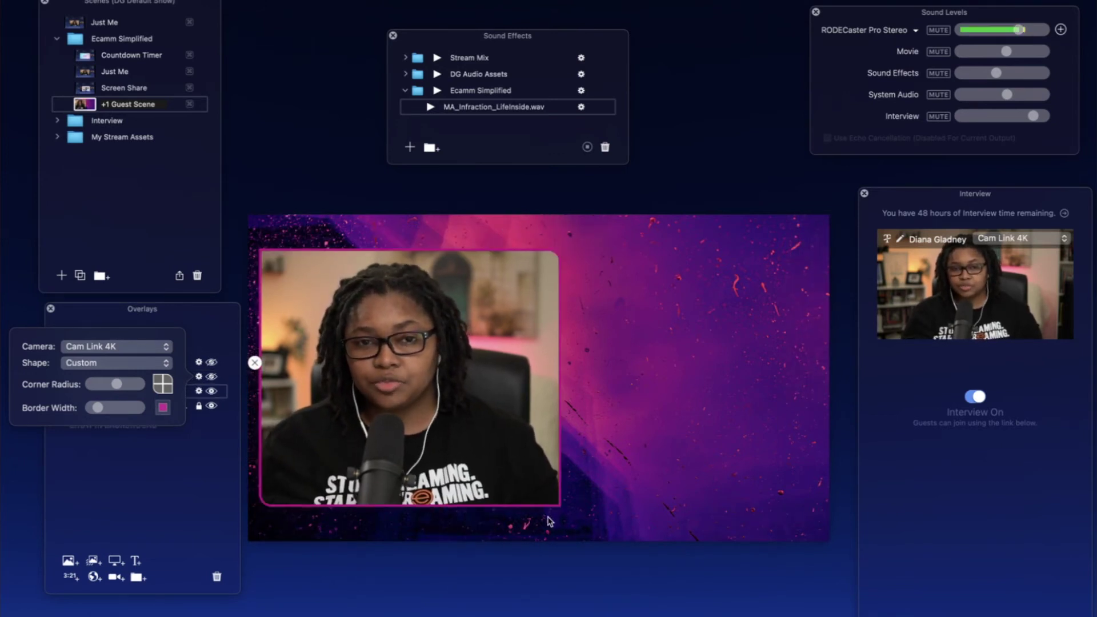
{"action": "left_click_drag", "start_coordinate": [555, 505], "coordinate": [526, 466]}
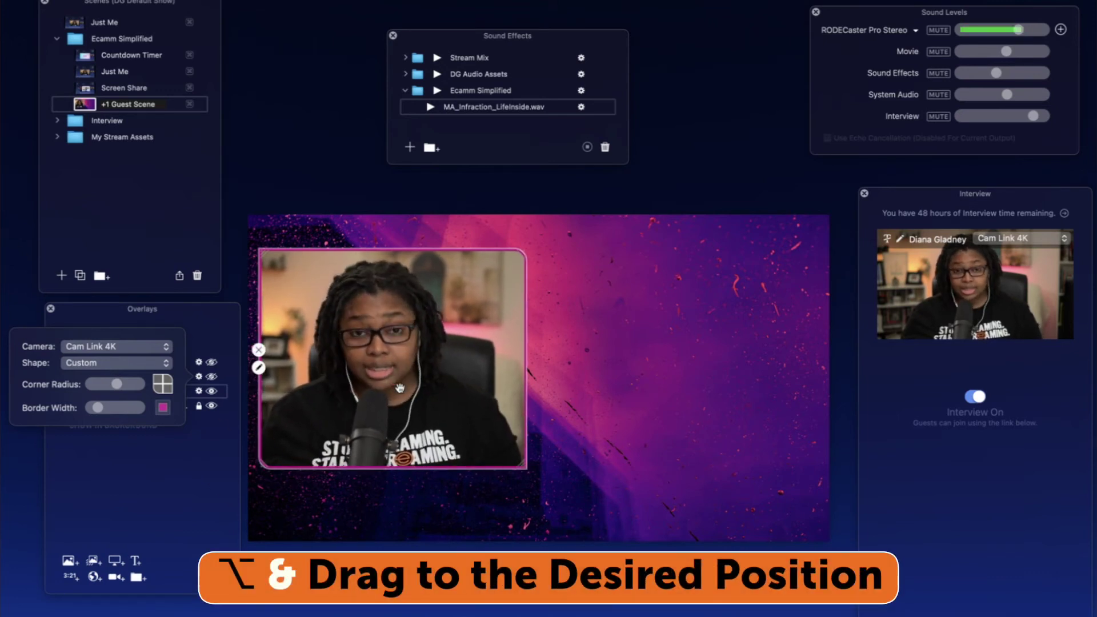
Center the camera overlay vertically, copy it to the scene's right half, and widen both frames to match
{"action": "mouse_move", "coordinate": [399, 388]}
{"action": "left_mouse_down"}
{"action": "mouse_move", "coordinate": [692, 389]}
{"action": "mouse_move", "coordinate": [400, 391]}
{"action": "mouse_move", "coordinate": [394, 408]}
{"action": "left_mouse_up"}
{"action": "left_click_drag", "start_coordinate": [636, 402], "coordinate": [635, 420]}
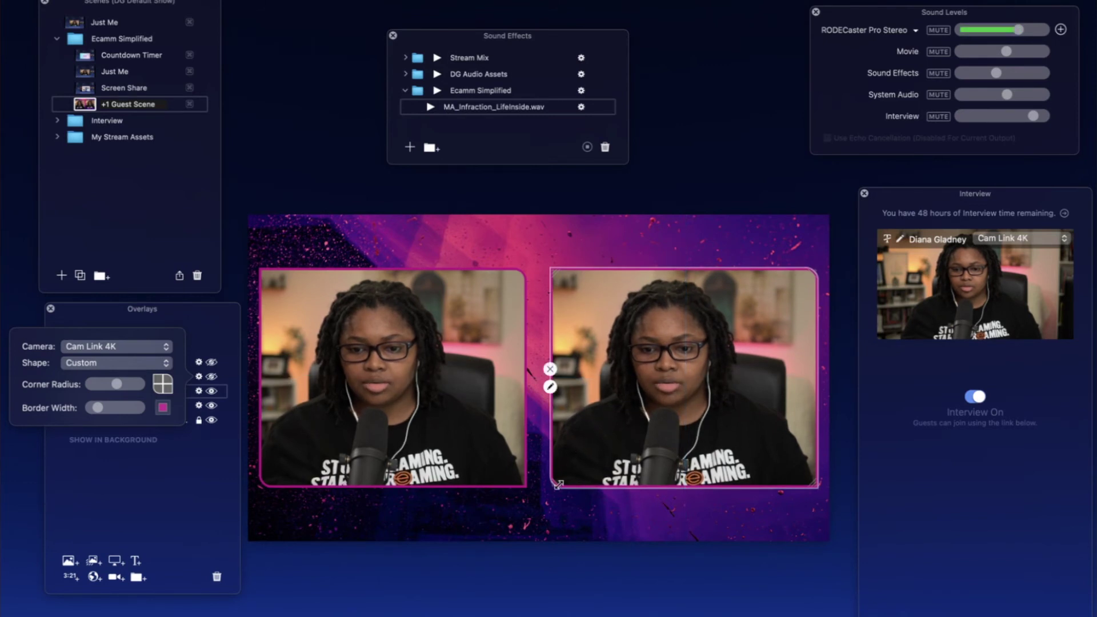
{"action": "left_click_drag", "start_coordinate": [558, 486], "coordinate": [525, 483]}
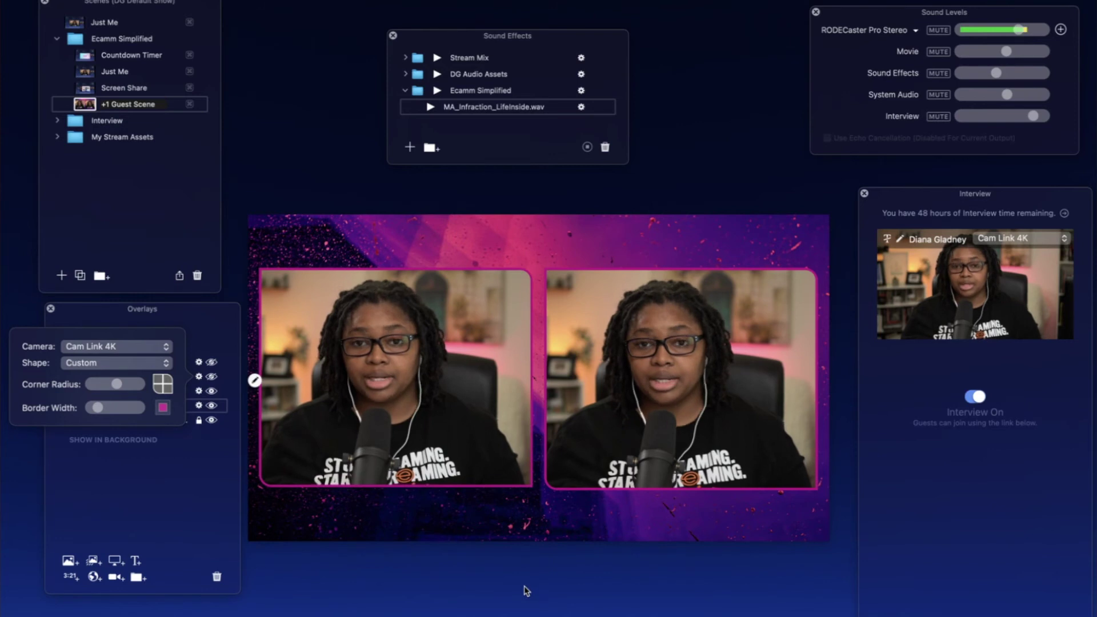
Set the camera of the right-hand overlay in the +1 Guest Scene to Guest 1
{"action": "left_click", "coordinate": [569, 413]}
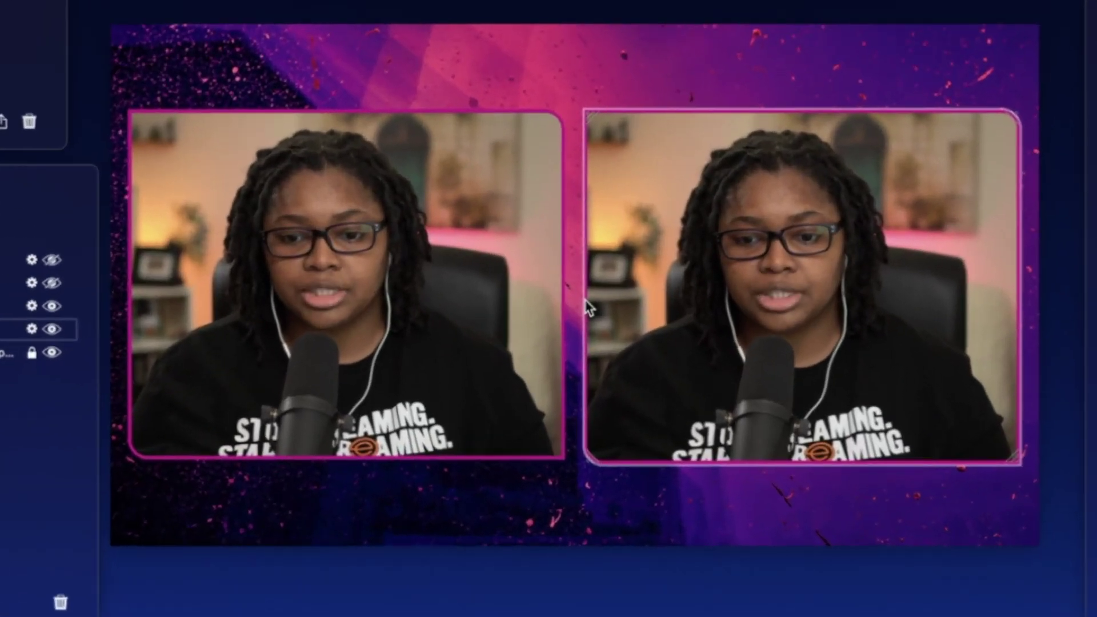
{"action": "left_click", "coordinate": [586, 303]}
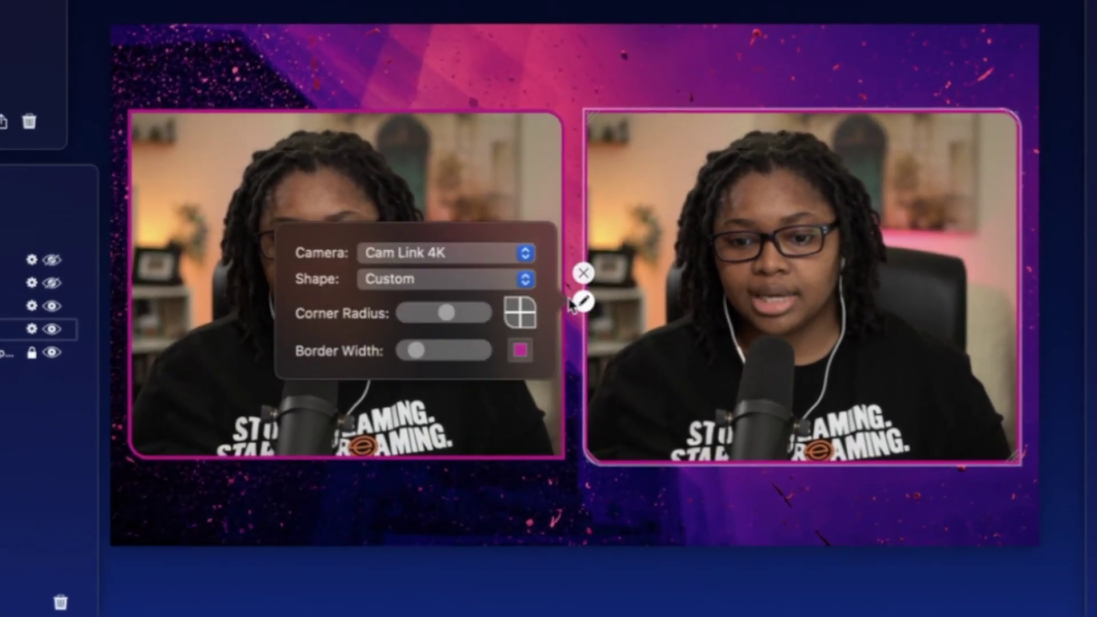
{"action": "left_click", "coordinate": [457, 256]}
{"action": "left_click", "coordinate": [452, 279]}
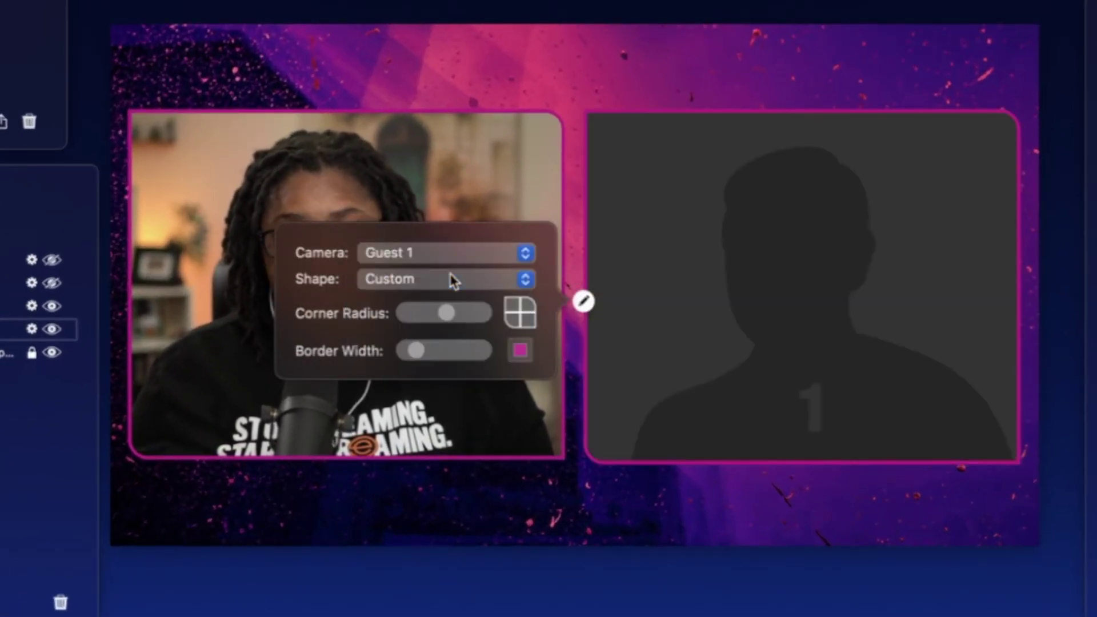
{"action": "left_click", "coordinate": [112, 238]}
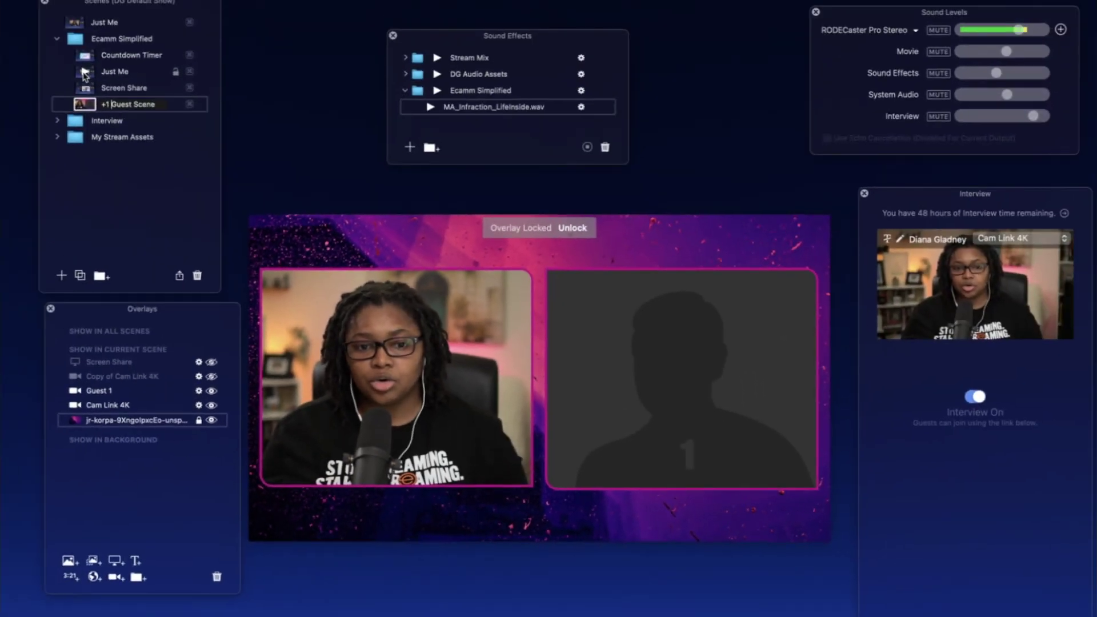
Preview the Just Me scene and return to the +1 Guest Scene to compare them
{"action": "left_click", "coordinate": [24, 1]}
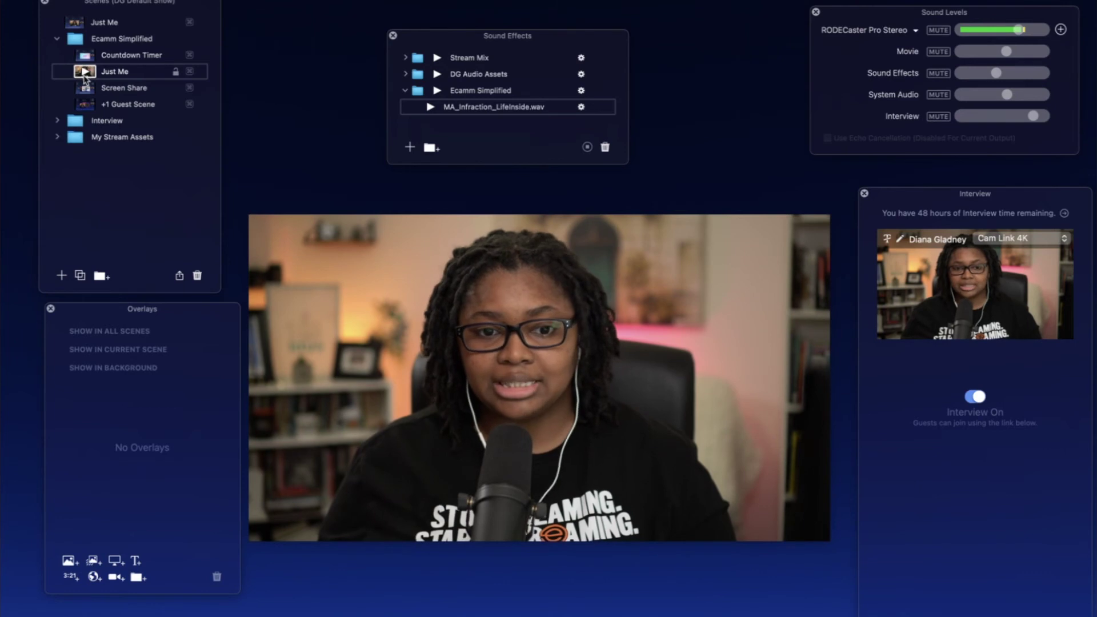
{"action": "left_click", "coordinate": [86, 104]}
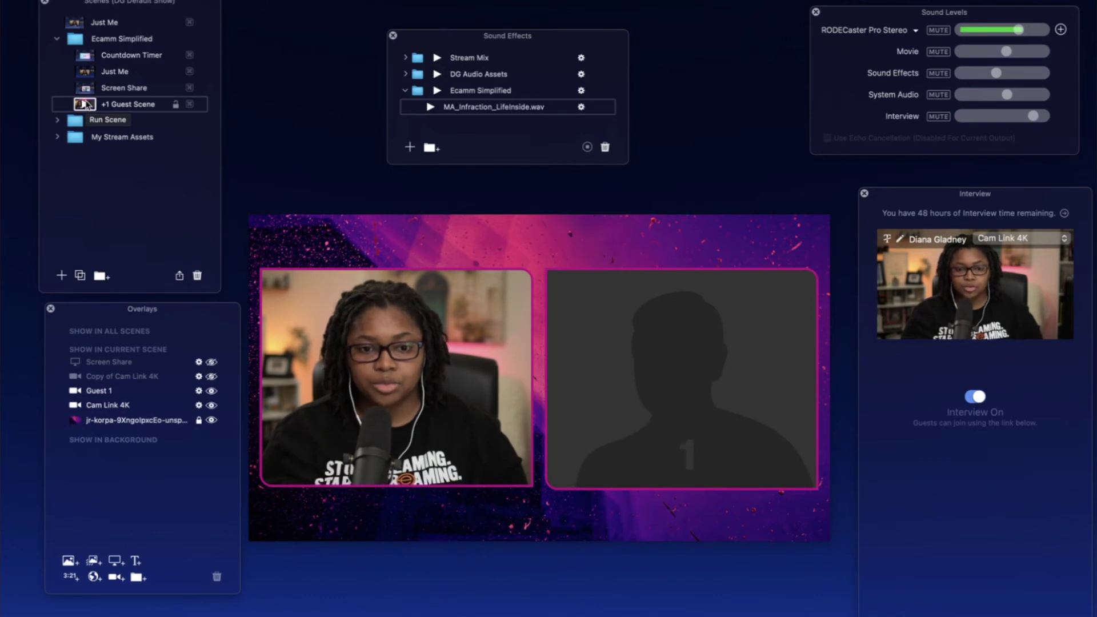
Duplicate the Screen Share scene and name the copy +1 Screen Share
{"action": "left_click", "coordinate": [84, 89]}
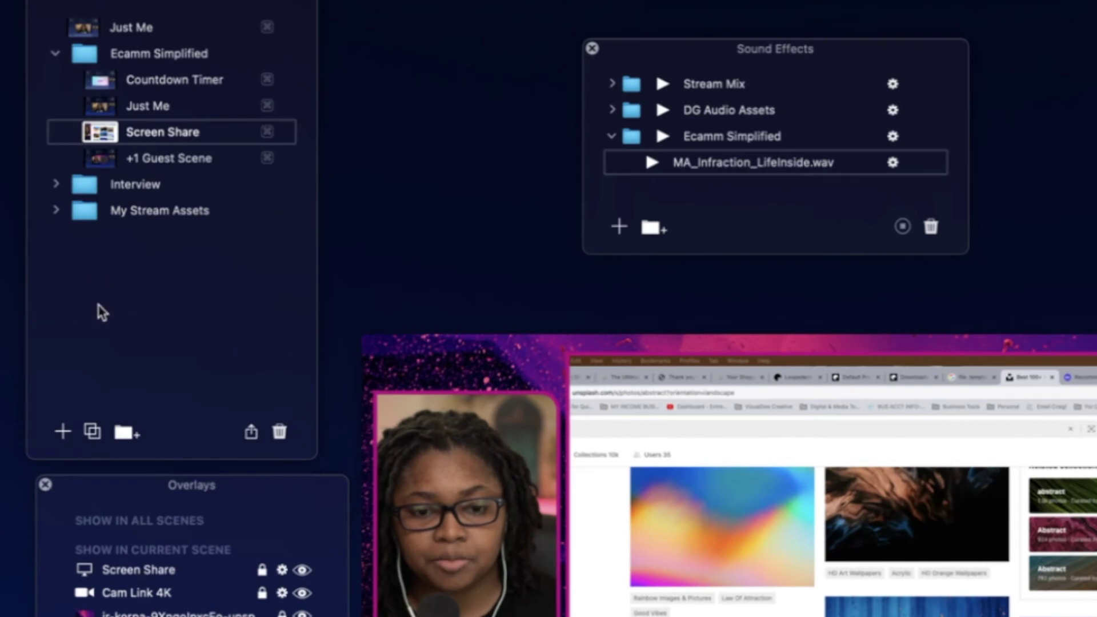
{"action": "left_click", "coordinate": [92, 431]}
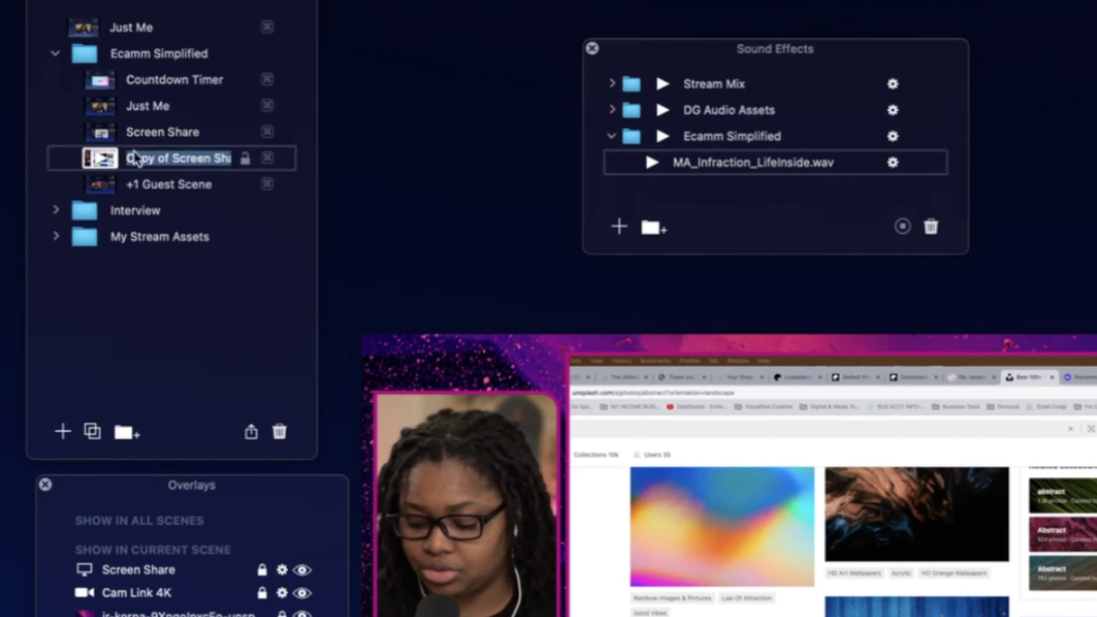
{"action": "type", "text": "+1 "}
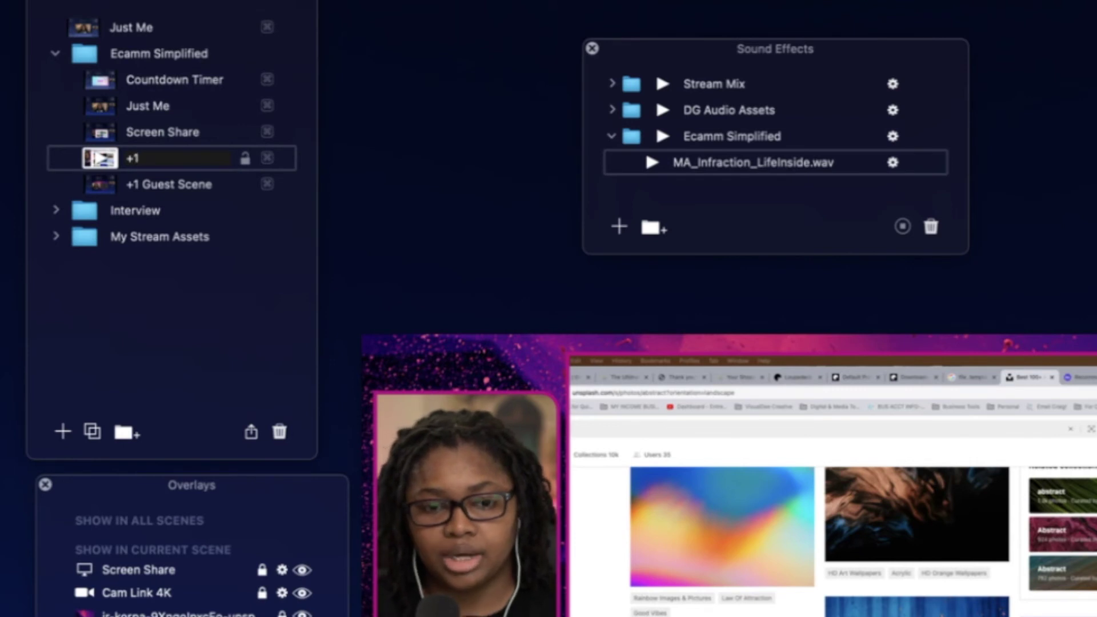
{"action": "type", "text": "Screen Share"}
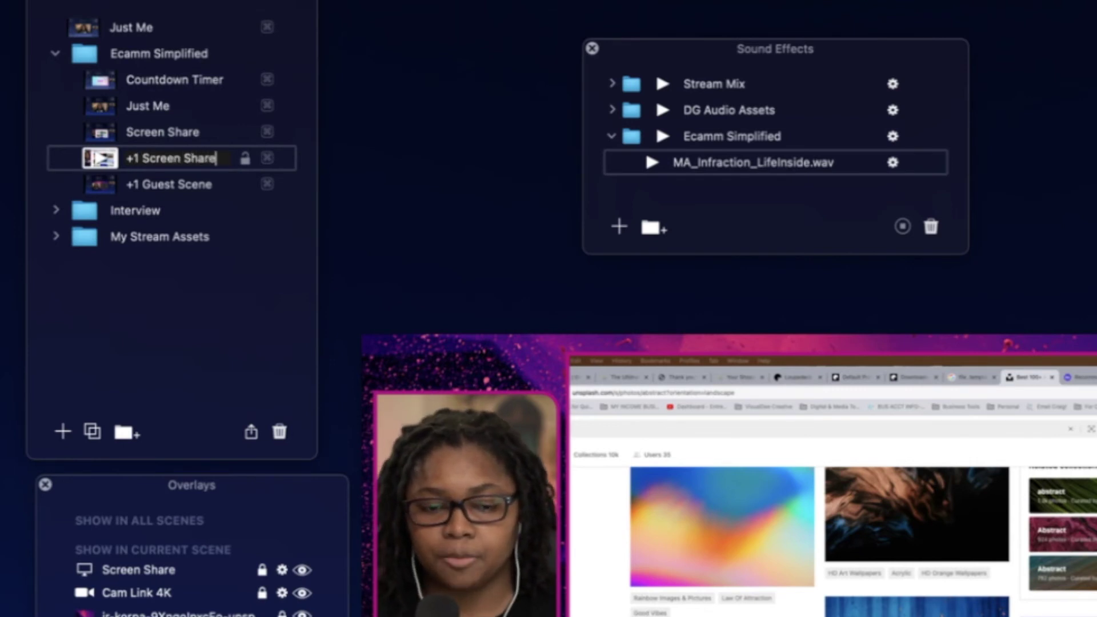
Unlock the Cam Link 4K overlay and shorten it to a small frame beside the top of the screen share
{"action": "mouse_move", "coordinate": [440, 594]}
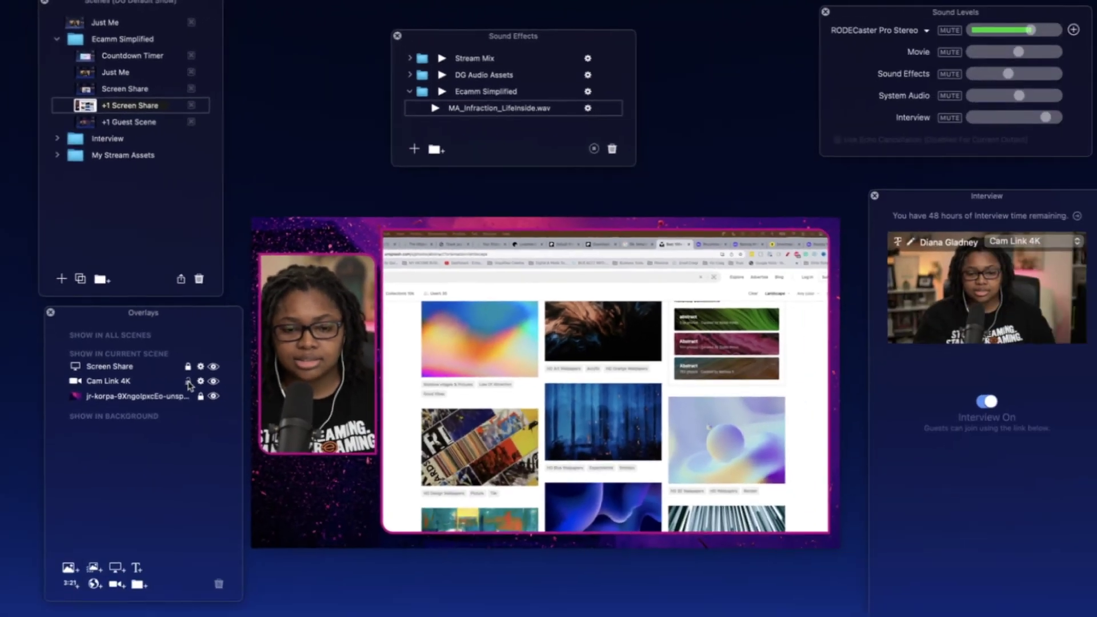
{"action": "left_click", "coordinate": [510, 570]}
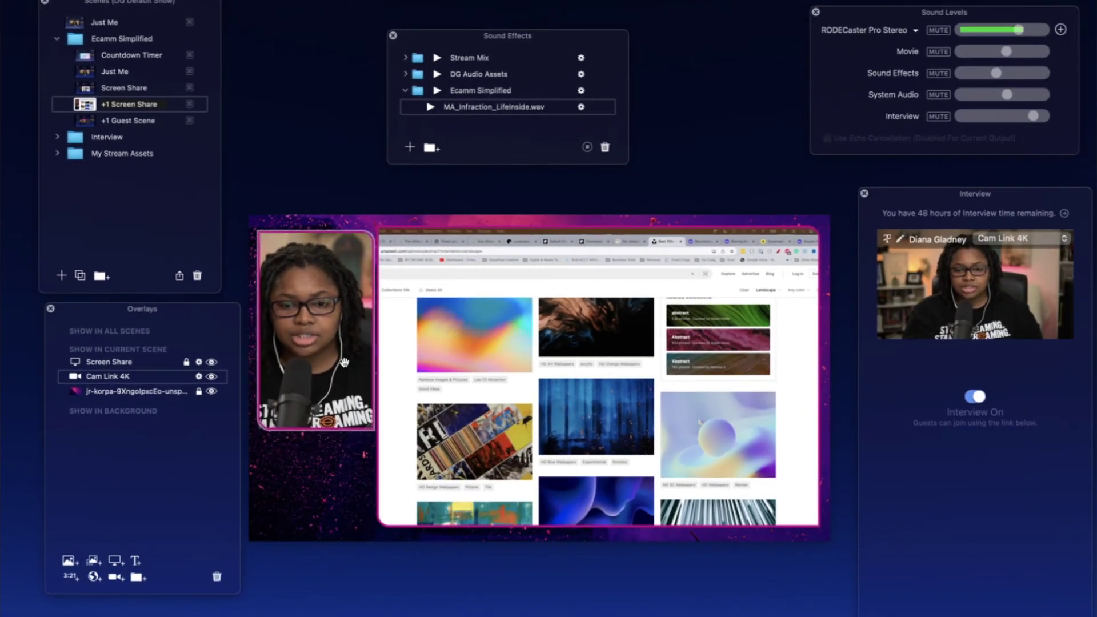
{"action": "mouse_move", "coordinate": [348, 365]}
{"action": "left_click_drag", "start_coordinate": [368, 422], "coordinate": [360, 337]}
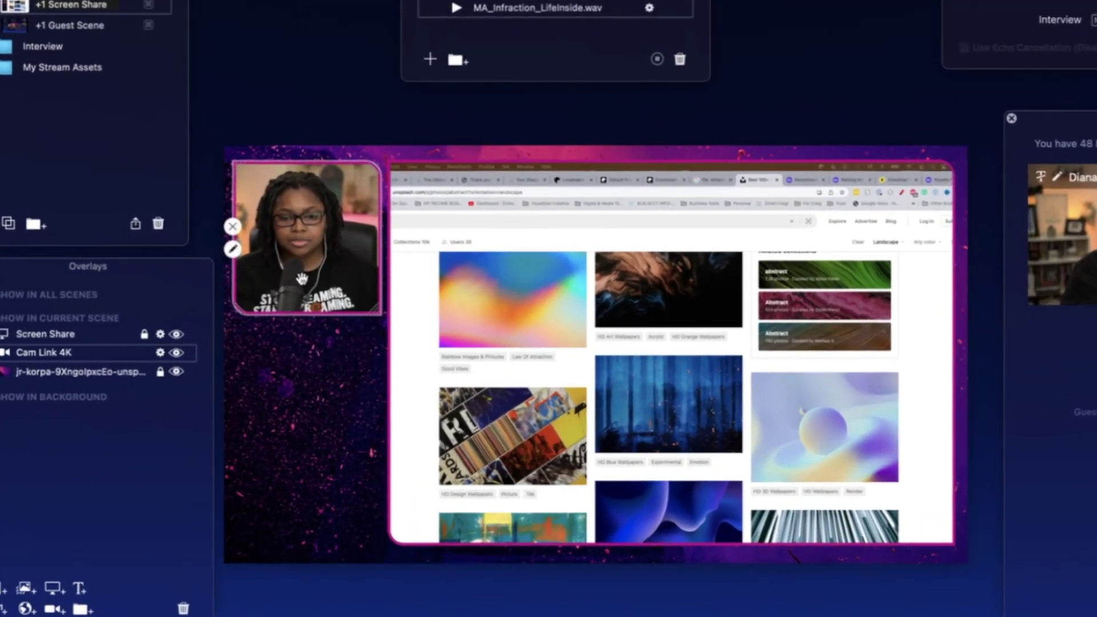
Copy the small Cam Link 4K overlay directly below the original and resize the copy slightly to fit beside the screen share
{"action": "left_click_drag", "start_coordinate": [302, 279], "coordinate": [303, 428]}
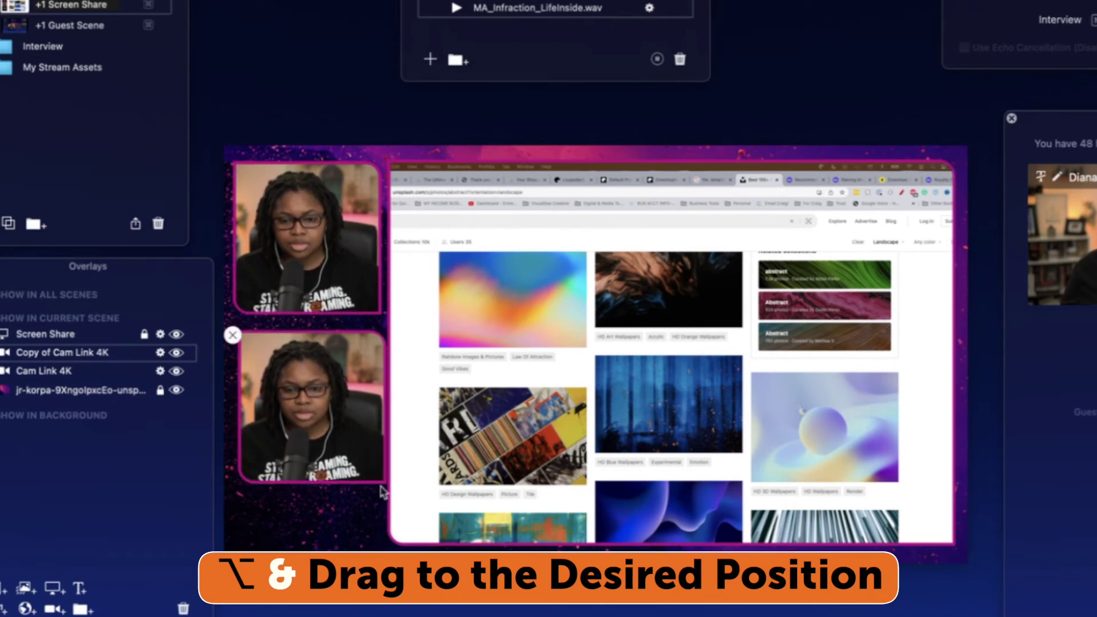
{"action": "left_click_drag", "start_coordinate": [384, 484], "coordinate": [379, 479]}
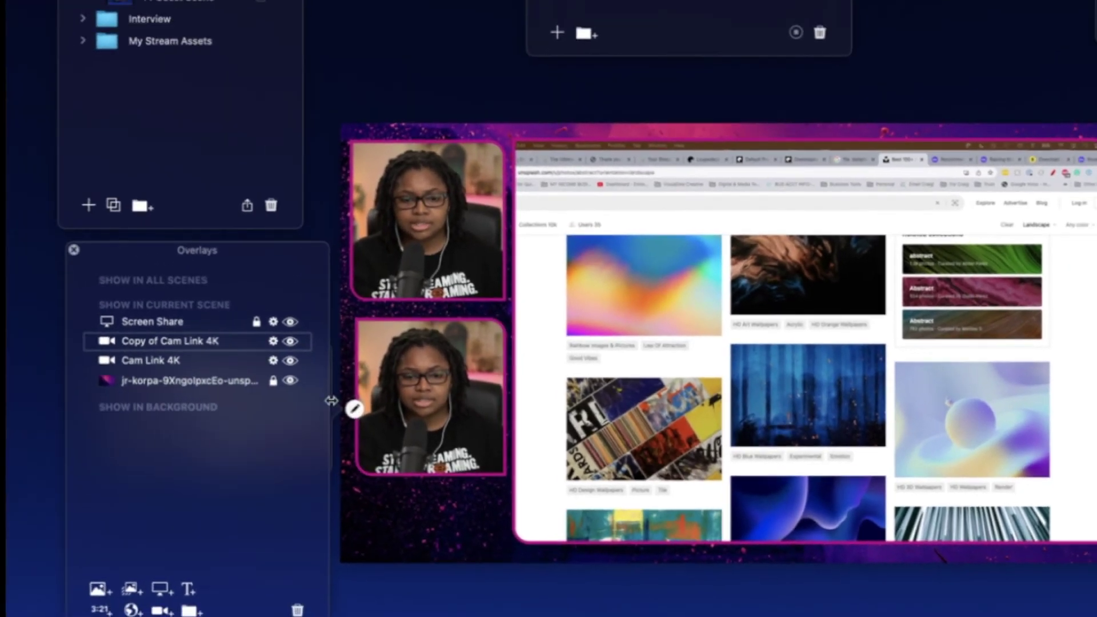
Set the camera of the Copy of Cam Link 4K overlay to Guest 1
{"action": "left_click", "coordinate": [354, 409]}
{"action": "left_click", "coordinate": [223, 300]}
{"action": "left_click", "coordinate": [225, 321]}
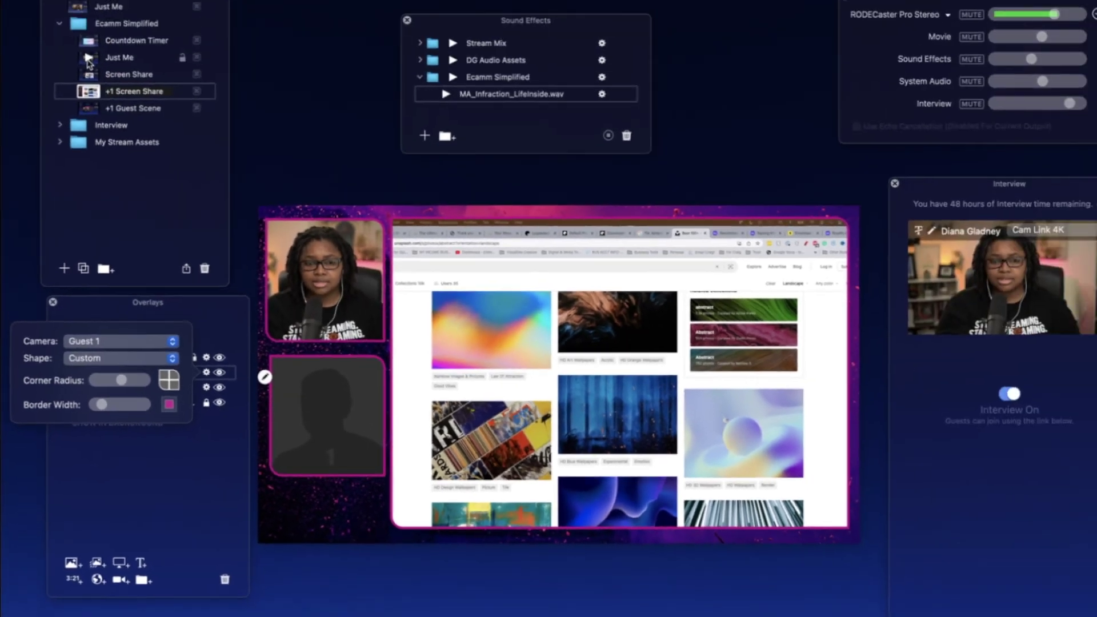
Preview the Just Me, Screen Share, +1 Screen Share and +1 Guest Scene scenes one after another
{"action": "left_click", "coordinate": [85, 71]}
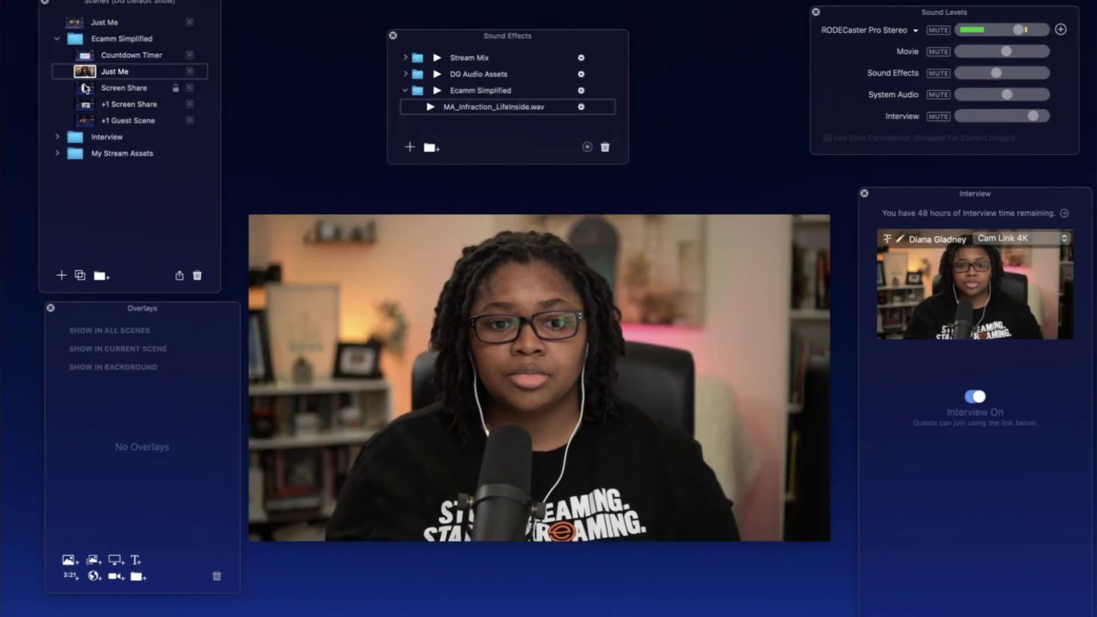
{"action": "left_click", "coordinate": [85, 88]}
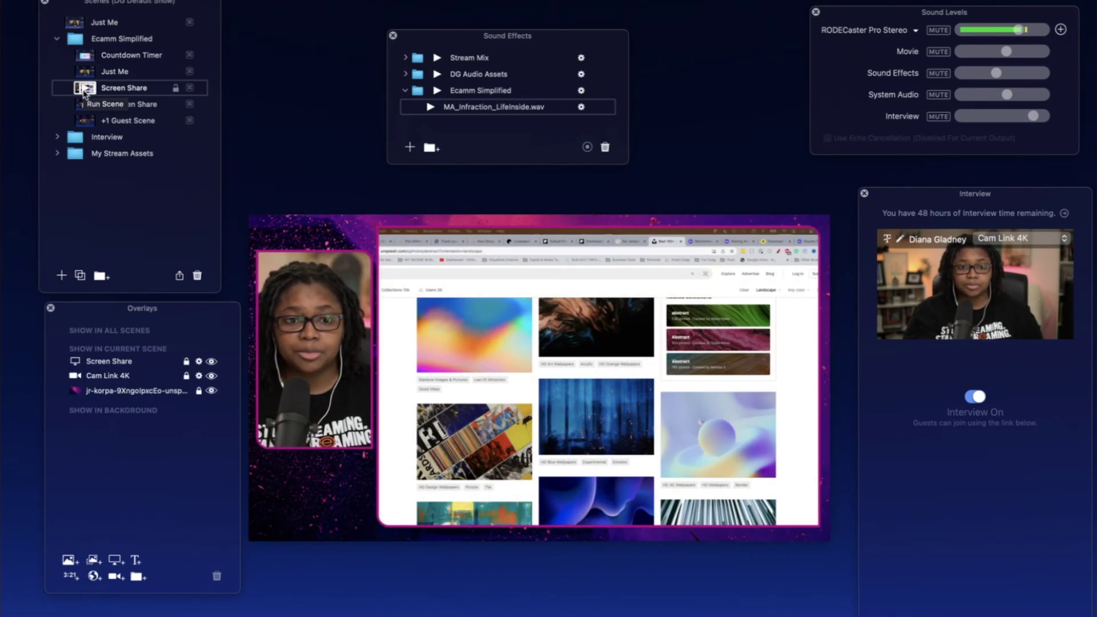
{"action": "left_click", "coordinate": [84, 105]}
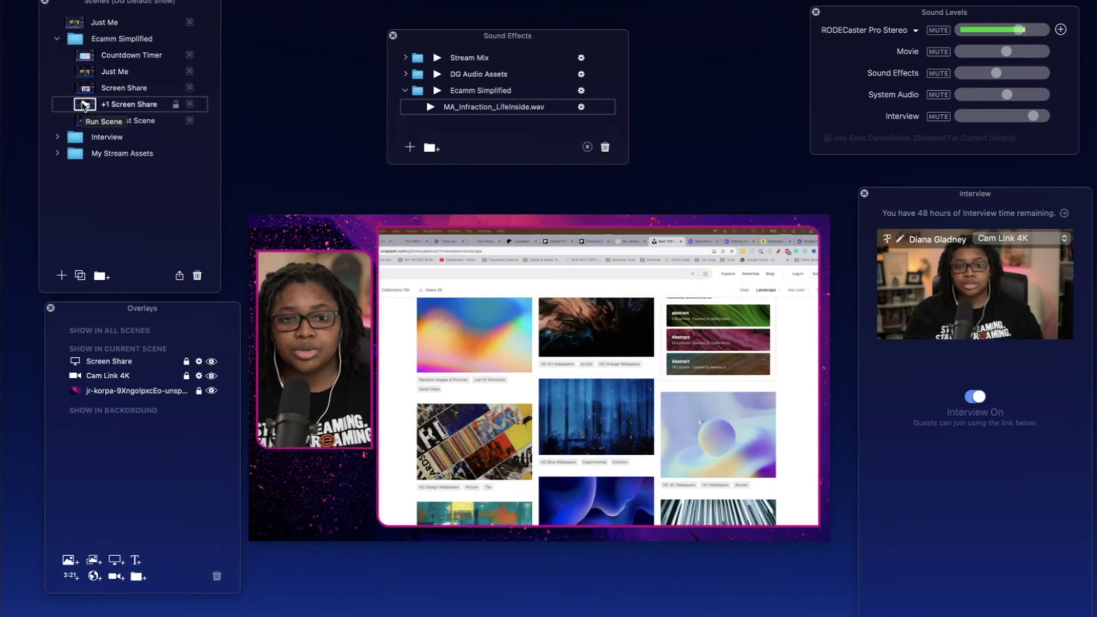
{"action": "left_click", "coordinate": [85, 105]}
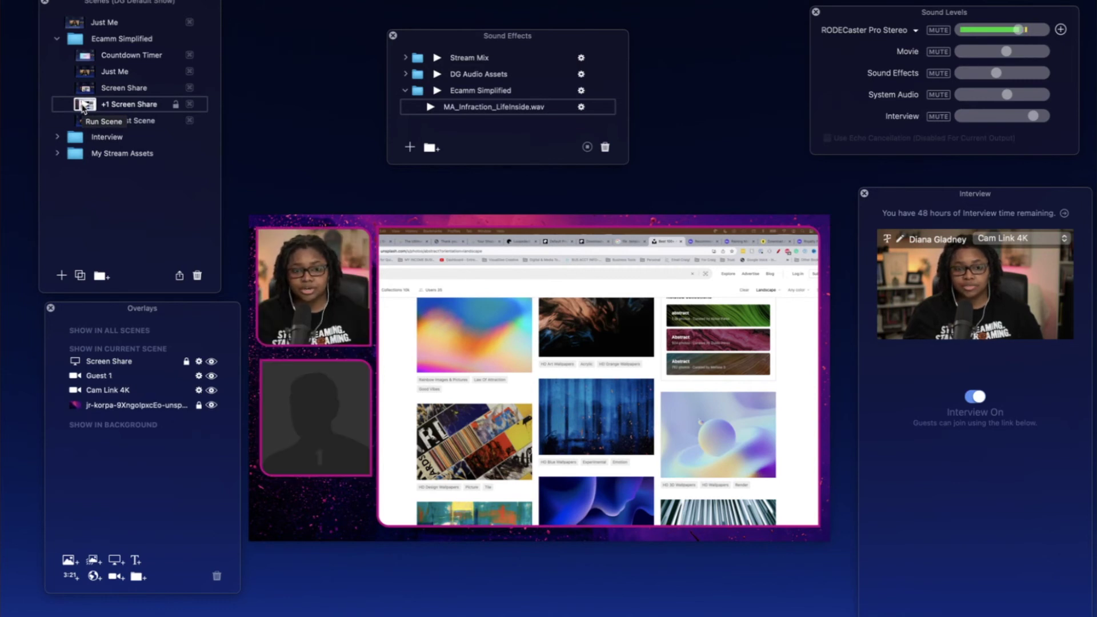
{"action": "left_click", "coordinate": [84, 120]}
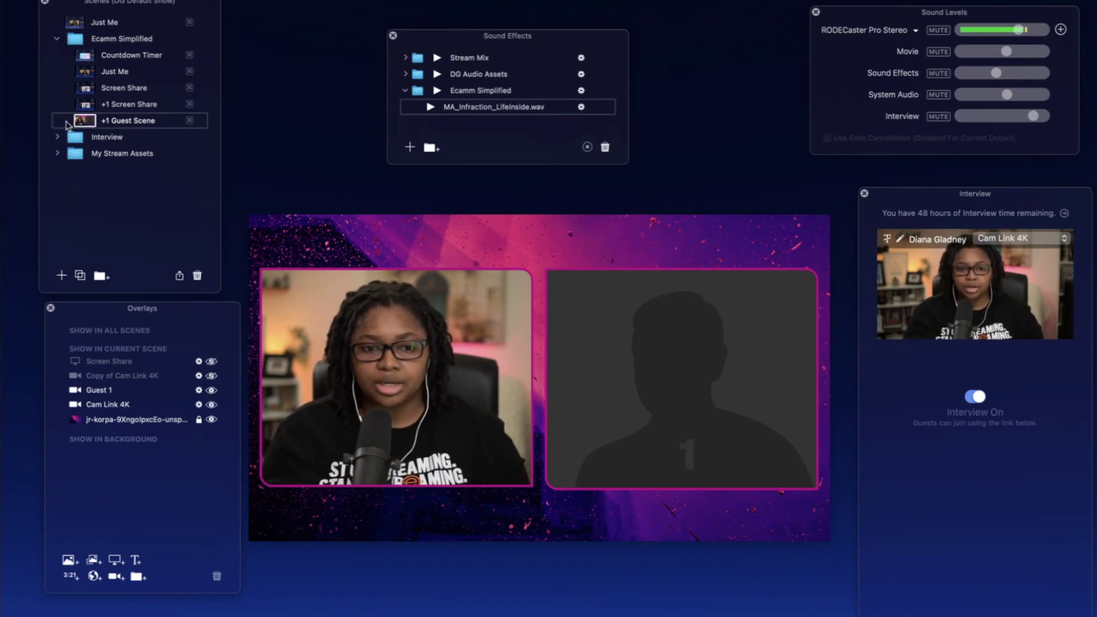
Add a group inside the Ecamm Simplified folder, enter the name +1 Guest, and place the group directly below Just Me
{"action": "left_click", "coordinate": [76, 41]}
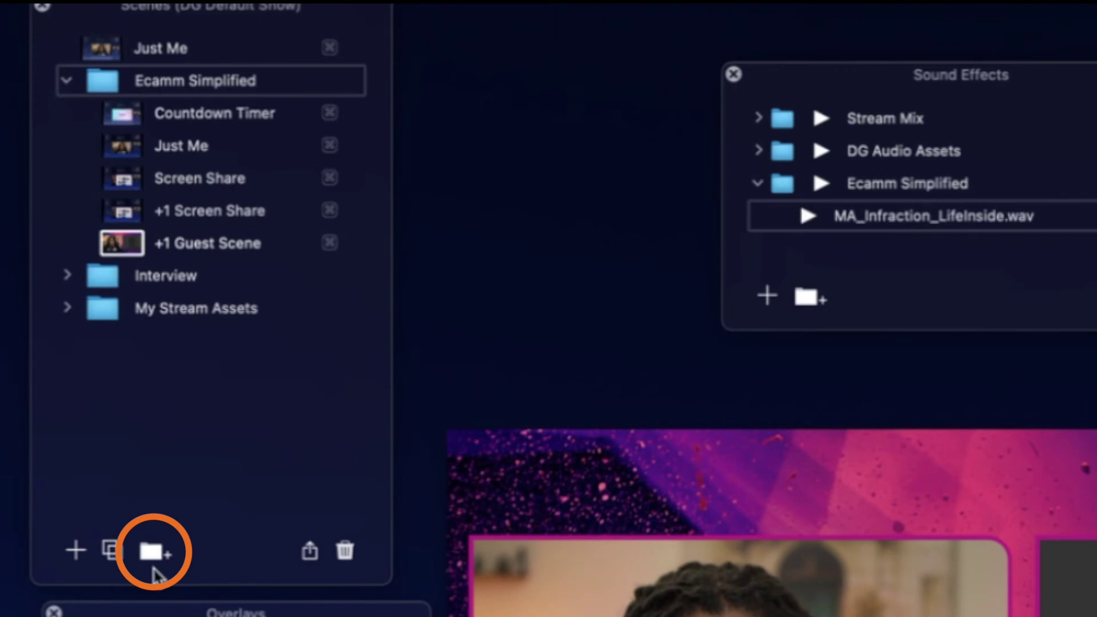
{"action": "left_click", "coordinate": [153, 554]}
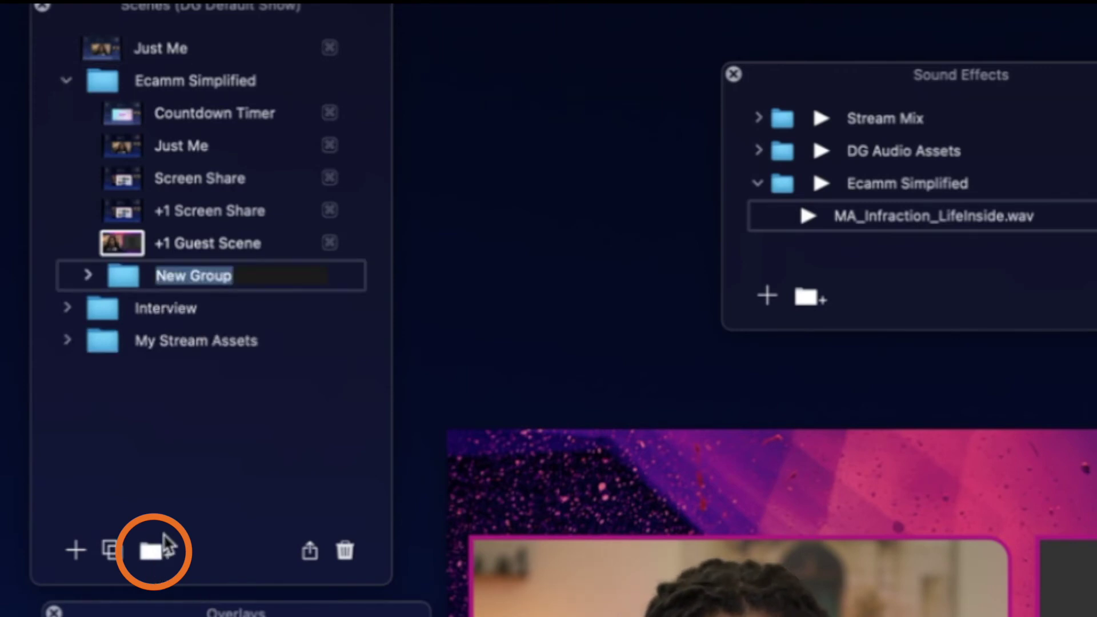
{"action": "type", "text": "+1 Guest"}
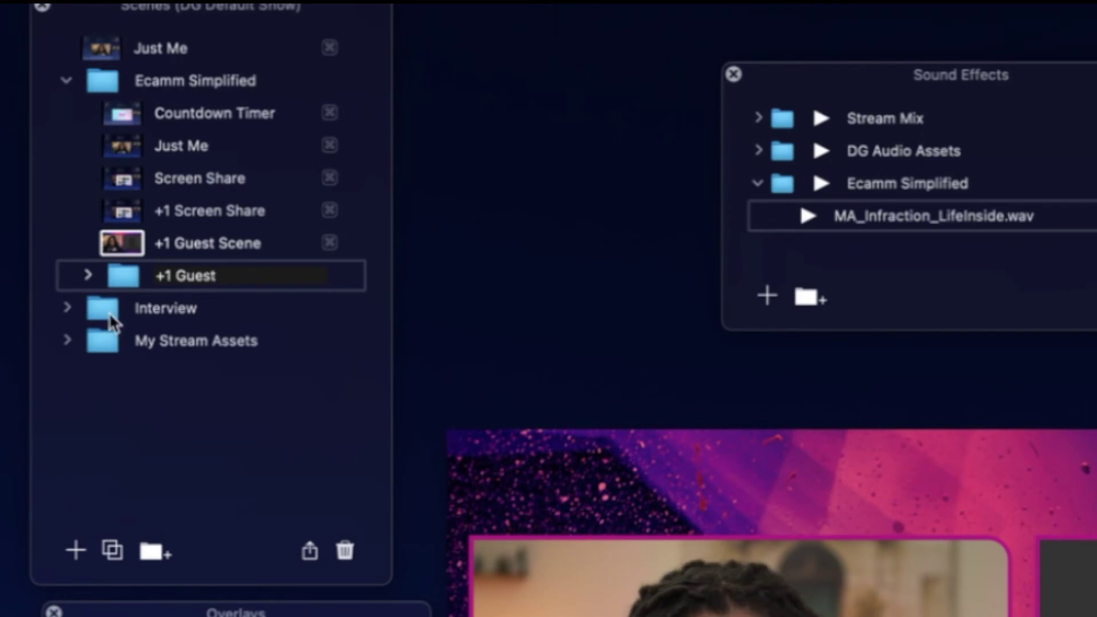
{"action": "mouse_move", "coordinate": [89, 259]}
{"action": "left_mouse_down"}
{"action": "mouse_move", "coordinate": [147, 136]}
{"action": "mouse_move", "coordinate": [147, 108]}
{"action": "mouse_move", "coordinate": [154, 161]}
{"action": "left_mouse_up"}
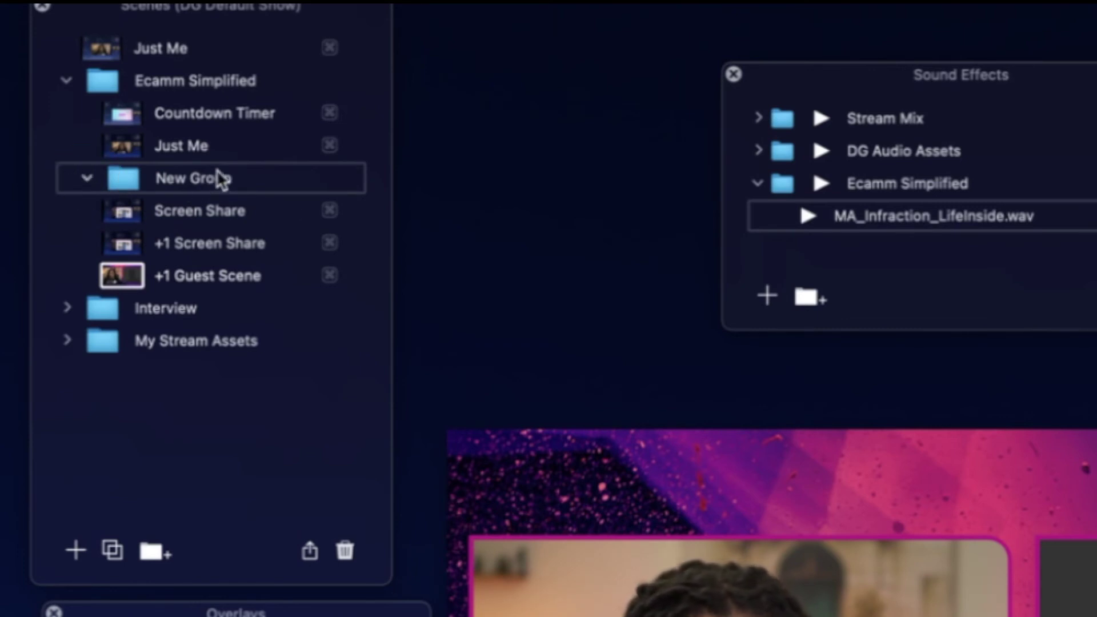
Move the +1 Screen Share and +1 Guest Scene scenes into the new group and collapse it
{"action": "left_click_drag", "start_coordinate": [190, 251], "coordinate": [171, 209]}
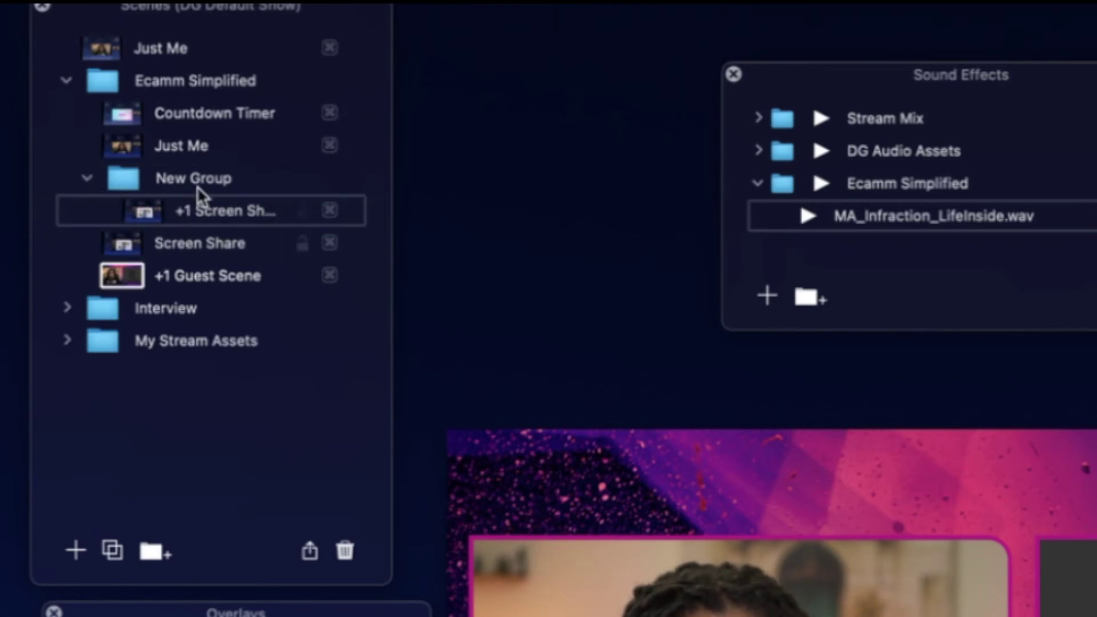
{"action": "left_click_drag", "start_coordinate": [163, 278], "coordinate": [174, 250]}
{"action": "left_click", "coordinate": [82, 178]}
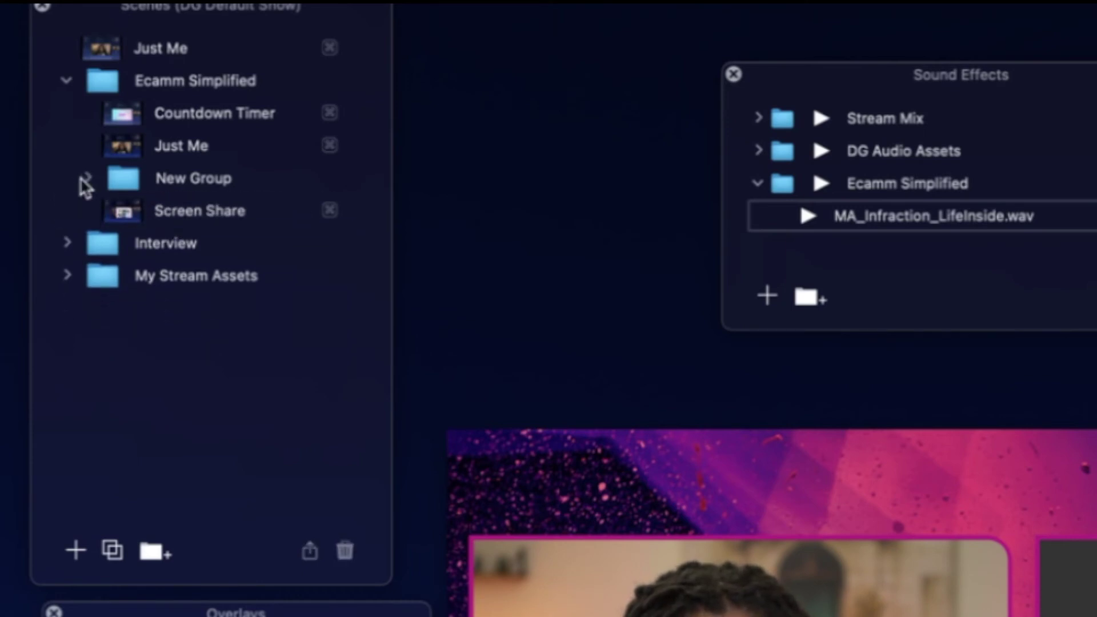
Rename the new group +1 Guest and move the Screen Share scene above it, directly below Just Me
{"action": "double_click", "coordinate": [160, 179]}
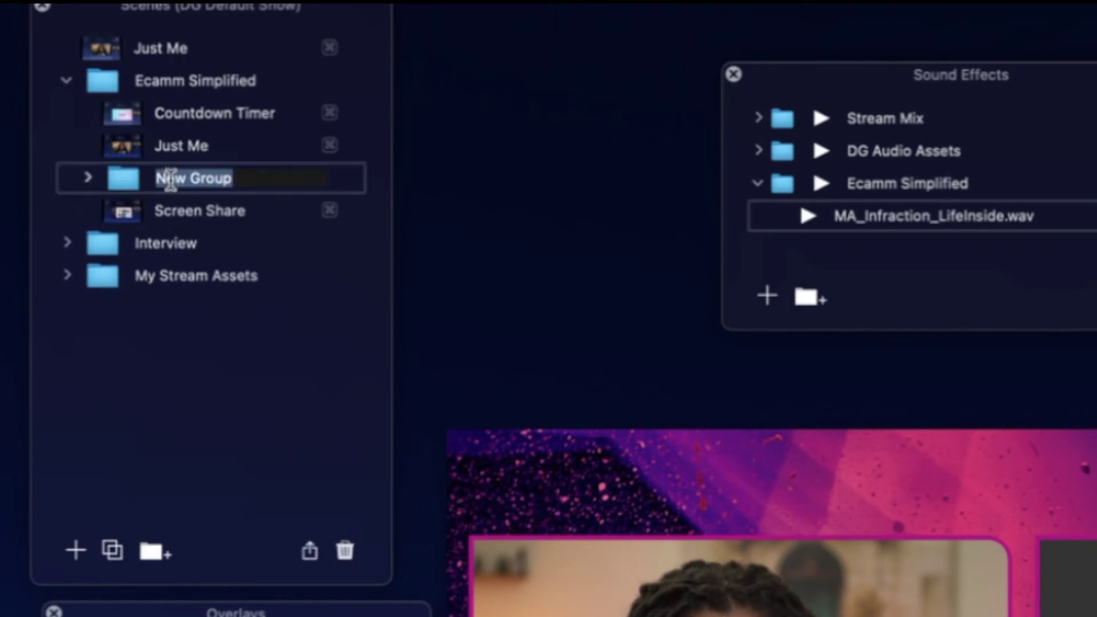
{"action": "type", "text": "+1 G"}
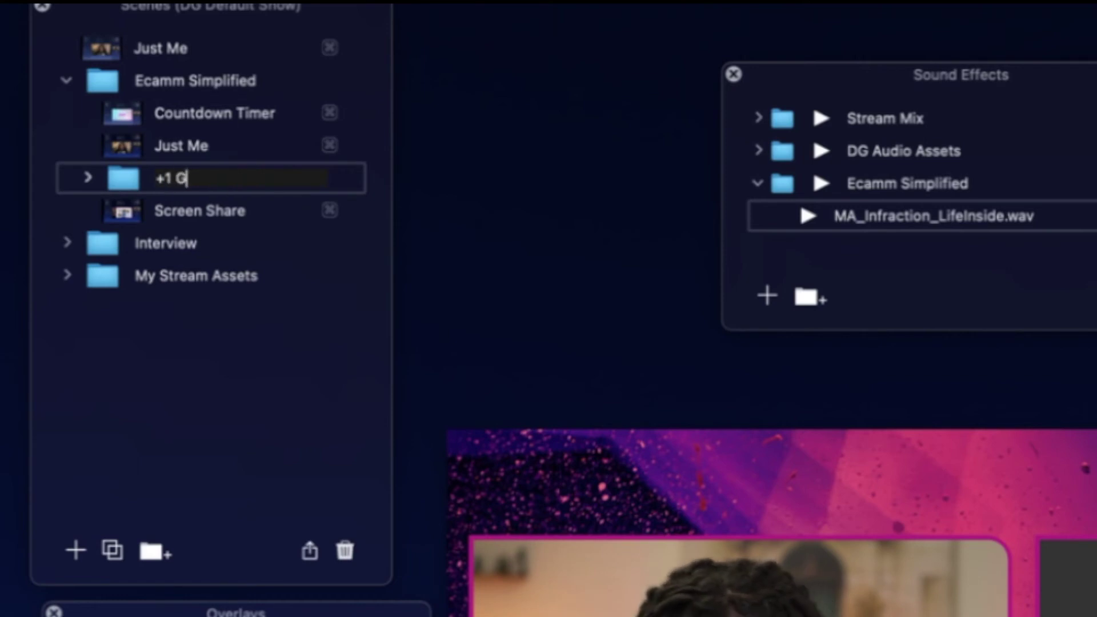
{"action": "type", "text": "uest"}
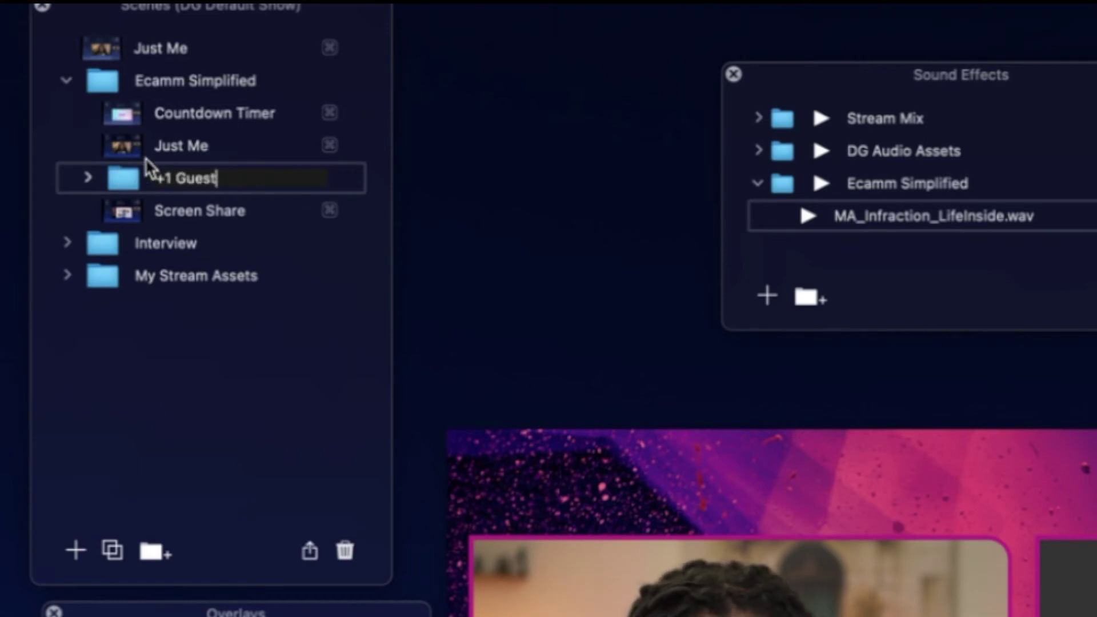
{"action": "left_click", "coordinate": [127, 147]}
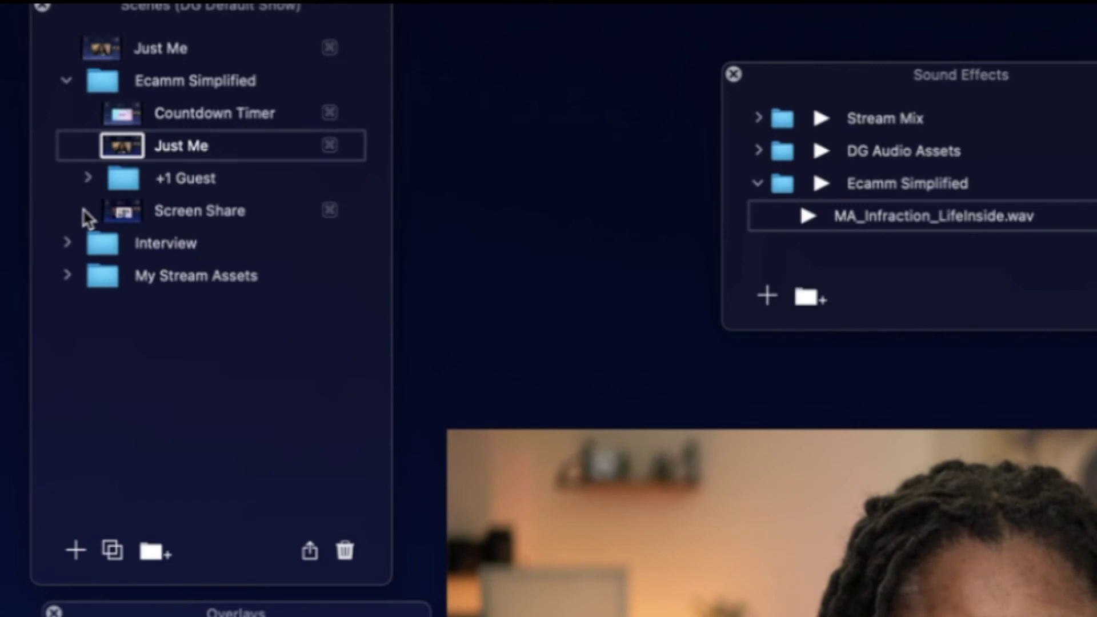
{"action": "left_click", "coordinate": [95, 212]}
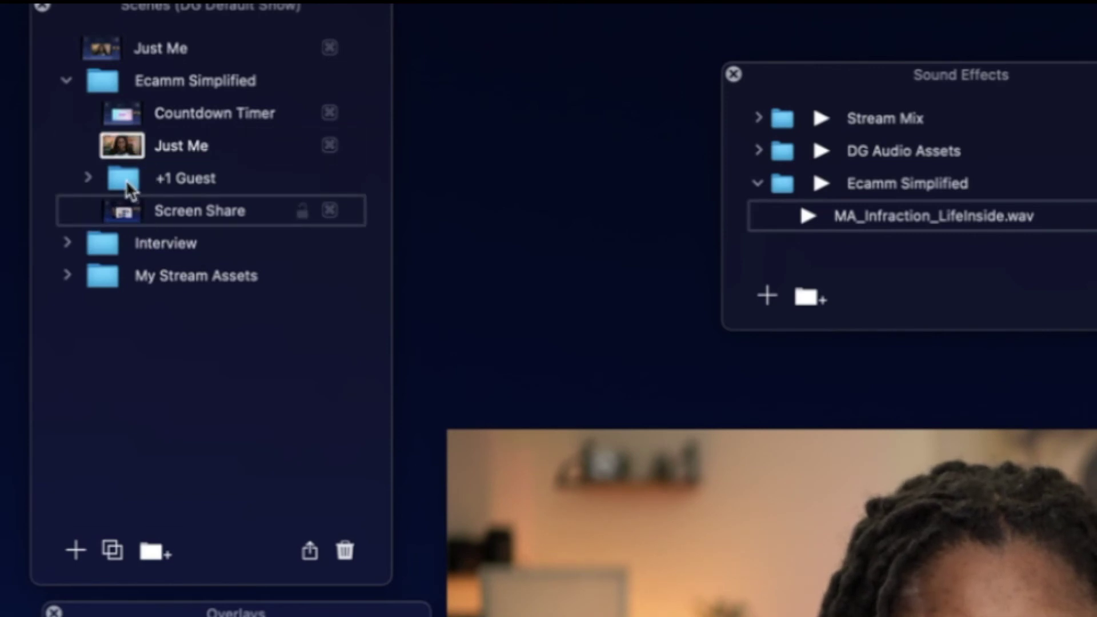
{"action": "left_click_drag", "start_coordinate": [72, 208], "coordinate": [115, 176]}
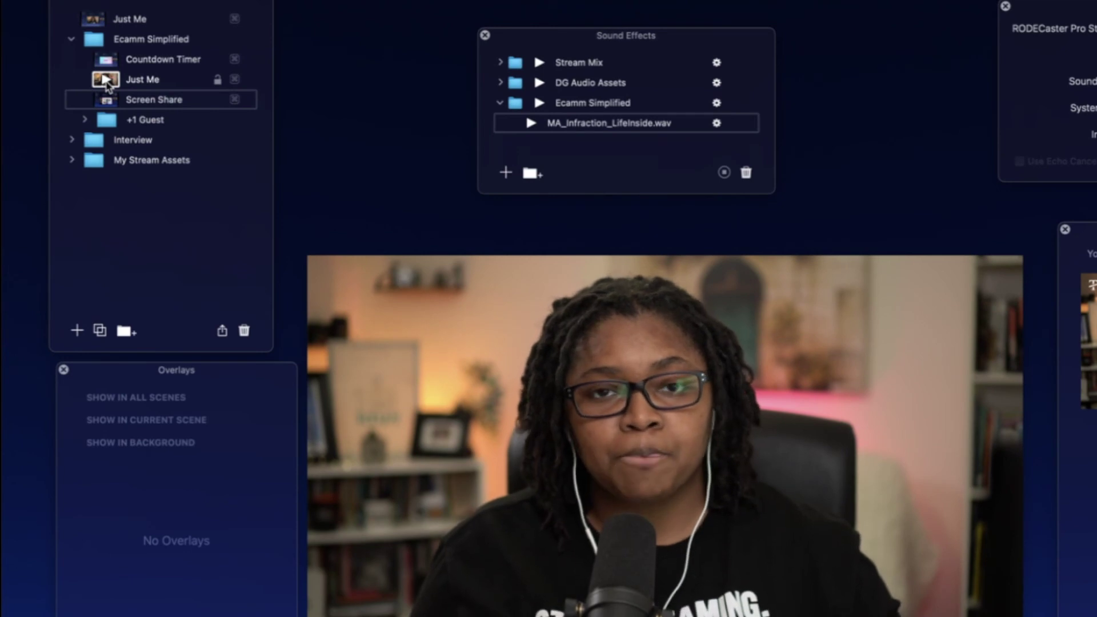
Expand the +1 Guest group and reorder it so that +1 Guest Scene comes before +1 Screen Share
{"action": "left_click", "coordinate": [85, 121]}
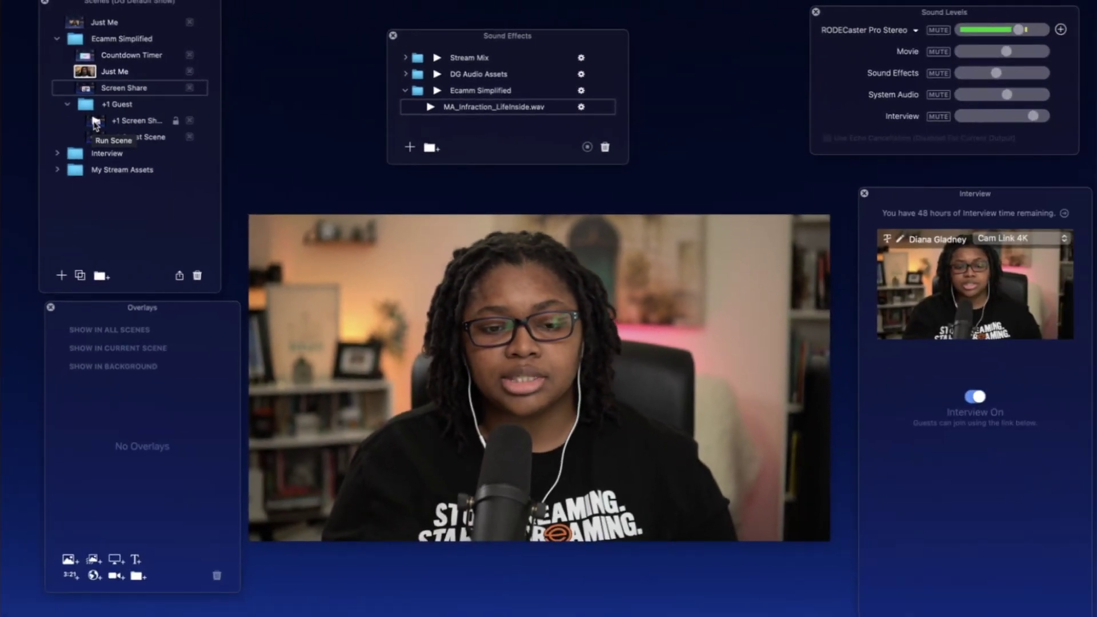
{"action": "left_click", "coordinate": [95, 122]}
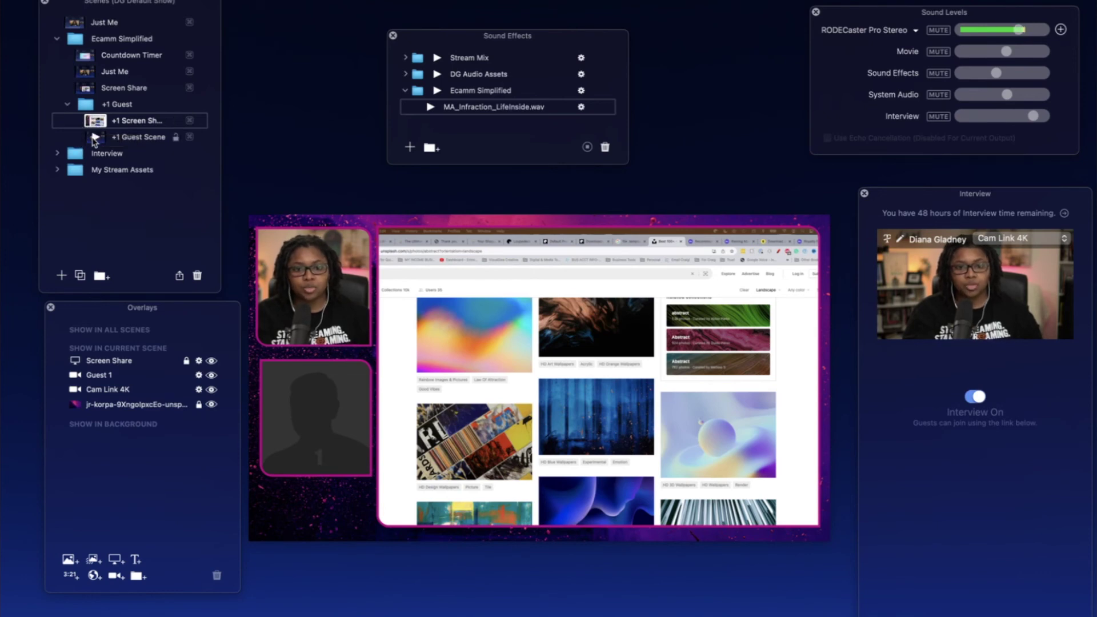
{"action": "left_click", "coordinate": [79, 140]}
{"action": "left_click_drag", "start_coordinate": [79, 140], "coordinate": [86, 120]}
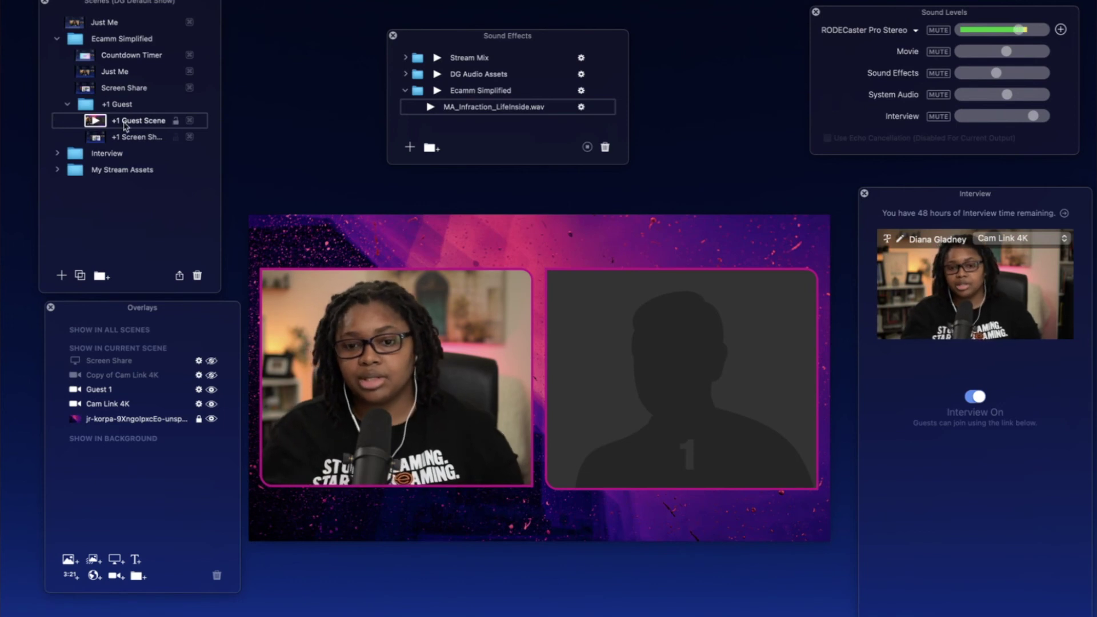
Preview the +1 Screen Share scene in its group and collapse the +1 Guest group
{"action": "mouse_move", "coordinate": [807, 363]}
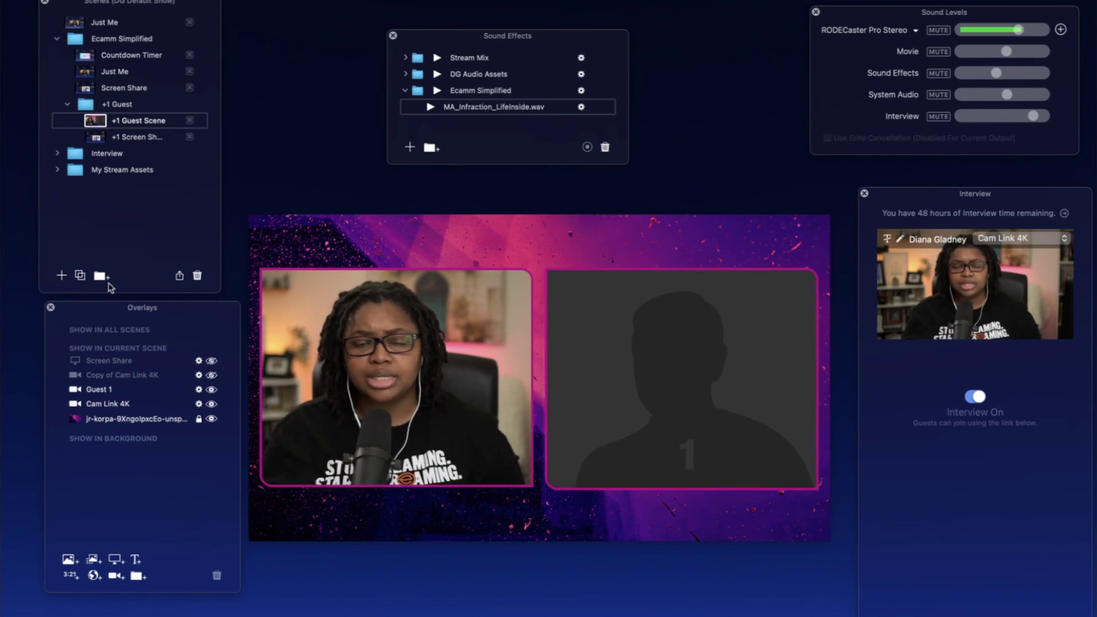
{"action": "left_click", "coordinate": [97, 137]}
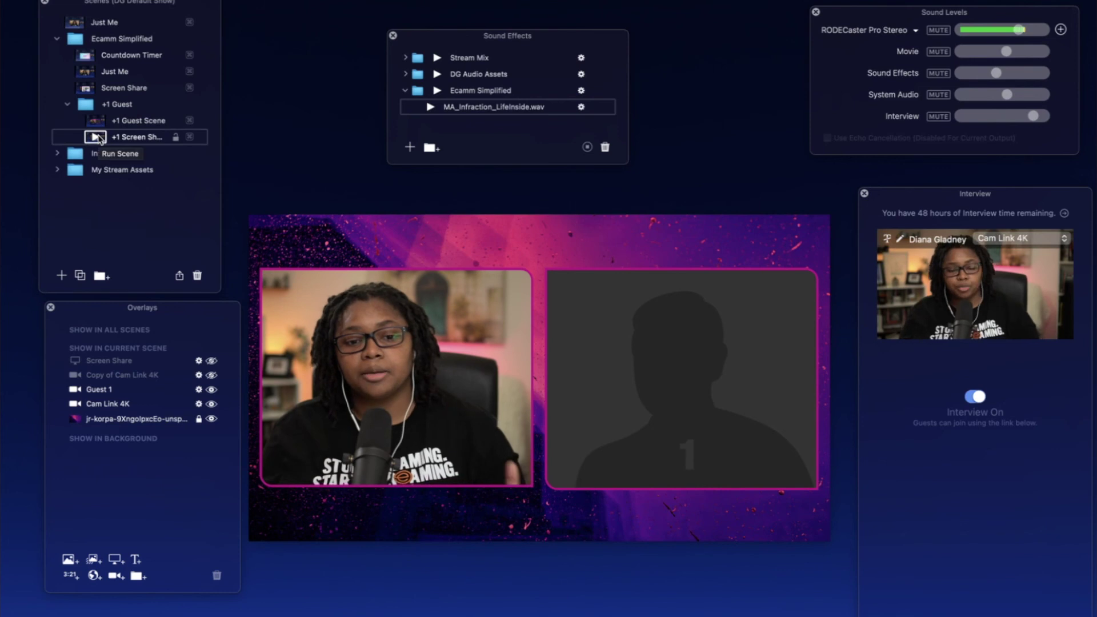
{"action": "left_click", "coordinate": [96, 137]}
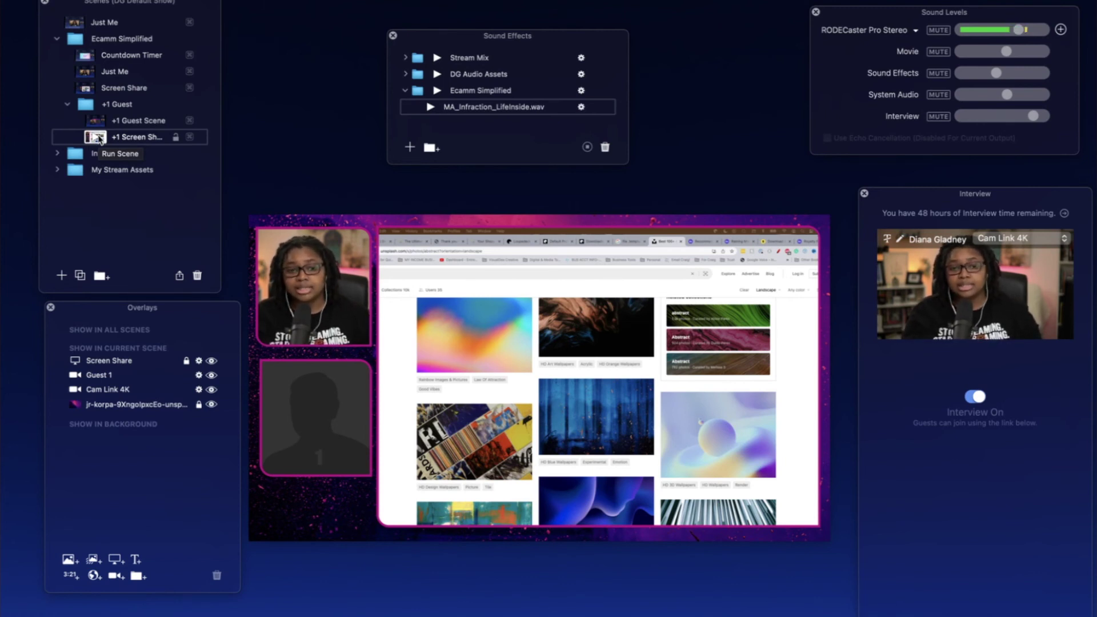
{"action": "left_click", "coordinate": [85, 77]}
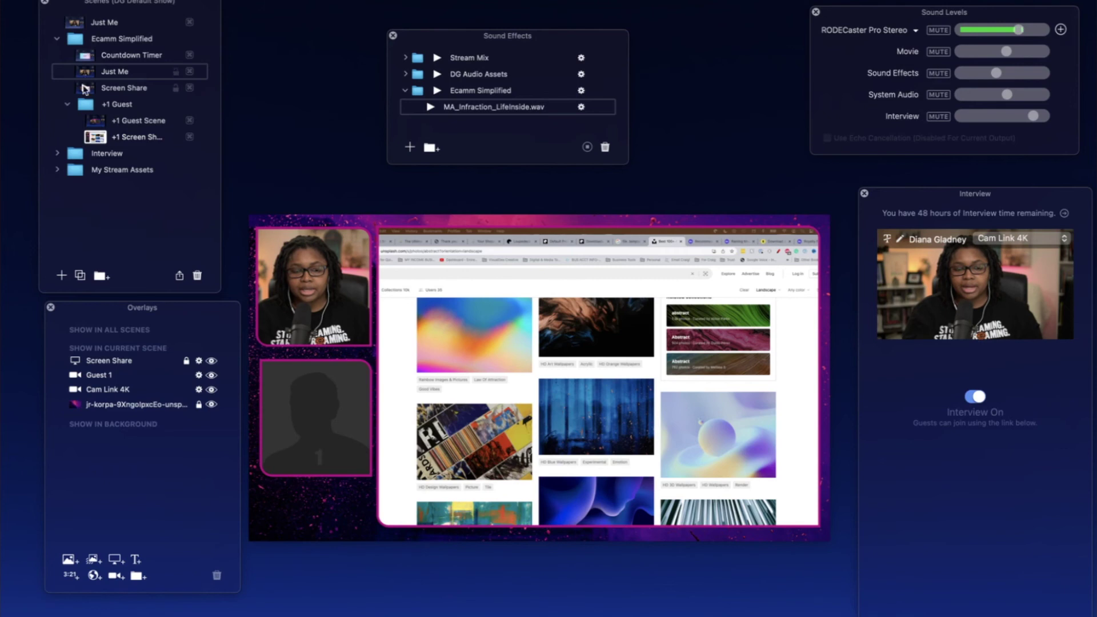
{"action": "left_click", "coordinate": [67, 105]}
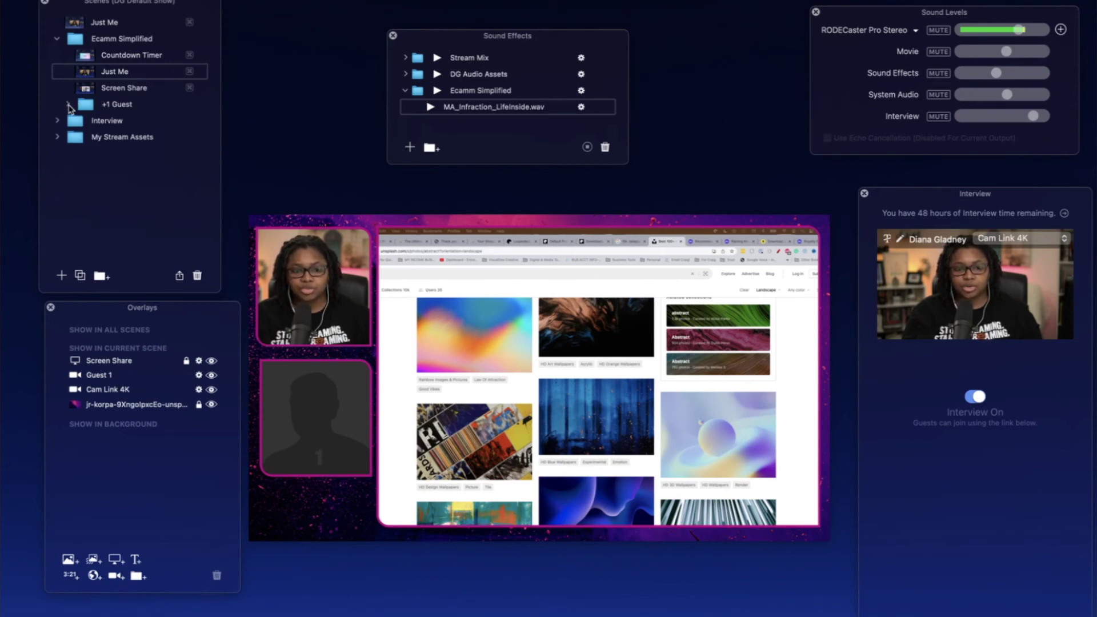
Duplicate the Just Me scene, name the copy End of Show and move it below the +1 Guest group
{"action": "left_click", "coordinate": [89, 76]}
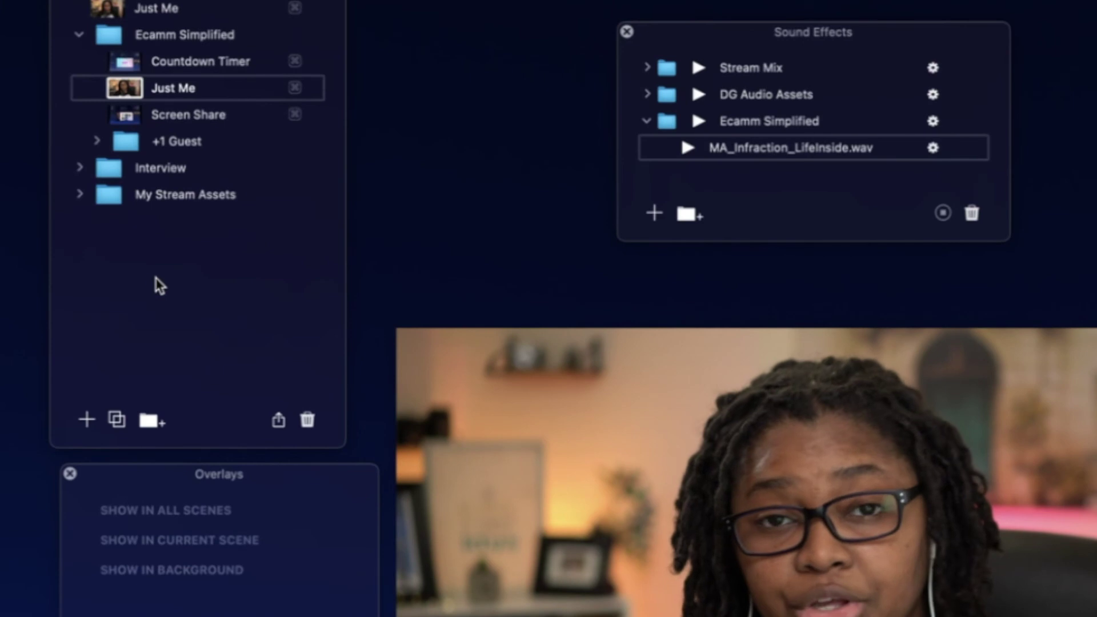
{"action": "left_click", "coordinate": [116, 421]}
{"action": "type", "text": "End of Show"}
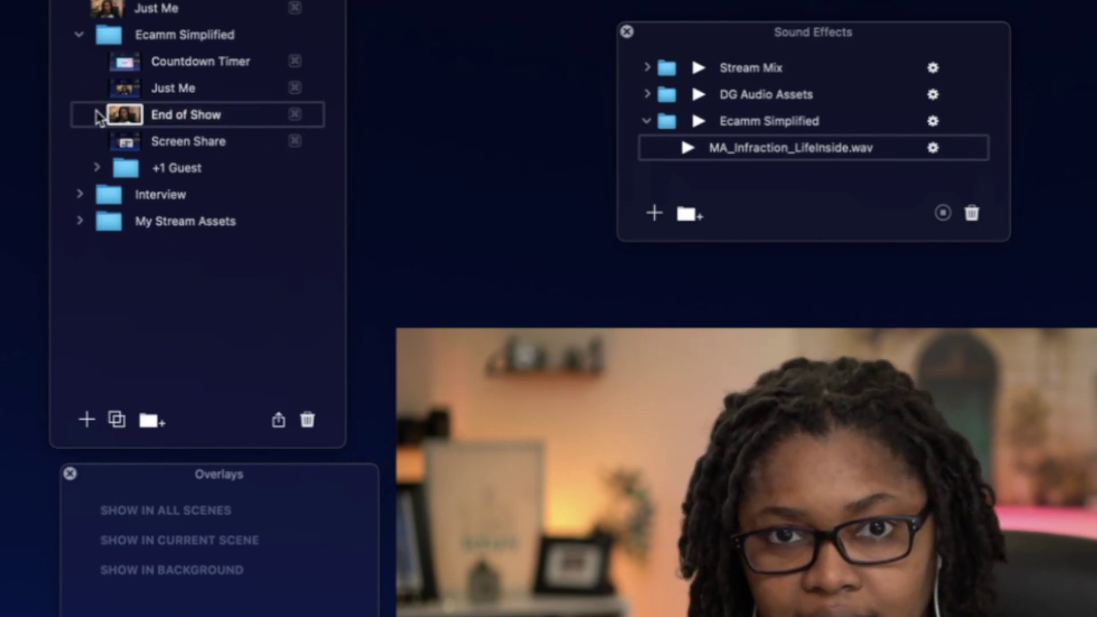
{"action": "left_click_drag", "start_coordinate": [97, 117], "coordinate": [100, 184]}
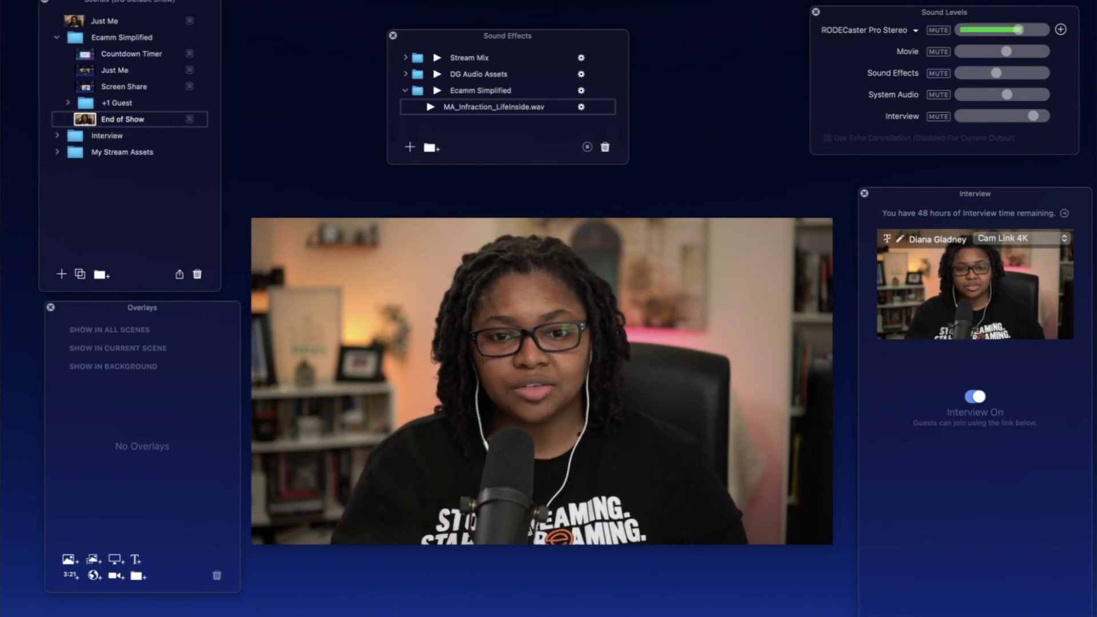
Set the End of Show scene's source to Blank and add the image end scene.jpeg as a full-frame overlay
{"action": "left_click", "coordinate": [243, 17]}
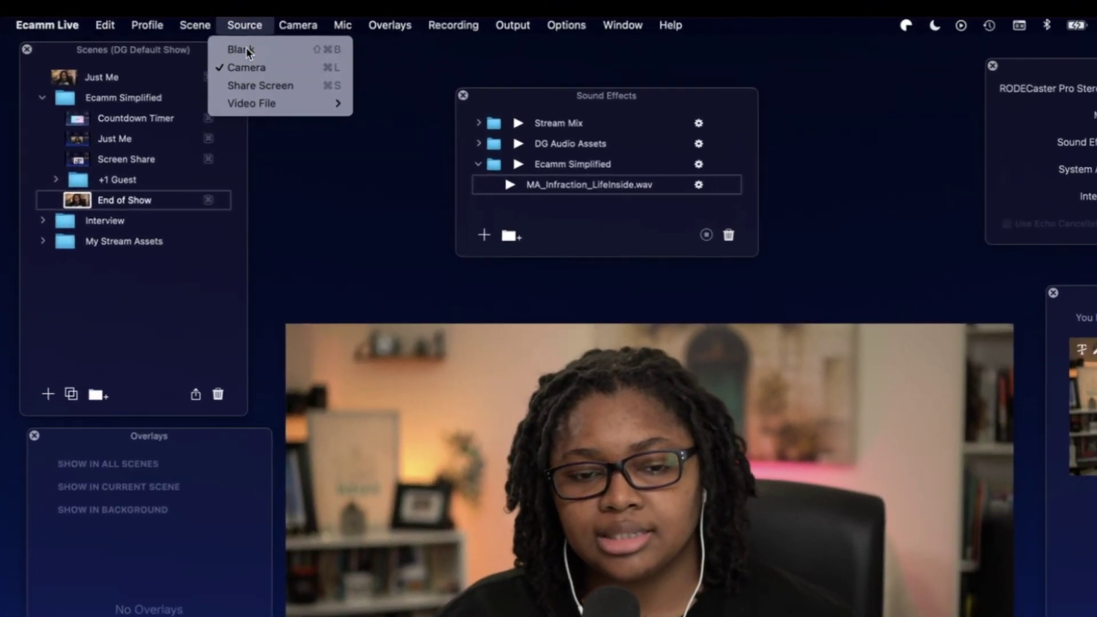
{"action": "left_click", "coordinate": [245, 47]}
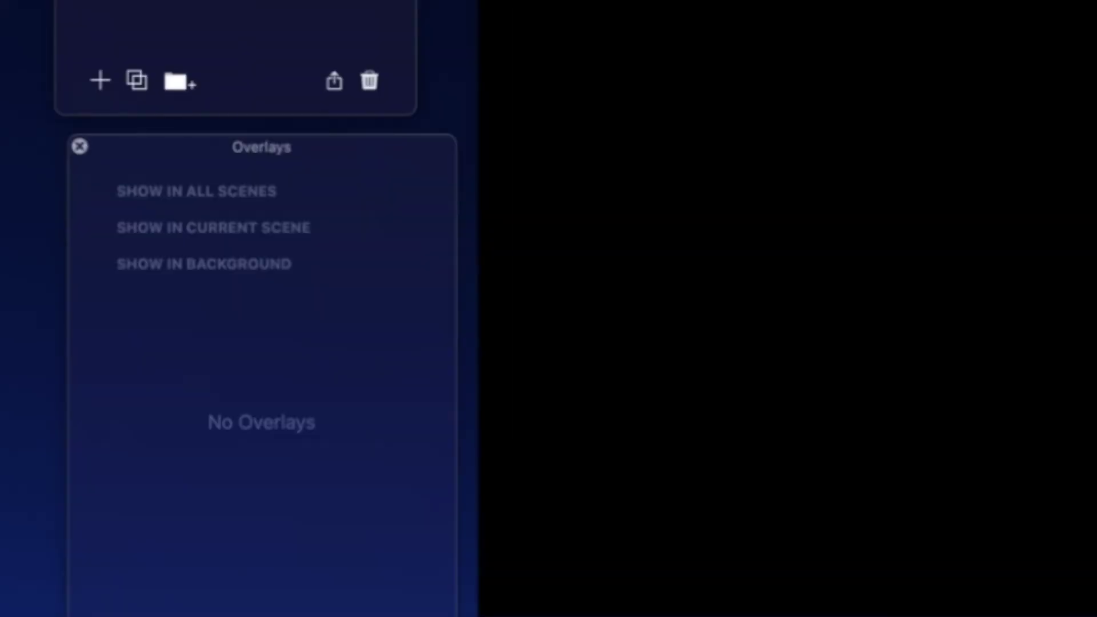
{"action": "left_click_drag", "start_coordinate": [0, 394], "coordinate": [323, 234]}
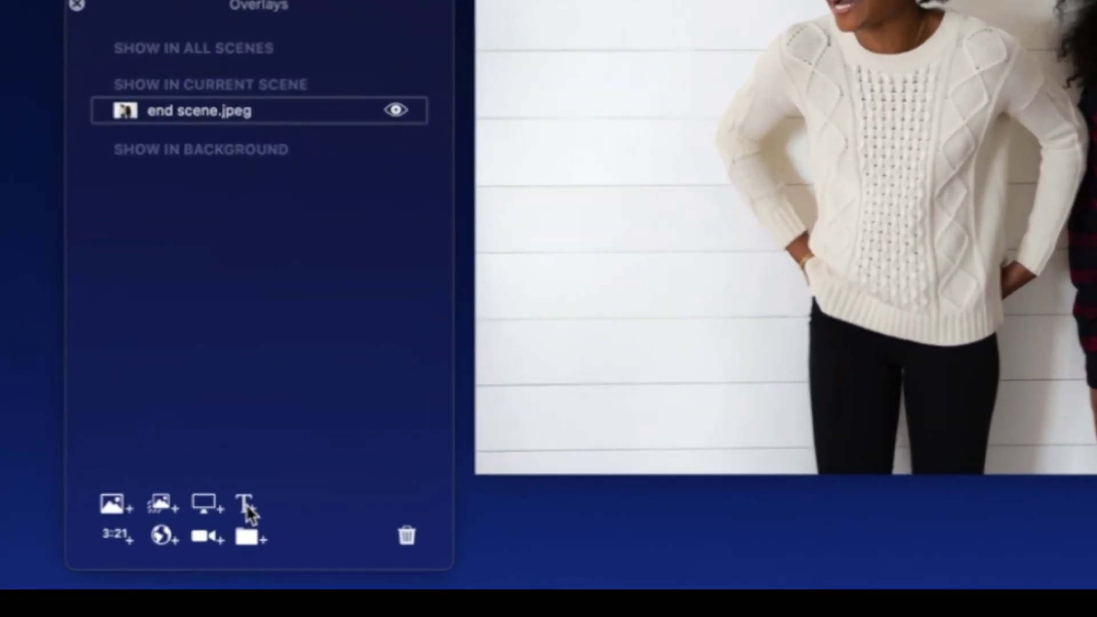
Add a pink Montserrat Black text overlay reading "Thanks for Watching!" and move it up to the middle of the image
{"action": "left_click", "coordinate": [136, 575]}
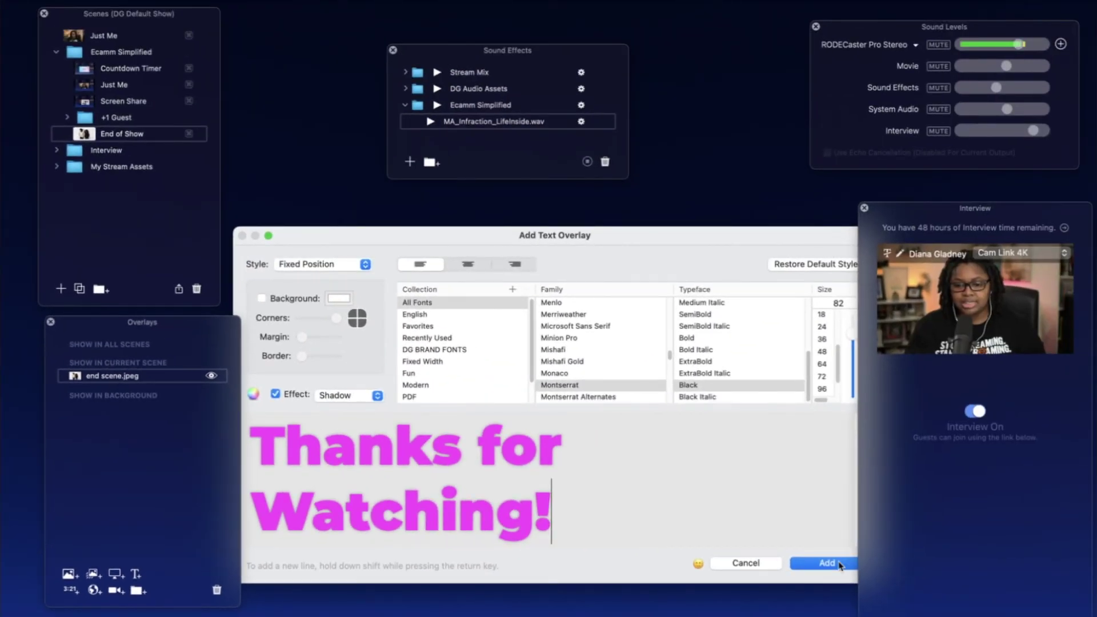
{"action": "left_click", "coordinate": [826, 564]}
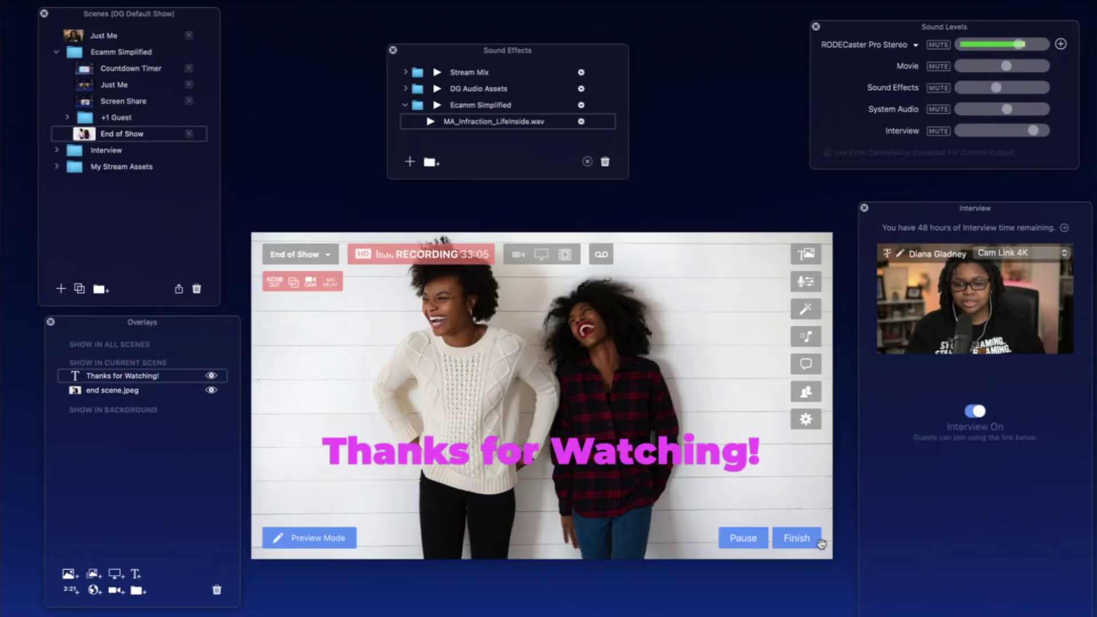
{"action": "left_click_drag", "start_coordinate": [649, 461], "coordinate": [650, 410]}
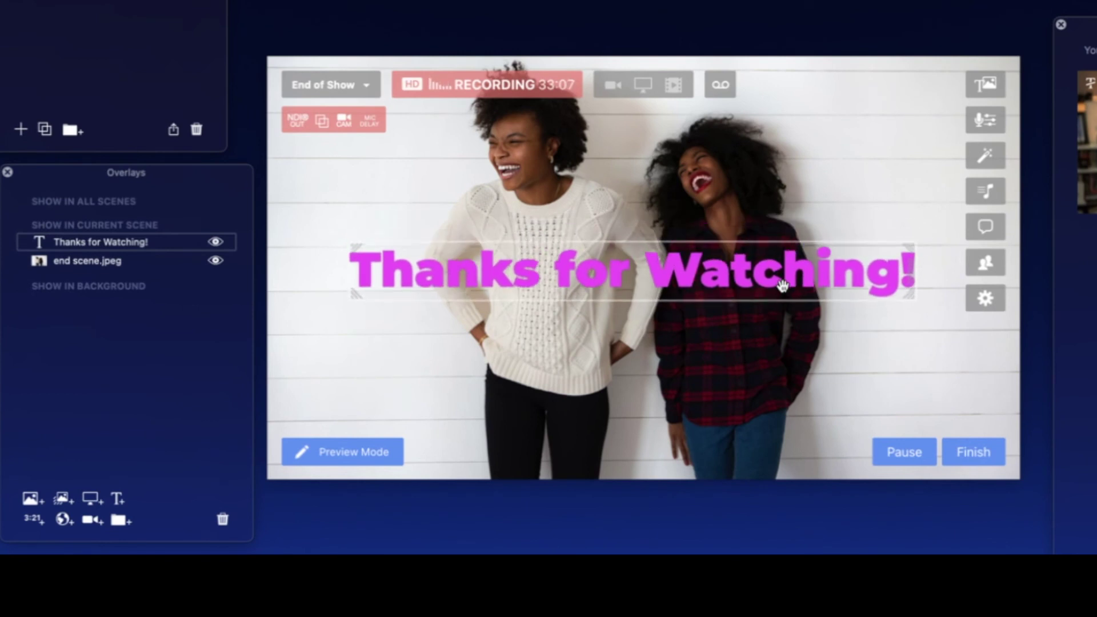
Centre the "Thanks for Watching!" text on the image and hide the controls shown over the video
{"action": "left_click_drag", "start_coordinate": [782, 285], "coordinate": [826, 263]}
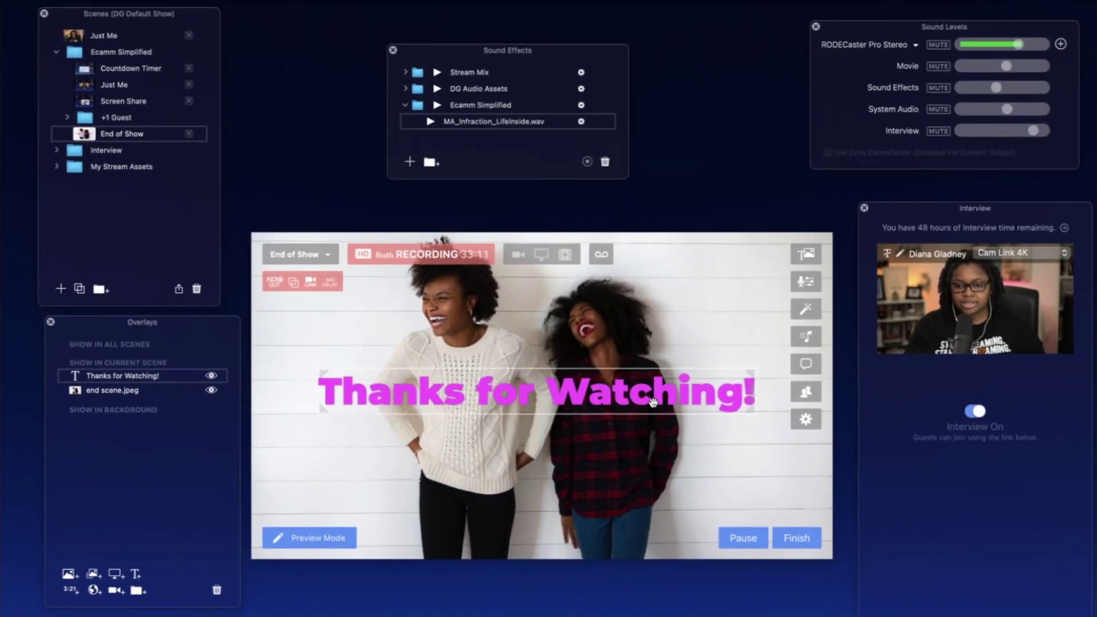
{"action": "key", "text": "super+grave"}
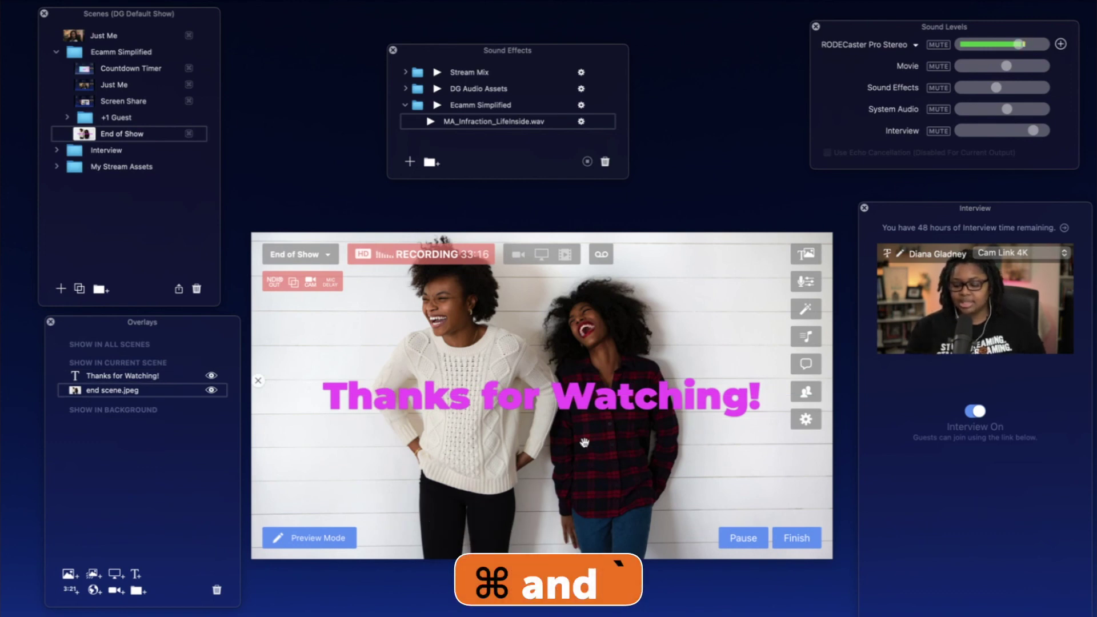
{"action": "mouse_move", "coordinate": [398, 397]}
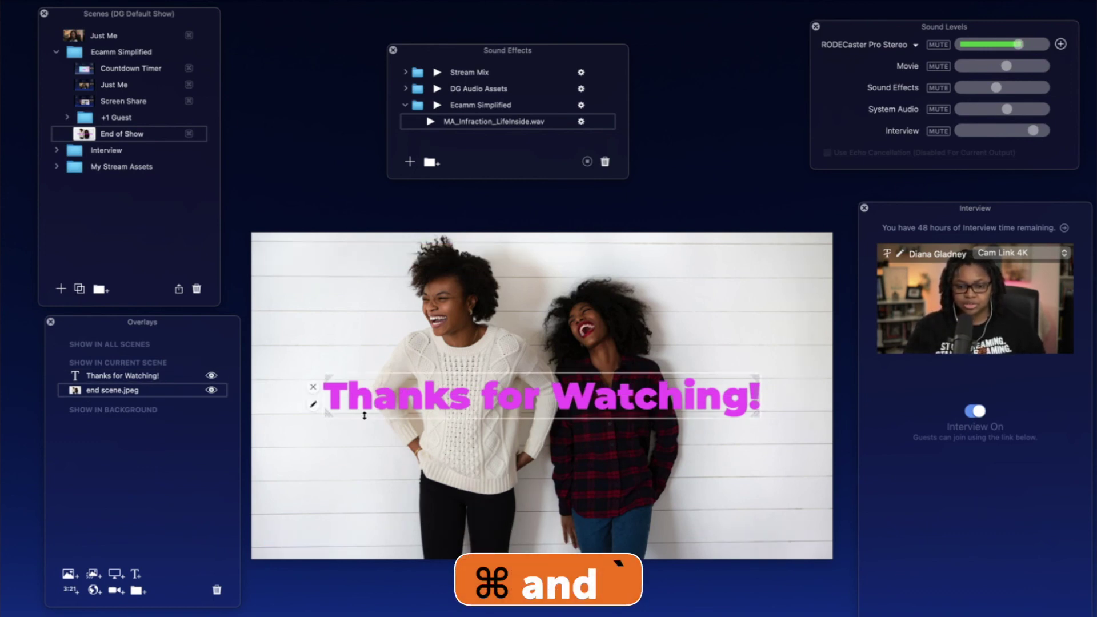
Enlarge the "Thanks for Watching!" text to nearly the full width of the image and reposition it across the middle
{"action": "left_click_drag", "start_coordinate": [327, 416], "coordinate": [269, 456]}
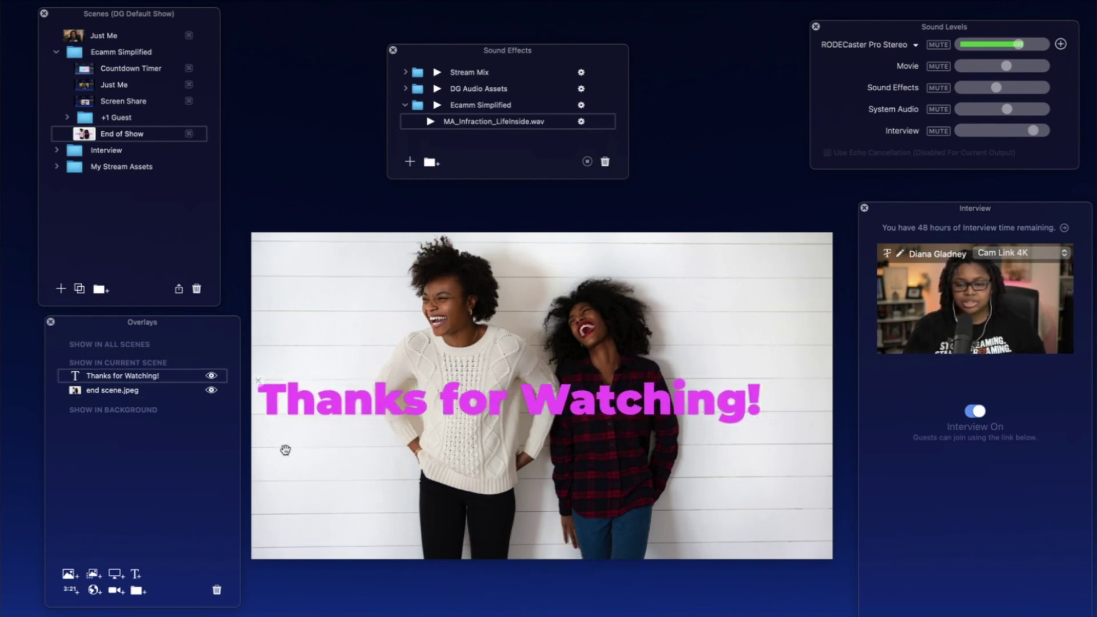
{"action": "left_click_drag", "start_coordinate": [757, 423], "coordinate": [811, 434]}
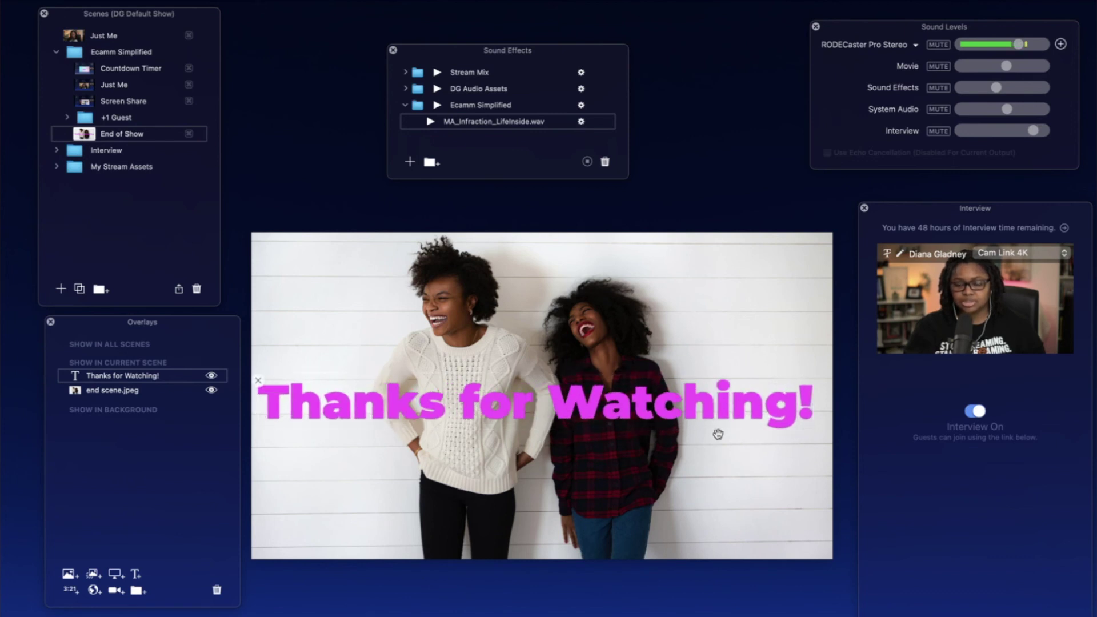
{"action": "left_click_drag", "start_coordinate": [663, 404], "coordinate": [649, 382]}
Edit the "Thanks for Watching!" text overlay to enable its background and colour that background black
{"action": "double_click", "coordinate": [590, 403]}
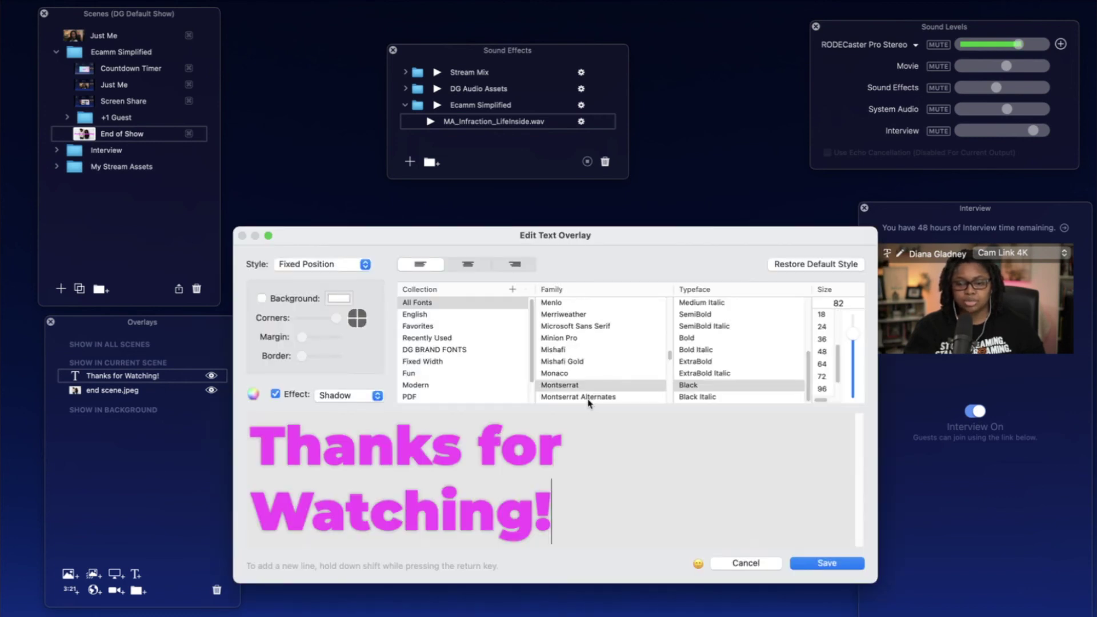
{"action": "triple_click", "coordinate": [529, 517]}
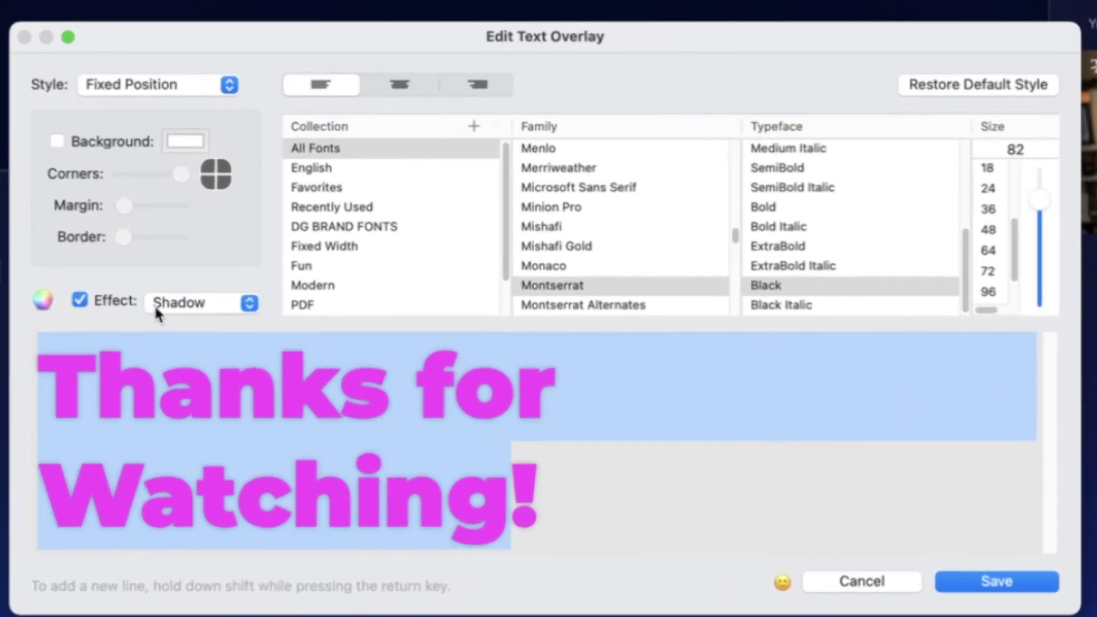
{"action": "left_click", "coordinate": [159, 301]}
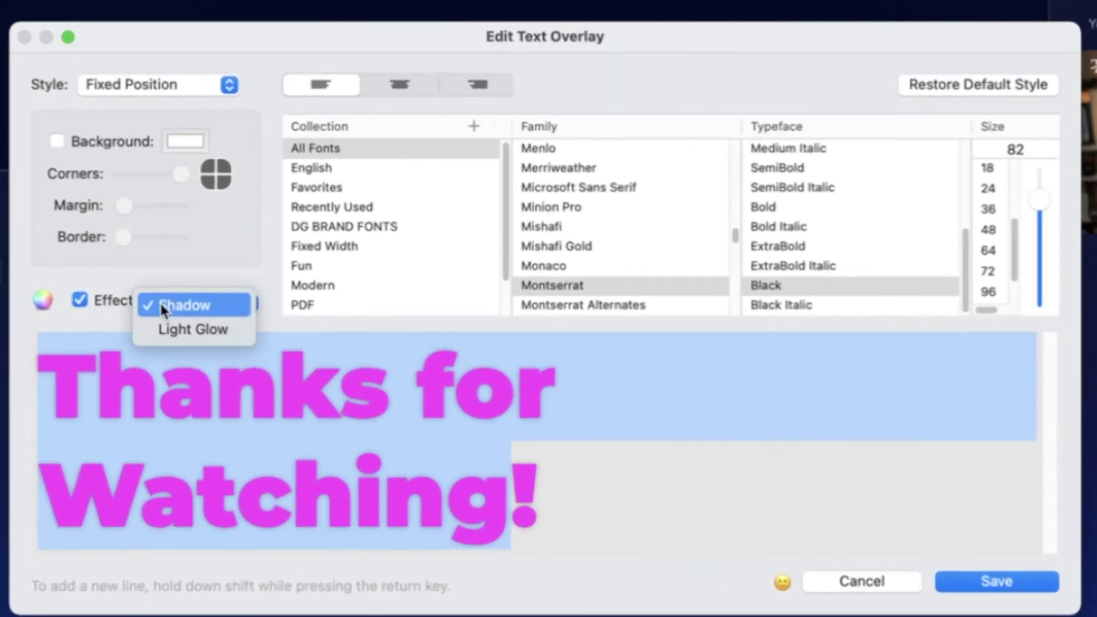
{"action": "left_click", "coordinate": [84, 294]}
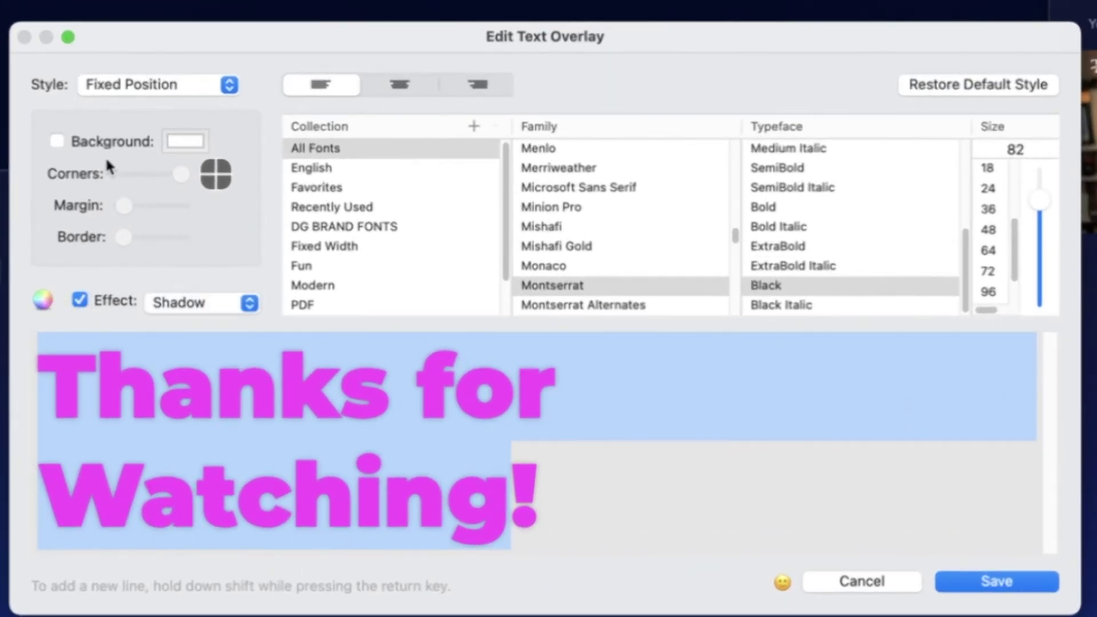
{"action": "left_click", "coordinate": [57, 141]}
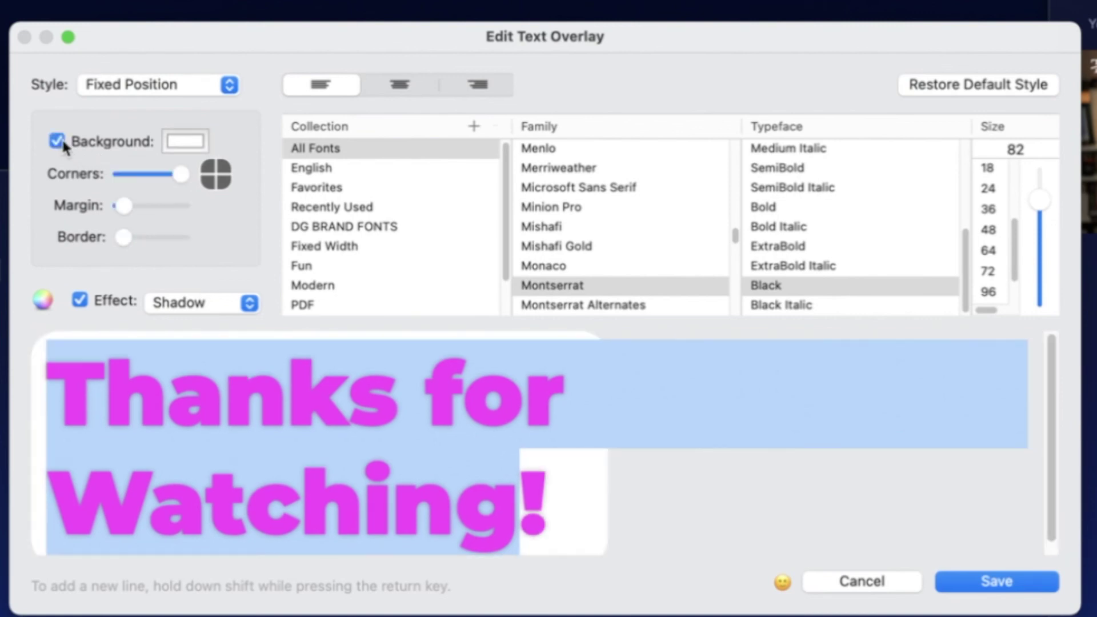
{"action": "left_click", "coordinate": [190, 138]}
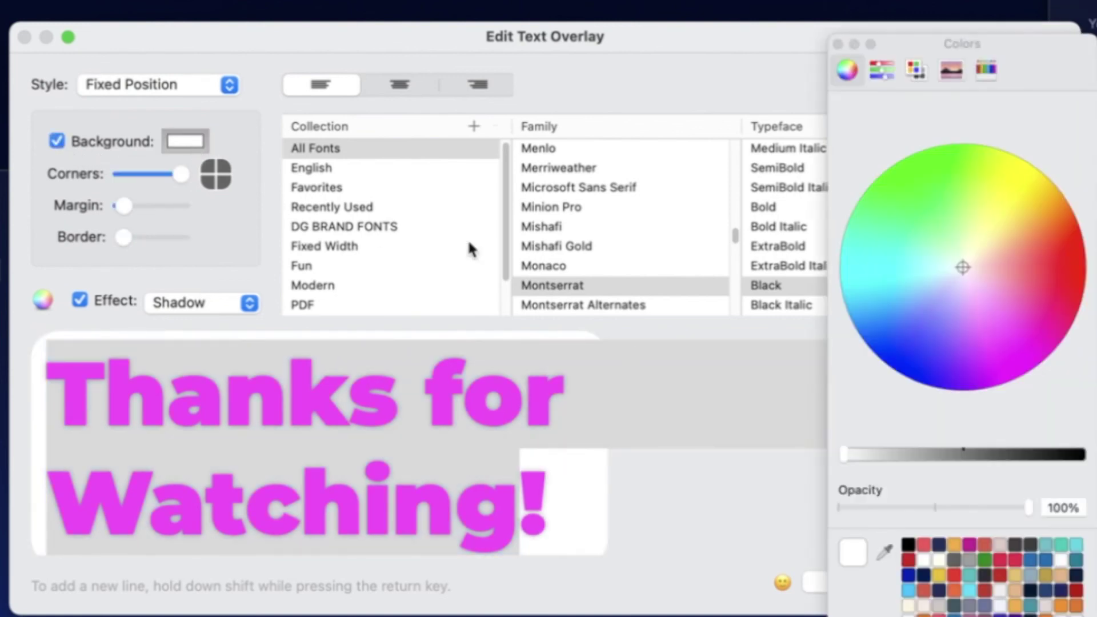
{"action": "left_click", "coordinate": [907, 547]}
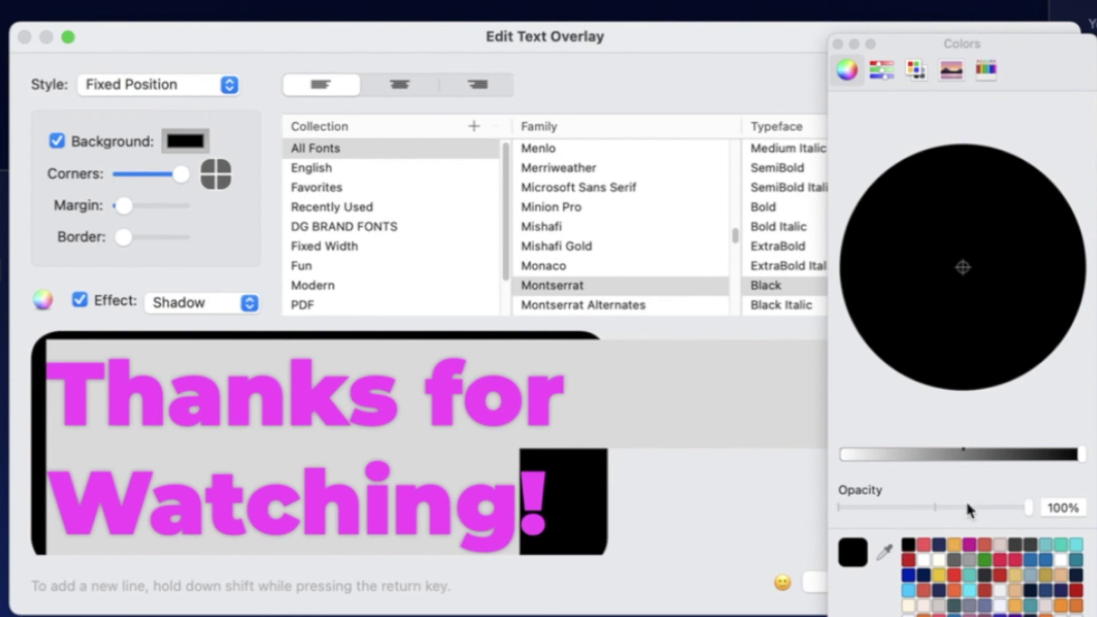
{"action": "left_click", "coordinate": [723, 529]}
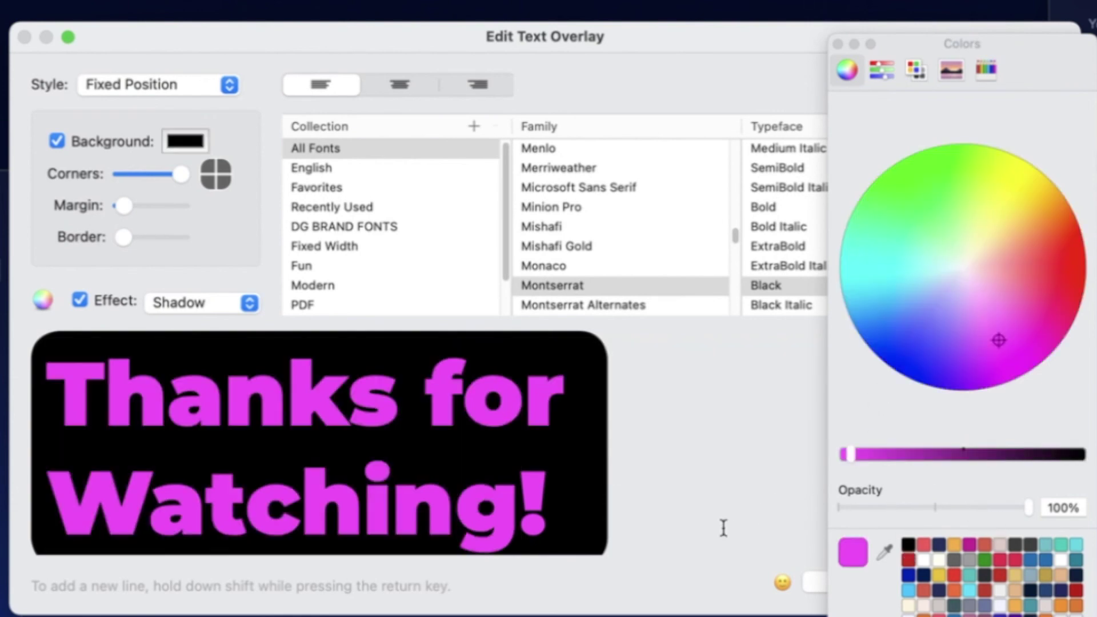
Set the text background's opacity to 56%, save the overlay and centre it over the image
{"action": "left_click", "coordinate": [186, 138]}
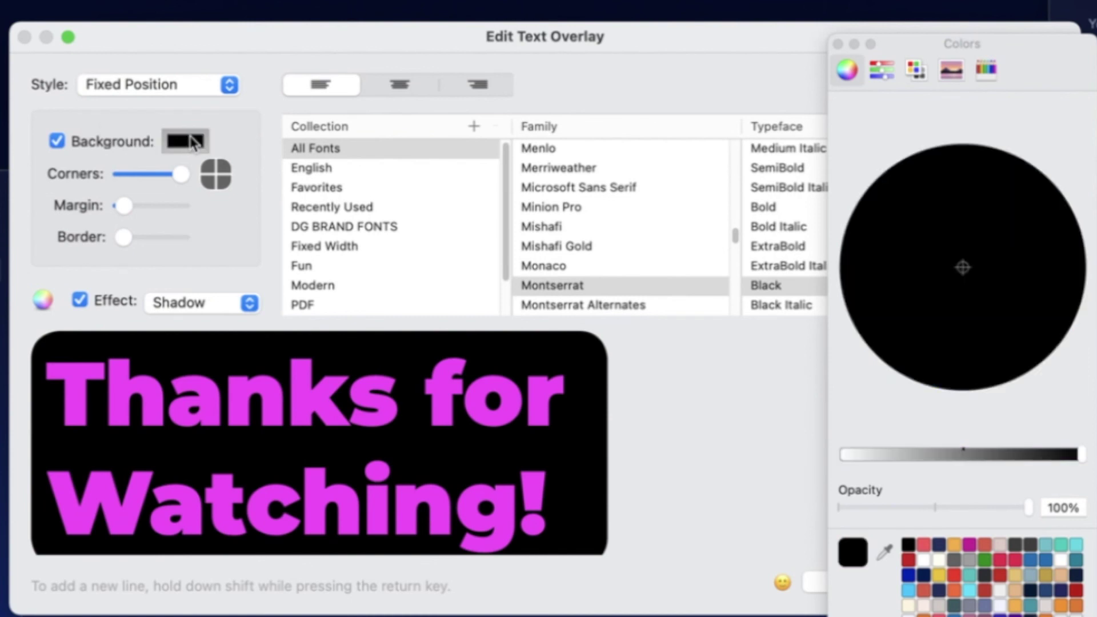
{"action": "left_click_drag", "start_coordinate": [997, 509], "coordinate": [947, 509]}
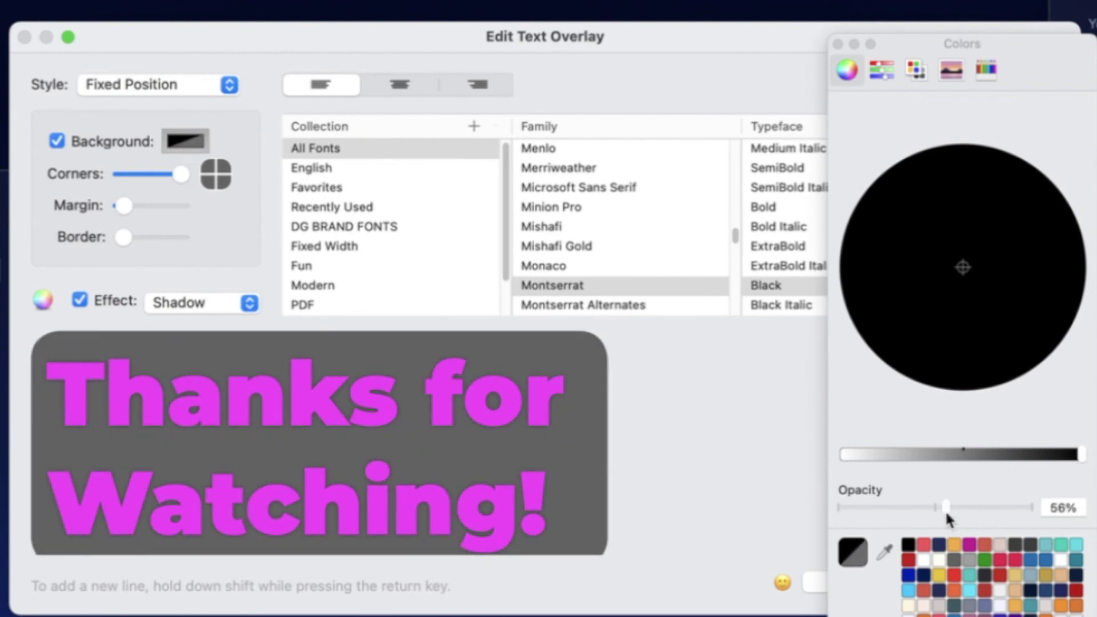
{"action": "left_click", "coordinate": [798, 445]}
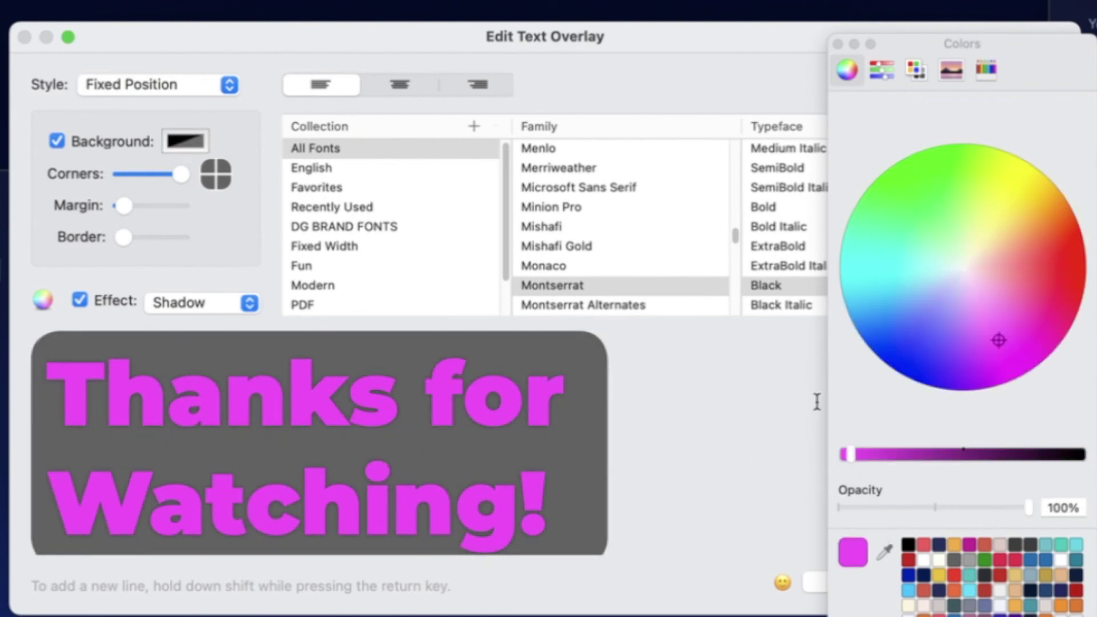
{"action": "left_click", "coordinate": [839, 44]}
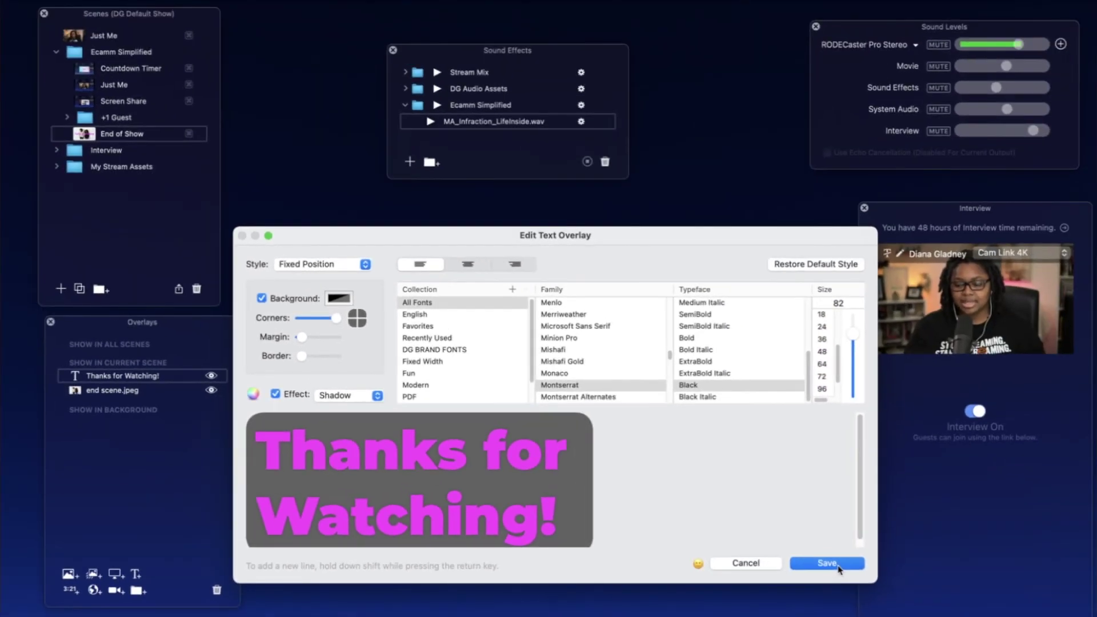
{"action": "left_click", "coordinate": [914, 572]}
{"action": "mouse_move", "coordinate": [607, 373]}
{"action": "left_mouse_down"}
{"action": "mouse_move", "coordinate": [607, 398]}
{"action": "mouse_move", "coordinate": [606, 383]}
{"action": "left_mouse_up"}
Import the MA_Equilibrio_WarmWaves audio file into the Ecamm Simplified sound effects folder and add it to the End of Show scene
{"action": "left_click_drag", "start_coordinate": [1, 224], "coordinate": [453, 130]}
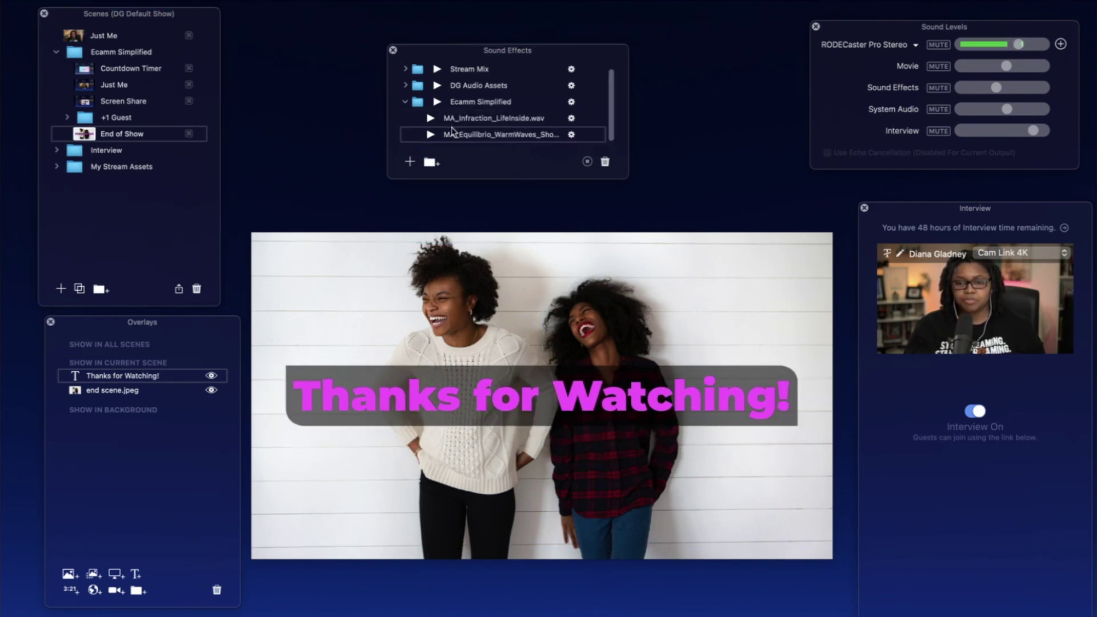
{"action": "left_click", "coordinate": [571, 136]}
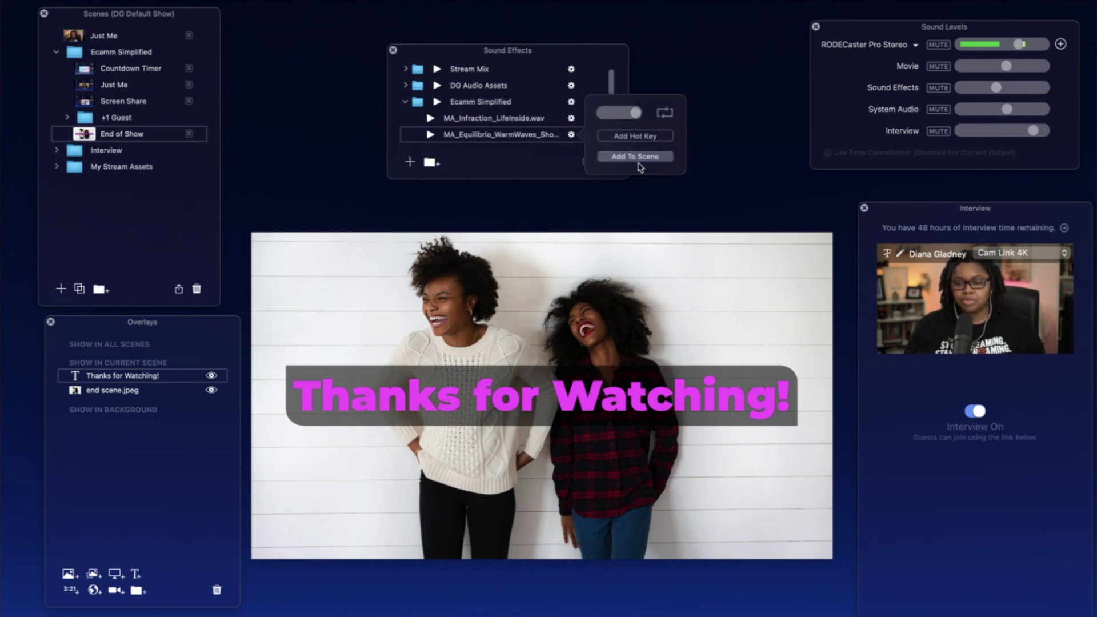
{"action": "left_click", "coordinate": [638, 158]}
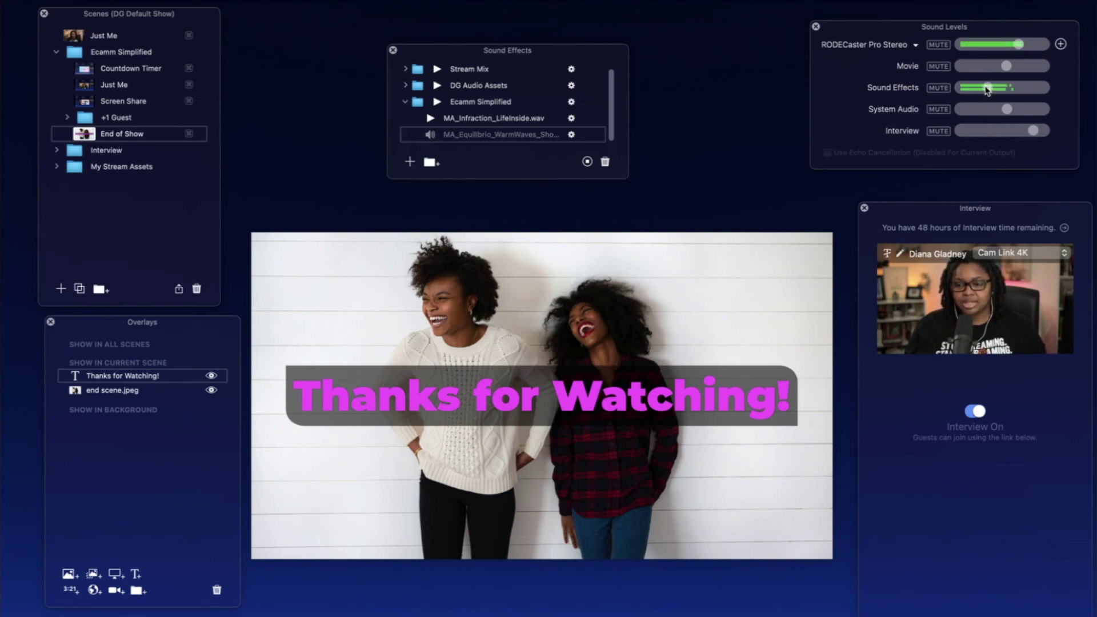
Lower the Sound Effects volume and mute the RODECaster Pro Stereo microphone input
{"action": "left_click", "coordinate": [821, 273]}
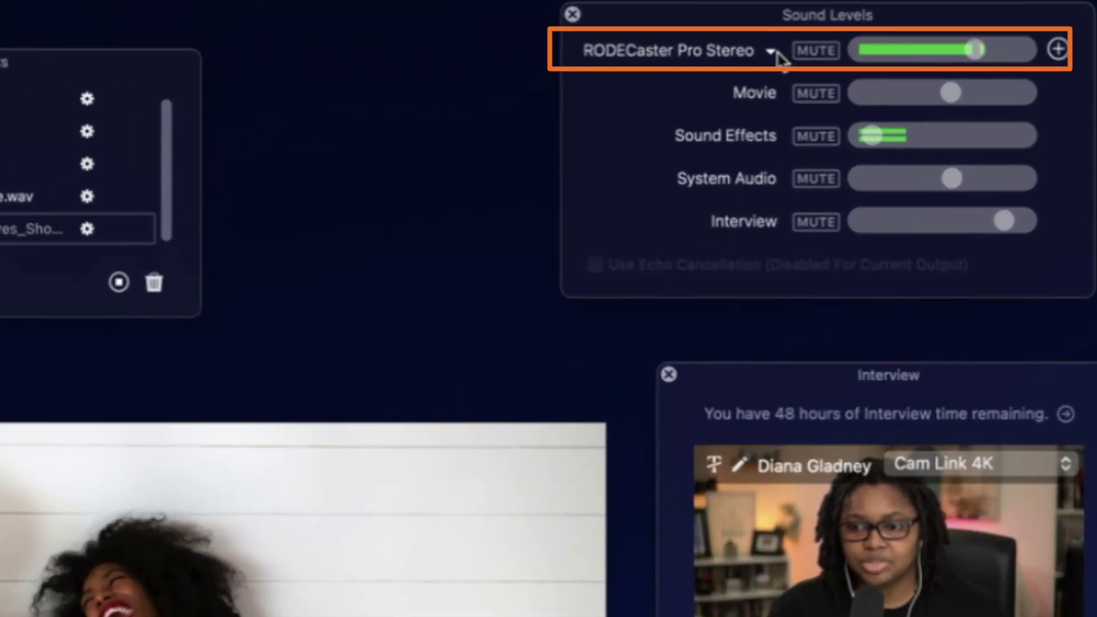
{"action": "left_click", "coordinate": [818, 50]}
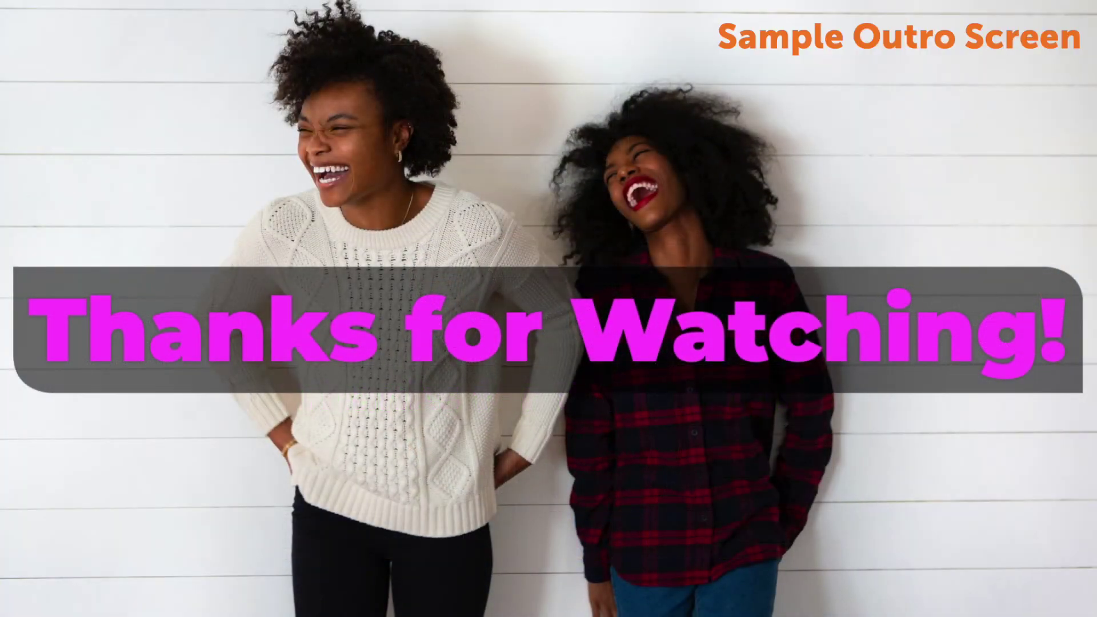